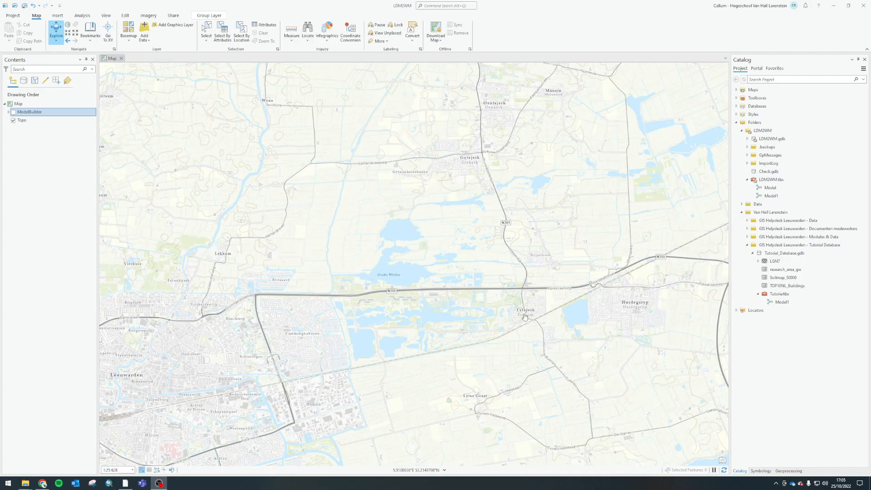
Open Model1 from the Tutorial toolbox in Tutorial_Database.gdb for editing
click(781, 303)
right_click(780, 303)
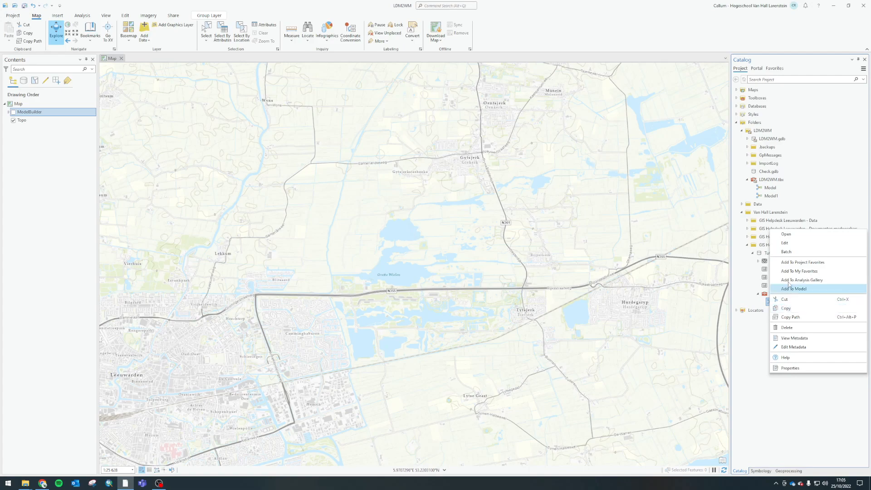
click(785, 250)
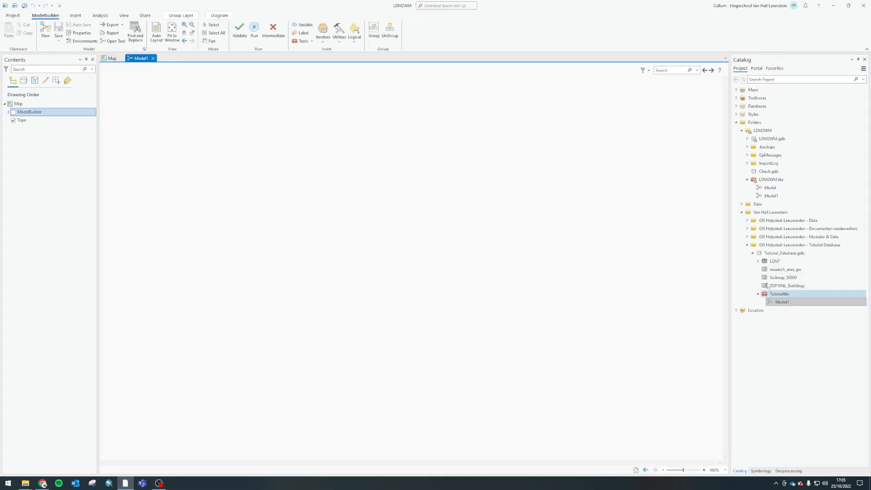
Open Model1 from the LDM2WM toolbox for editing and close the blank tutorial model
right_click(772, 198)
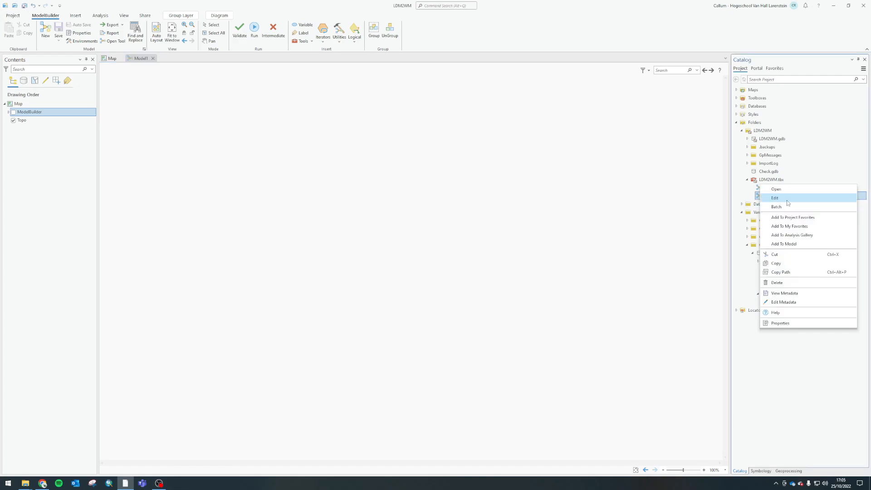
click(786, 203)
click(147, 59)
click(153, 58)
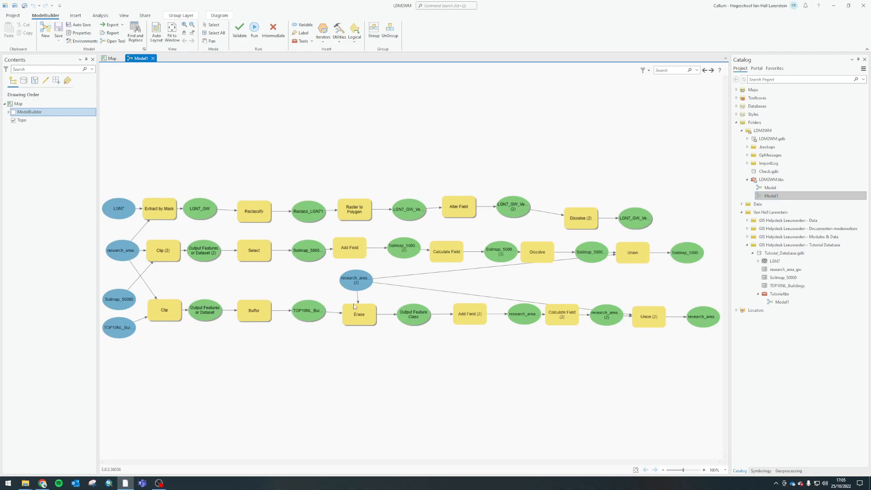
Examine the model's LGN7, research area, Soilmap_50000 and TOP10NL buildings inputs alongside the contents of Tutorial_Database.gdb
click(123, 251)
click(118, 327)
click(239, 380)
click(112, 208)
click(116, 328)
click(121, 215)
click(784, 252)
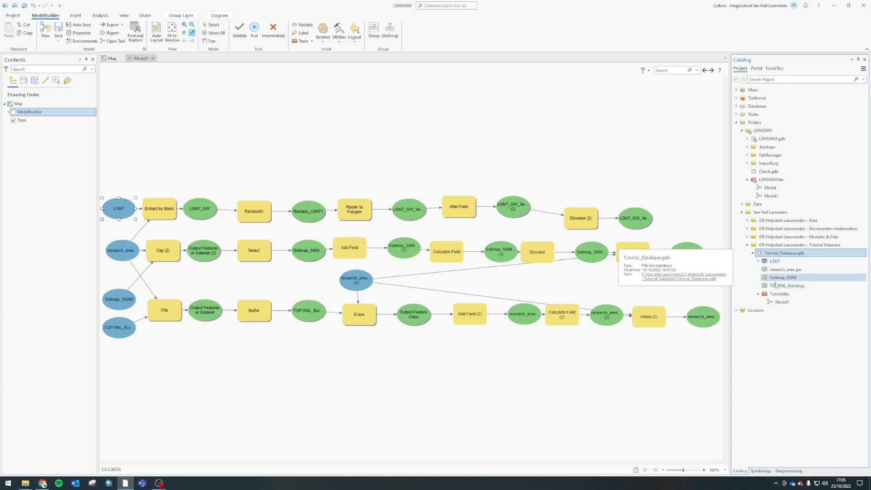
click(123, 210)
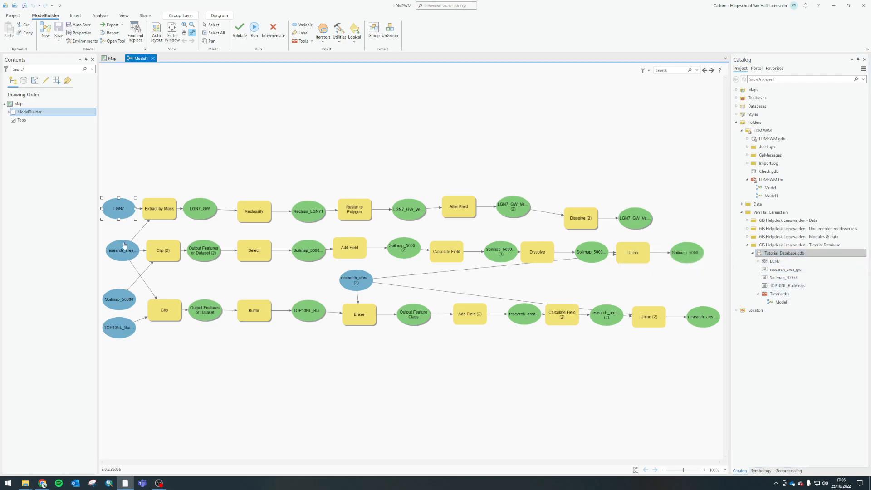
click(116, 326)
click(245, 353)
click(124, 210)
click(115, 299)
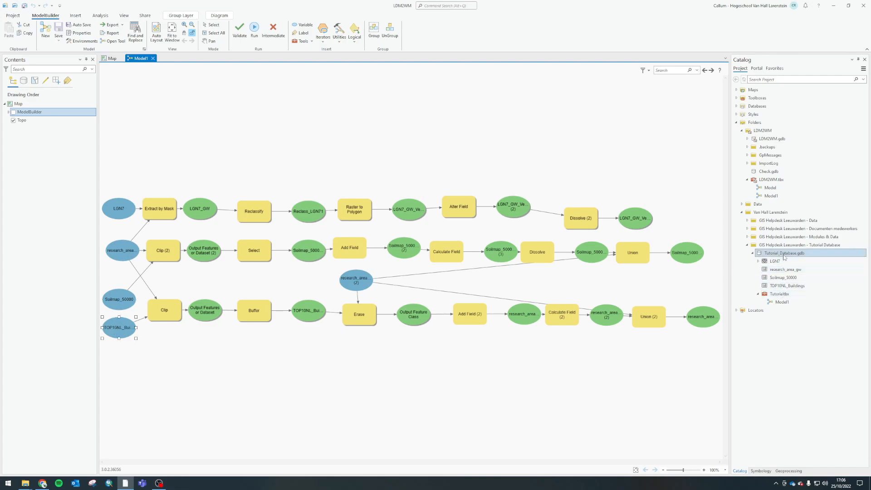
drag(780, 303, 624, 345)
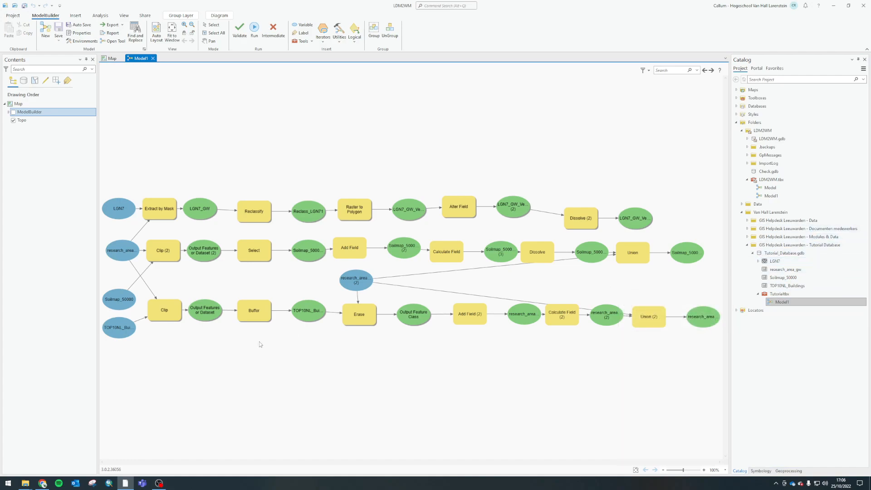
Switch to File Explorer and open the OneDrive sharing options for the Tutorial Database folder in Tutorials ArcPro
click(25, 483)
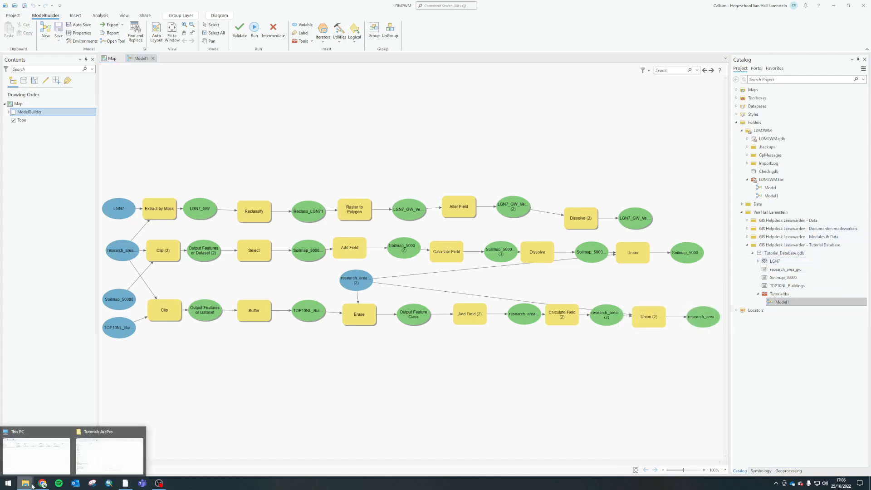
click(109, 454)
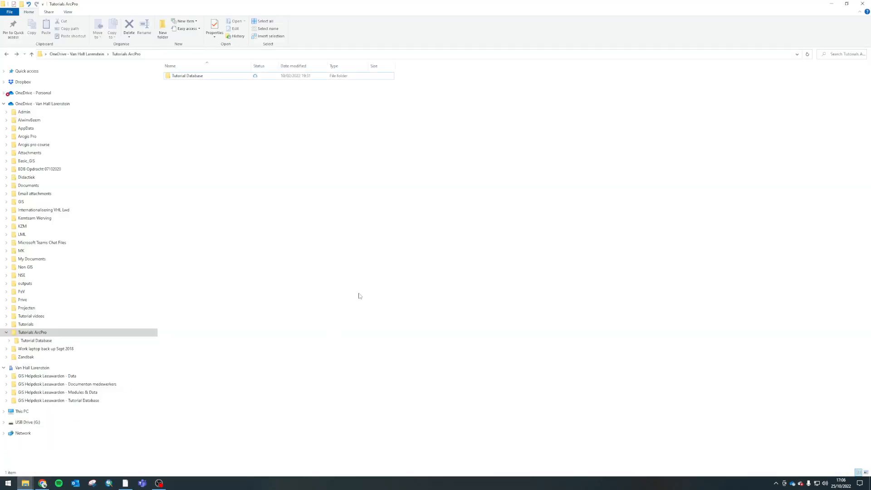
click(193, 78)
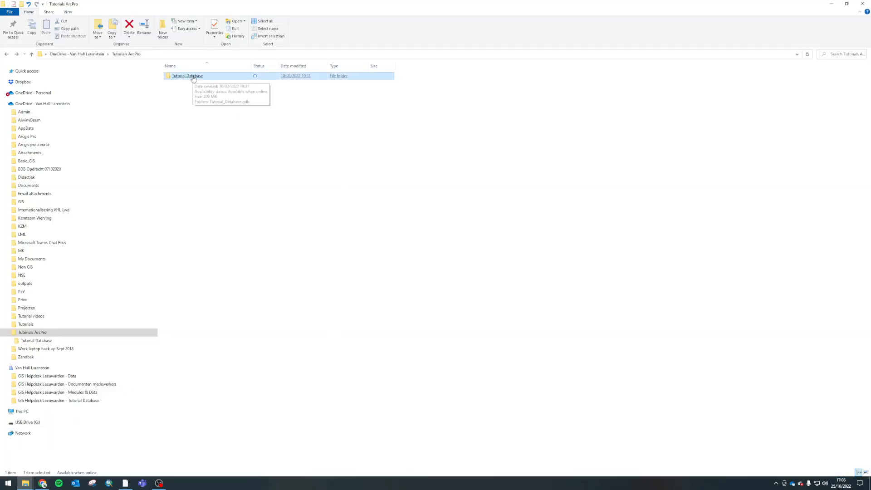
click(3, 103)
right_click(199, 81)
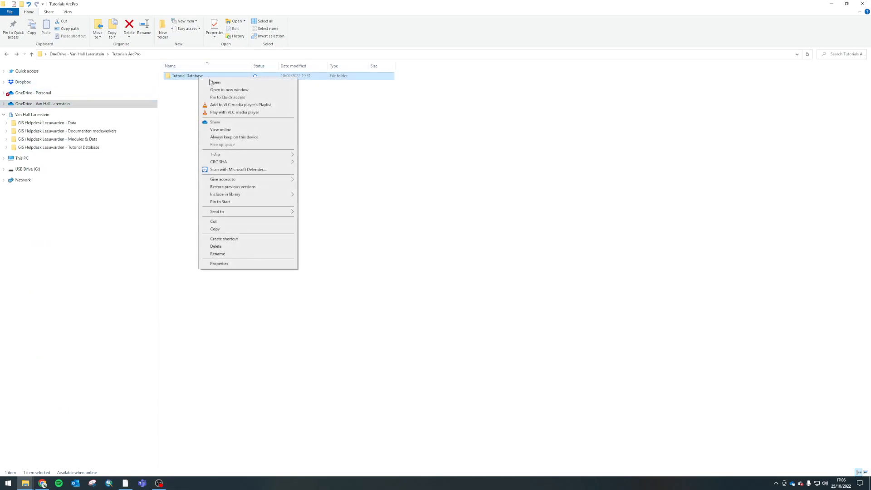
click(215, 123)
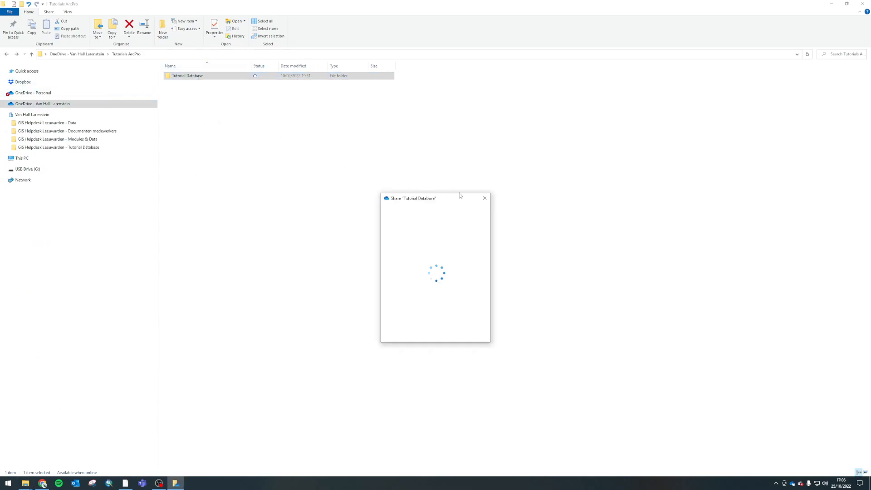
drag(441, 196, 353, 124)
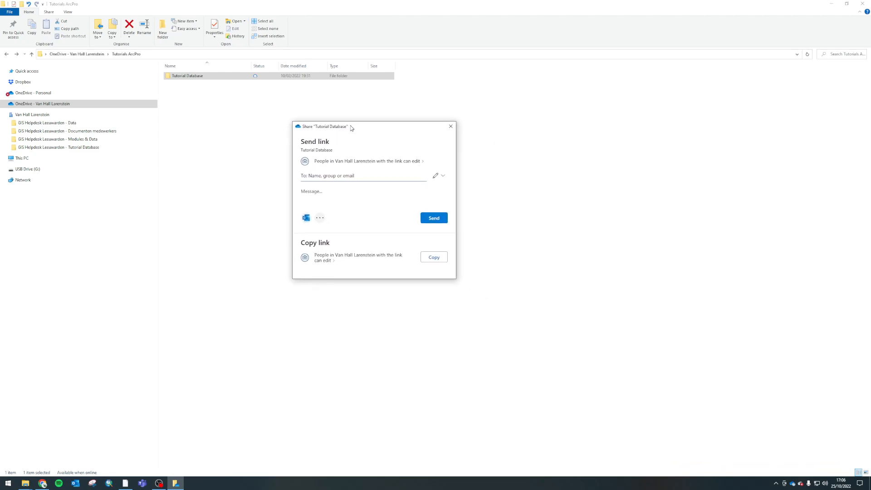
Fill in the recipient's e-mail address for the shared folder link and close the dialog without sending it
click(353, 176)
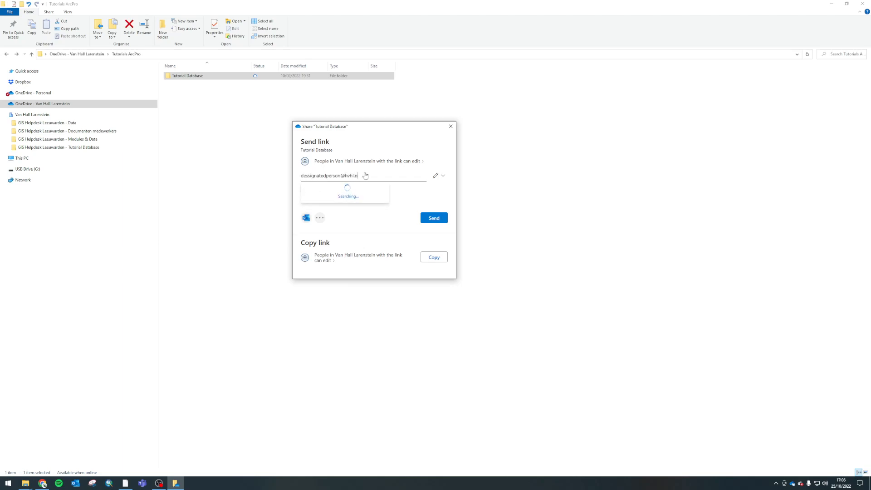
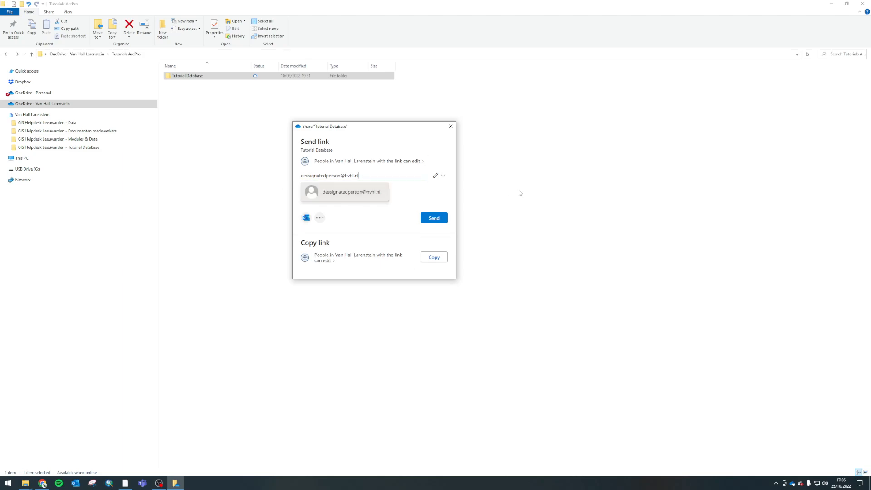
click(451, 128)
click(363, 224)
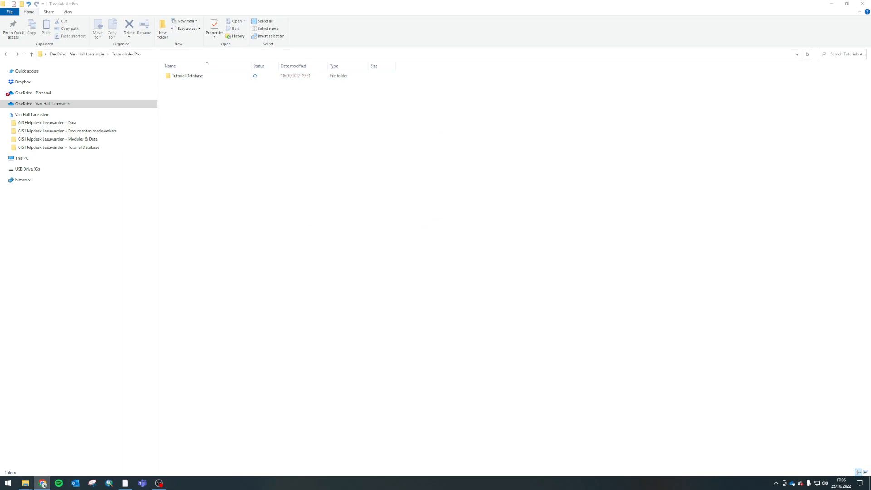
Switch to the OneDrive page in the browser and open the Tutorial Database folder under Modules
drag(867, 204, 398, 0)
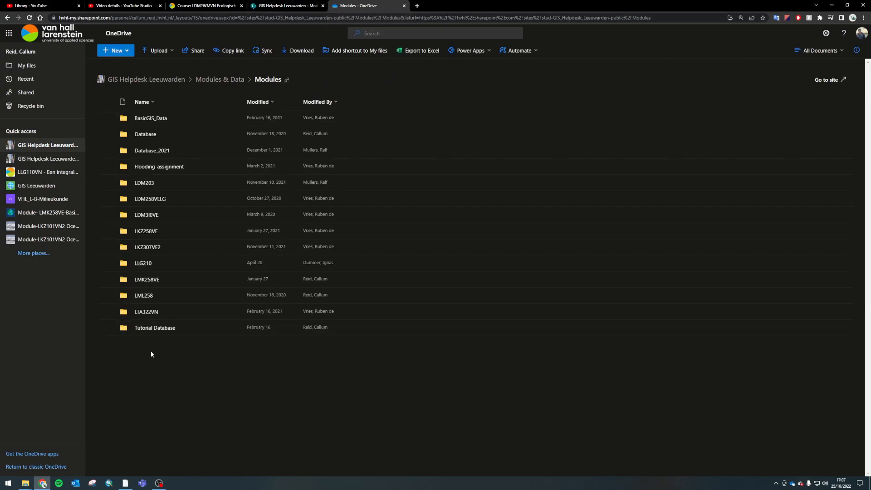
click(143, 329)
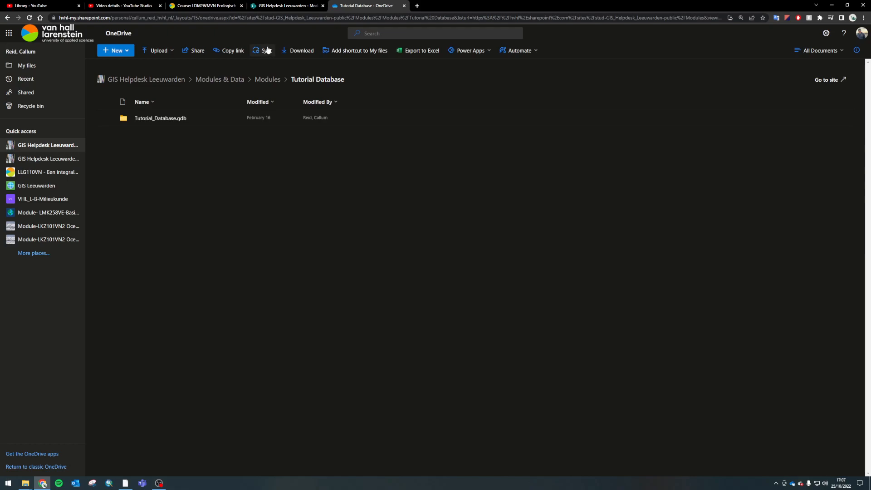
Switch to File Explorer and open the synced GIS Helpdesk Leeuwarden - Tutorial Database folder under Van Hall Larenstein
click(34, 485)
click(68, 467)
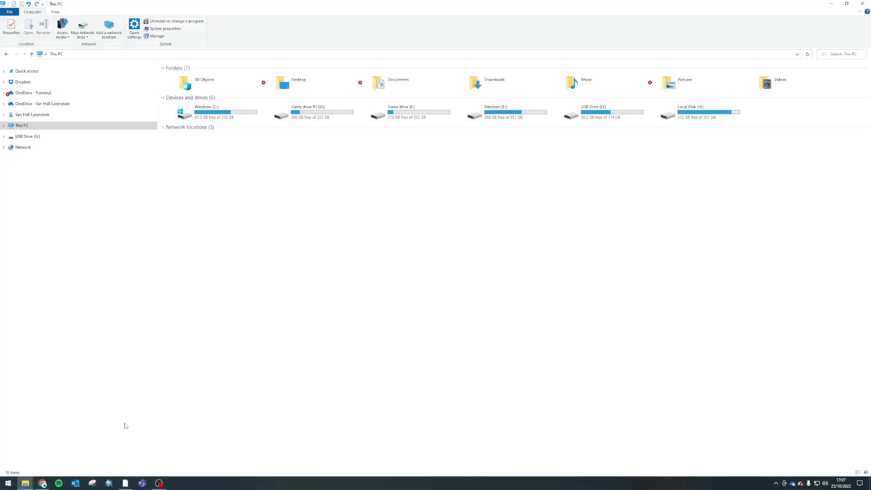
click(23, 117)
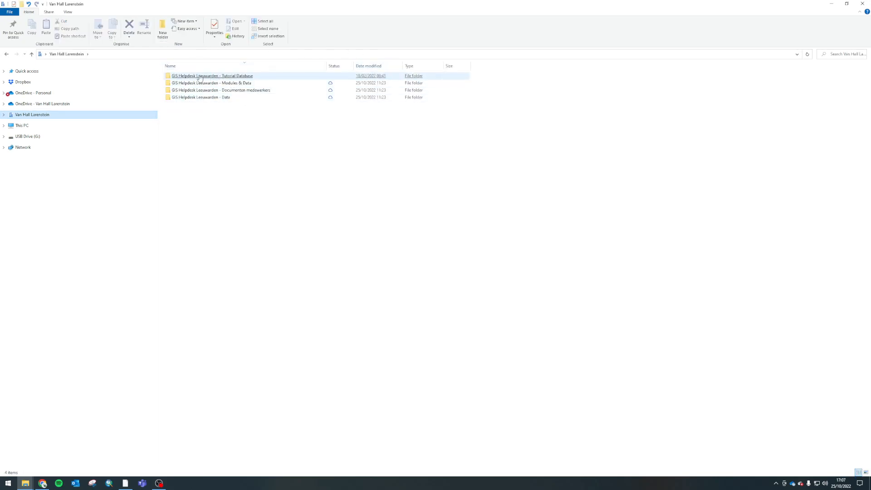
double_click(238, 77)
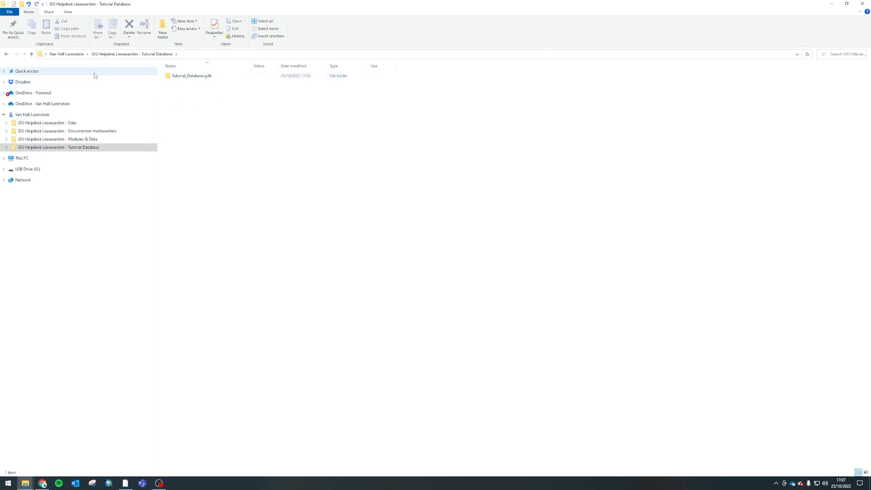
click(67, 54)
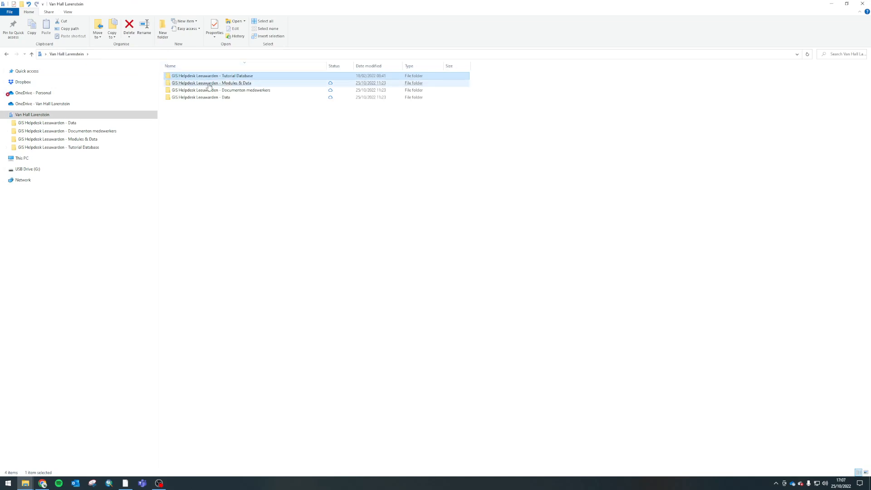
double_click(224, 78)
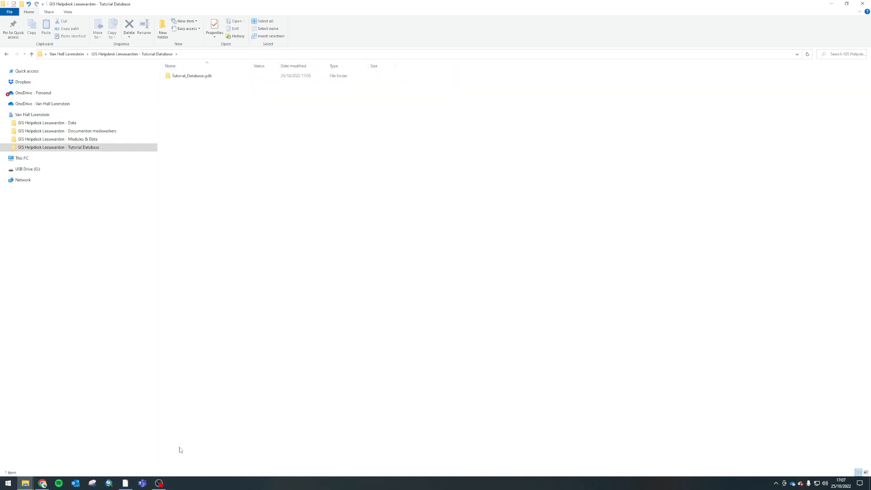
Switch to ArcGIS Pro and remove the Van Hall Larenstein folder connection from the project
click(125, 483)
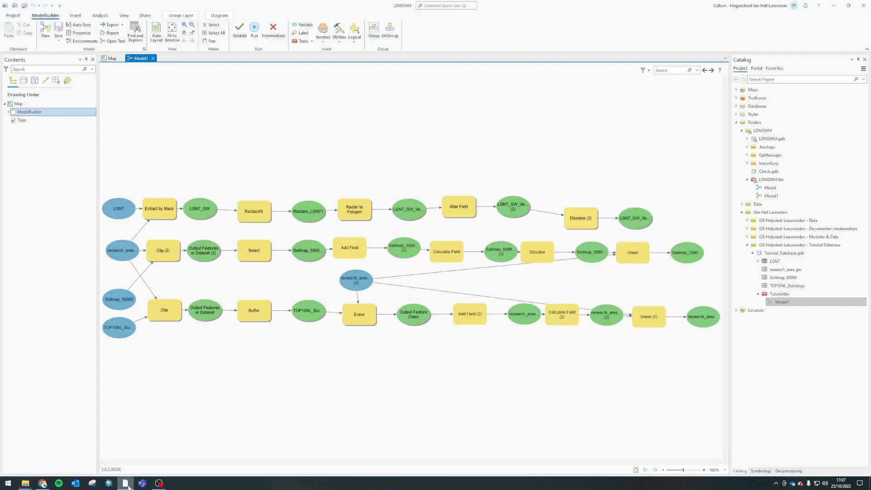
click(748, 245)
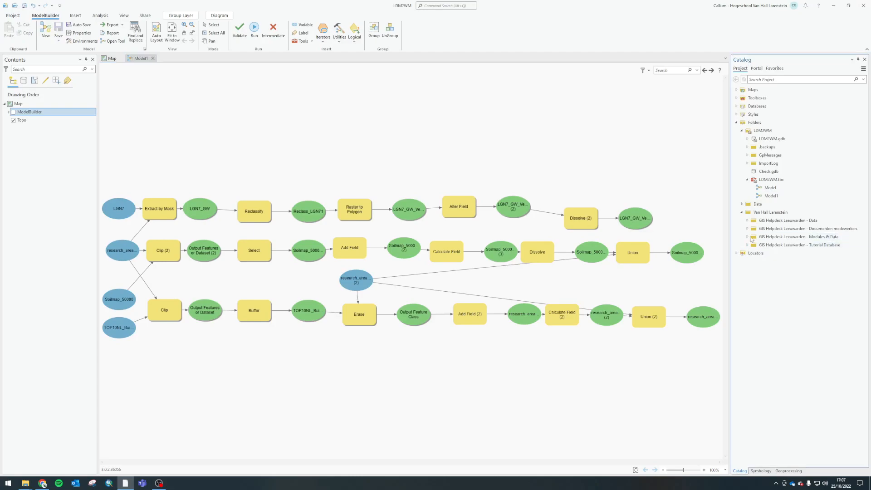
click(742, 212)
right_click(749, 210)
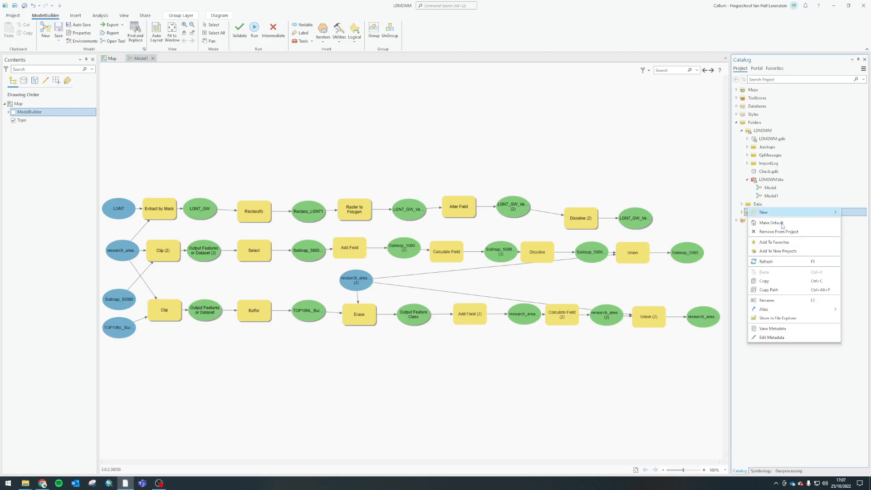
click(770, 231)
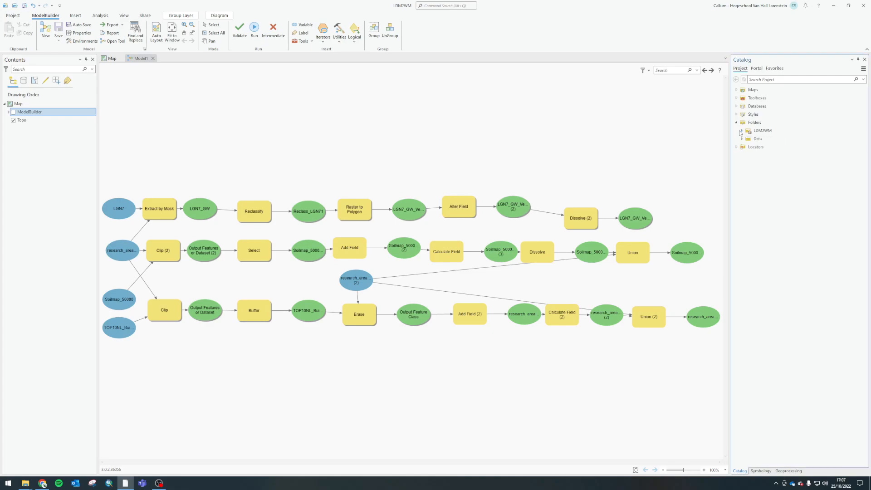
click(742, 205)
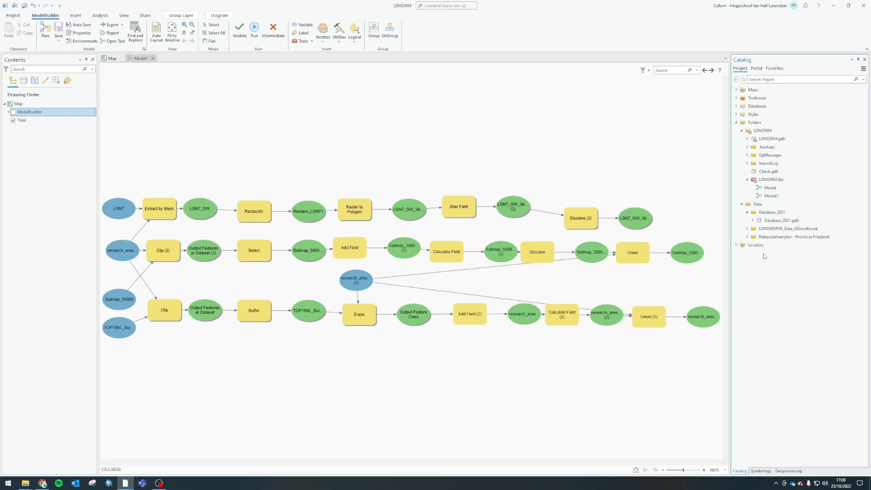
click(736, 123)
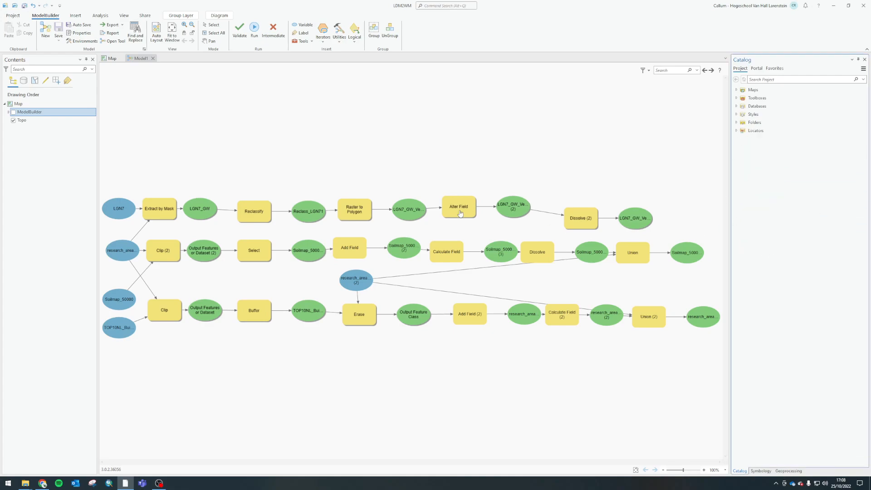
Create a new Map project named Combined models in its own folder, saving the changes to LDM2WM
click(17, 16)
click(149, 77)
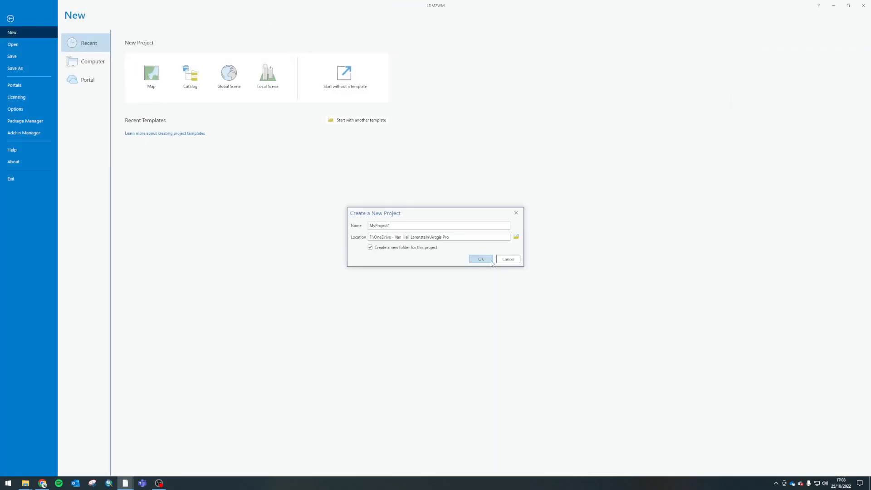
drag(405, 224, 299, 226)
text(Combined models)
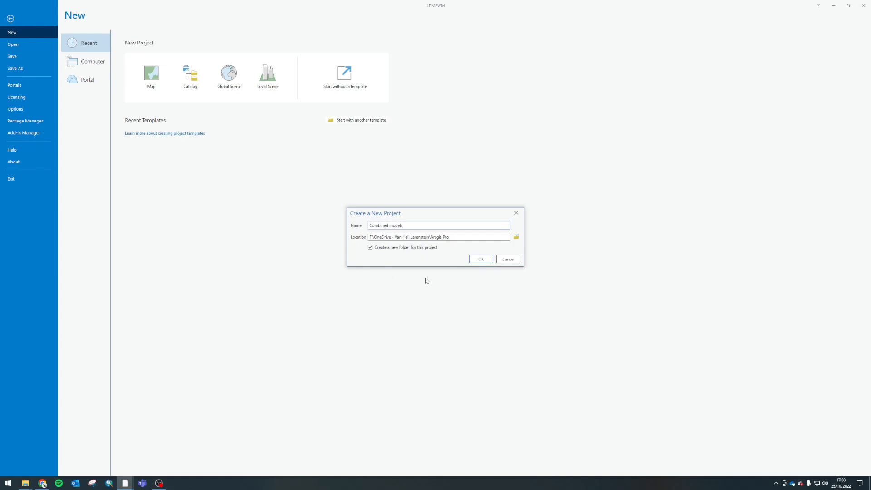
click(480, 259)
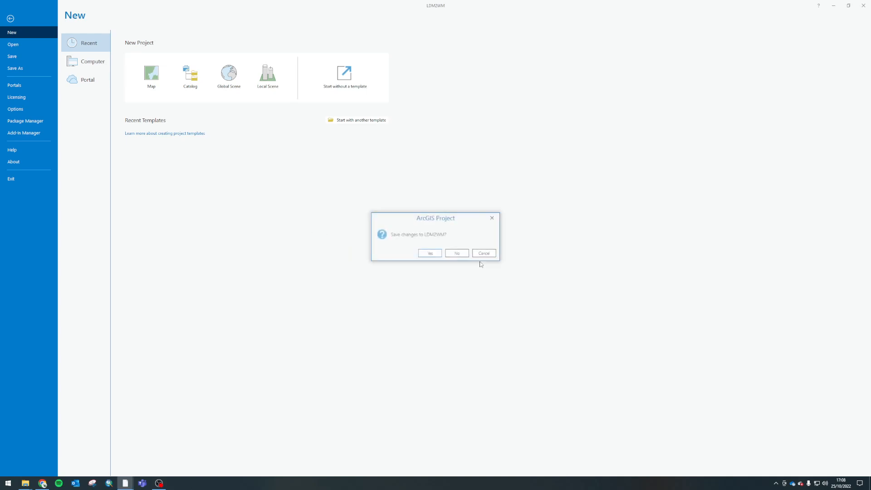
click(439, 254)
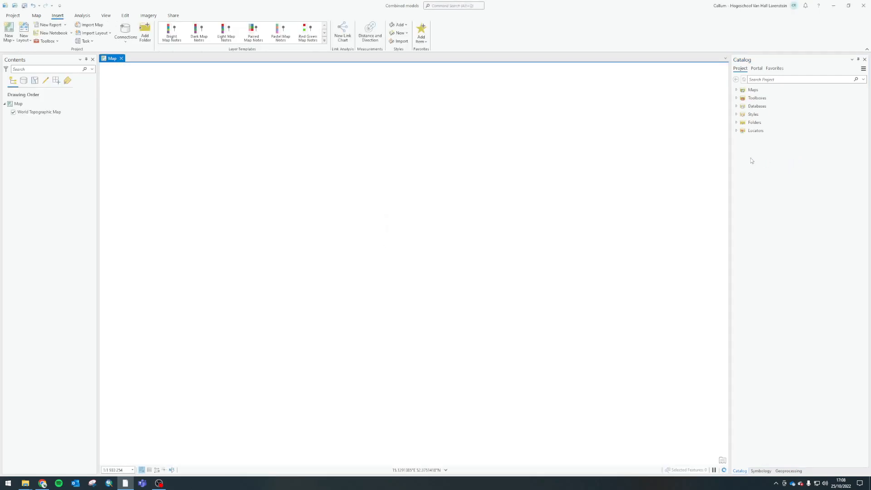
Start a new folder connection for the project and browse to the F: drive under This PC
click(736, 123)
right_click(751, 122)
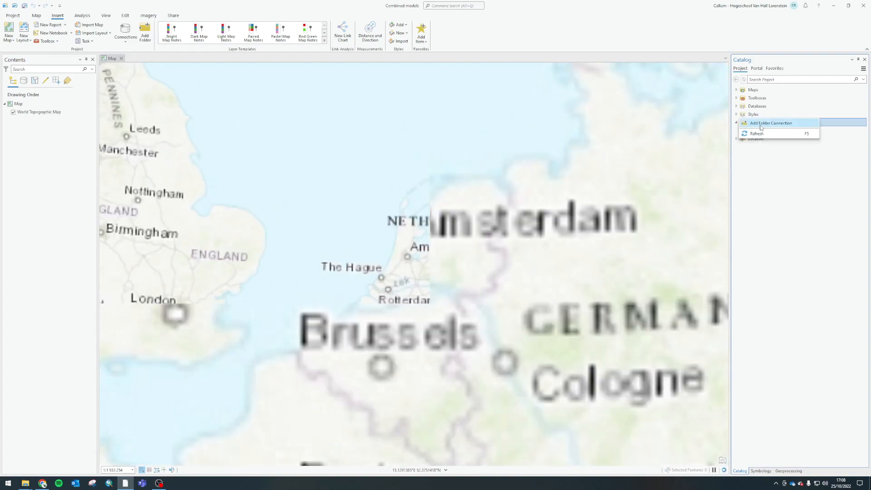
click(760, 125)
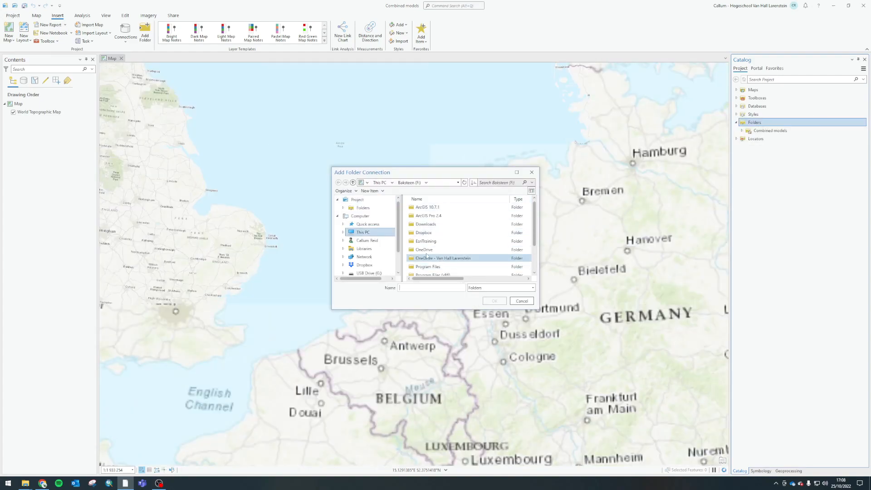
drag(411, 172, 294, 121)
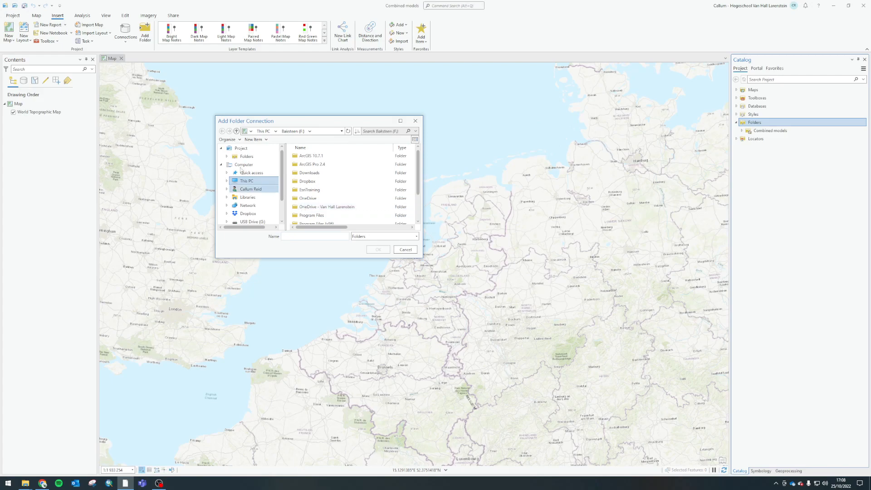
click(227, 157)
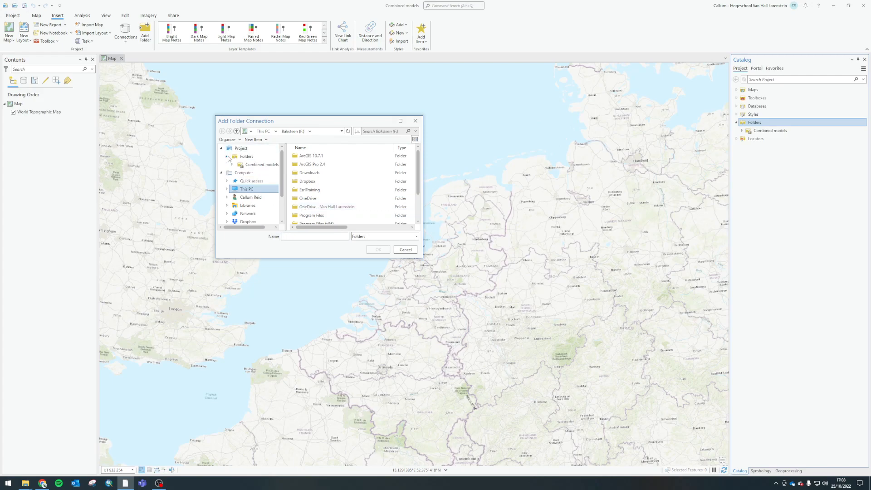
click(258, 165)
click(227, 157)
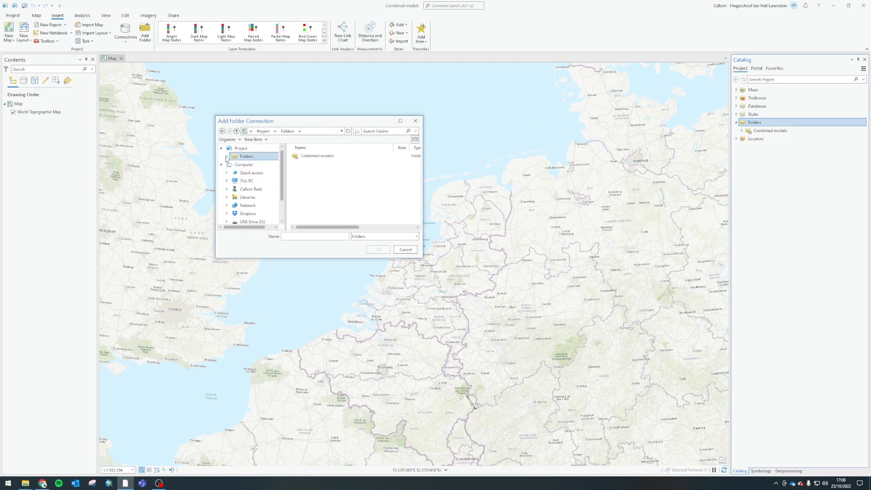
click(246, 180)
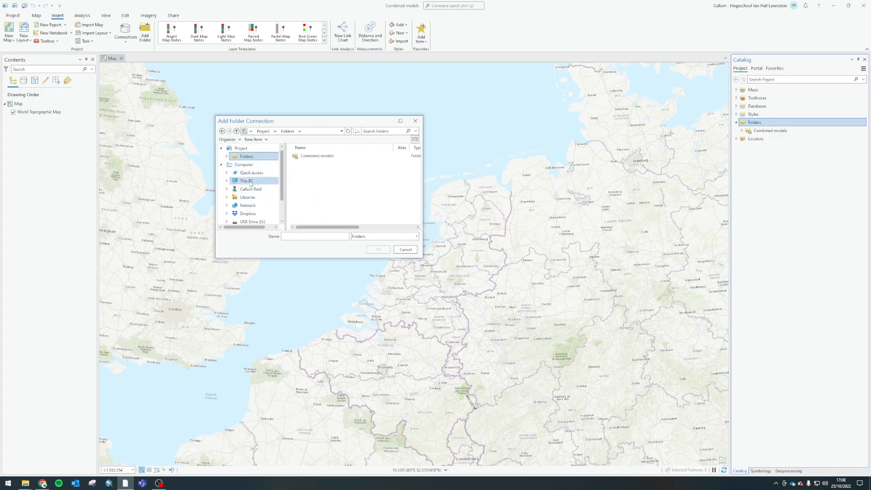
scroll(324, 210, down, 2)
double_click(318, 199)
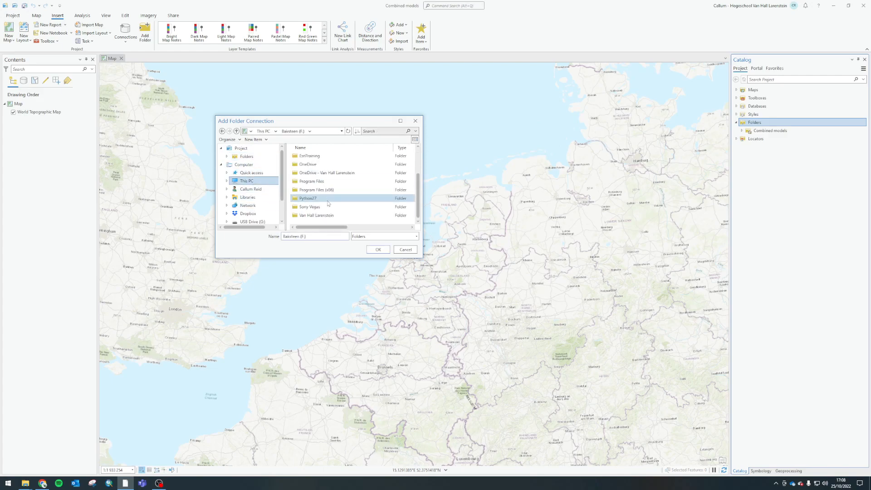
Browse through OneDrive - Van Hall Larenstein, GIS and GIS modules to the DM folder
double_click(315, 176)
scroll(304, 179, down, 2)
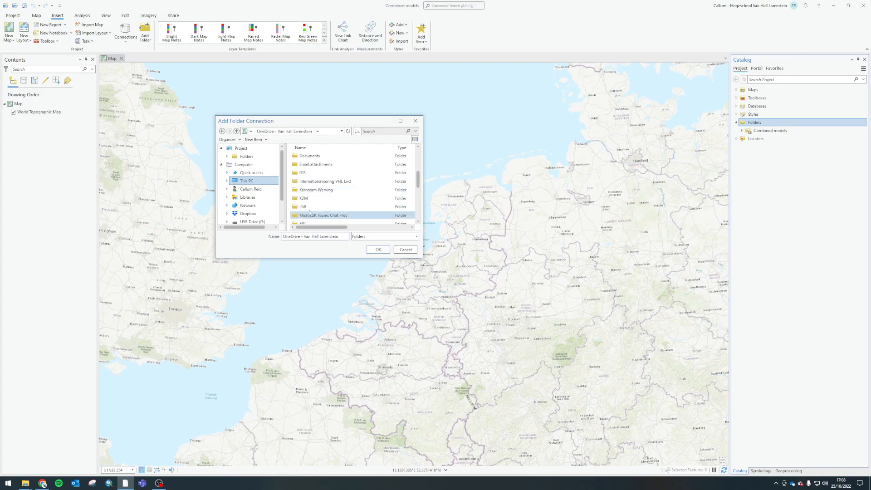
double_click(300, 173)
double_click(305, 165)
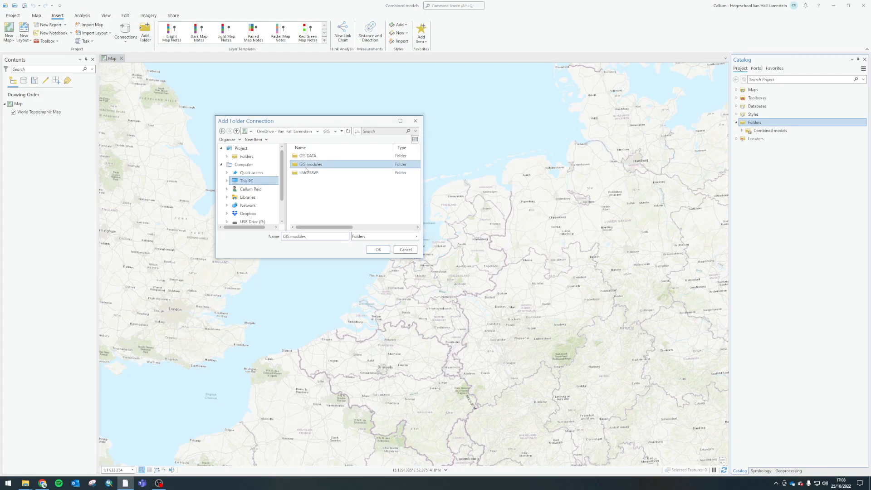
double_click(313, 173)
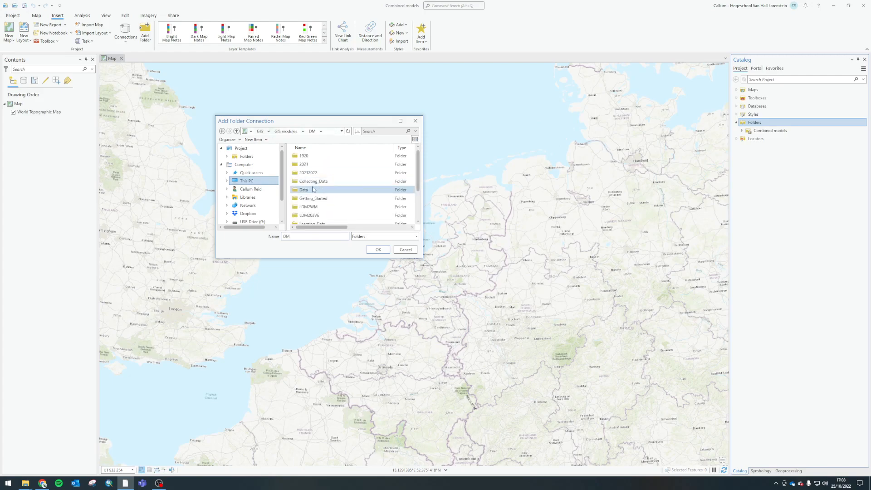
Connect the LDM2WM folder inside DM to the project
double_click(311, 207)
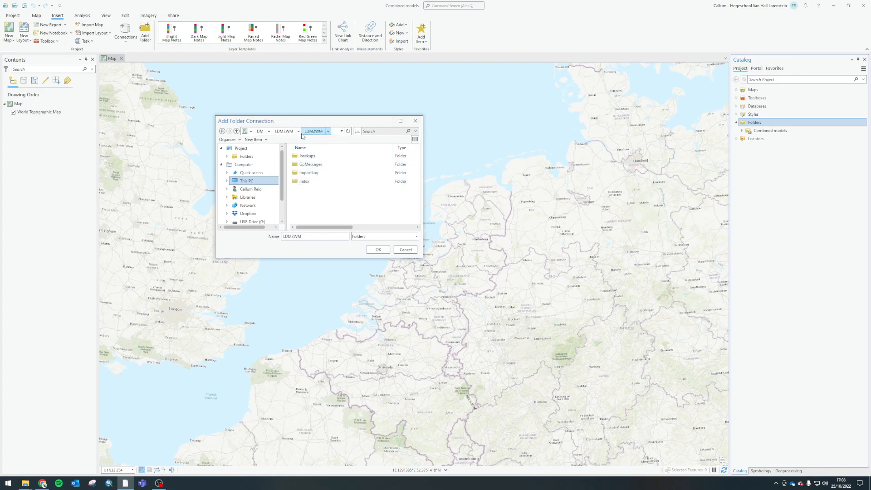
click(295, 132)
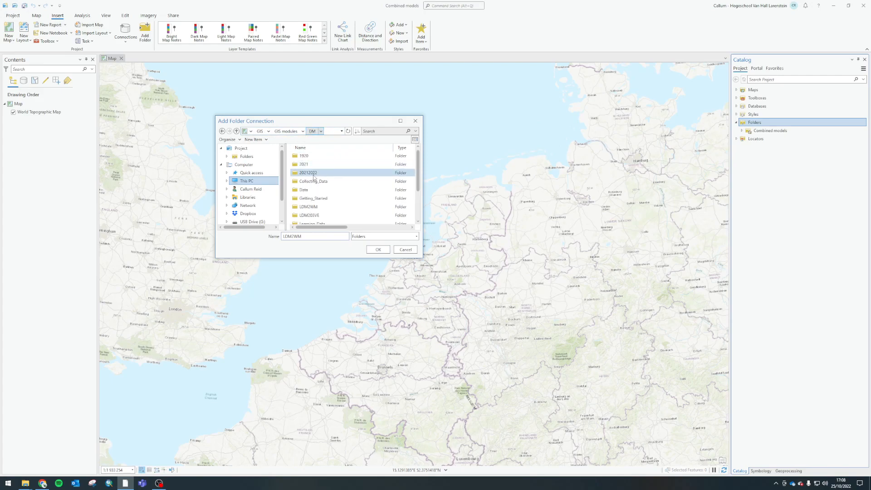
click(317, 207)
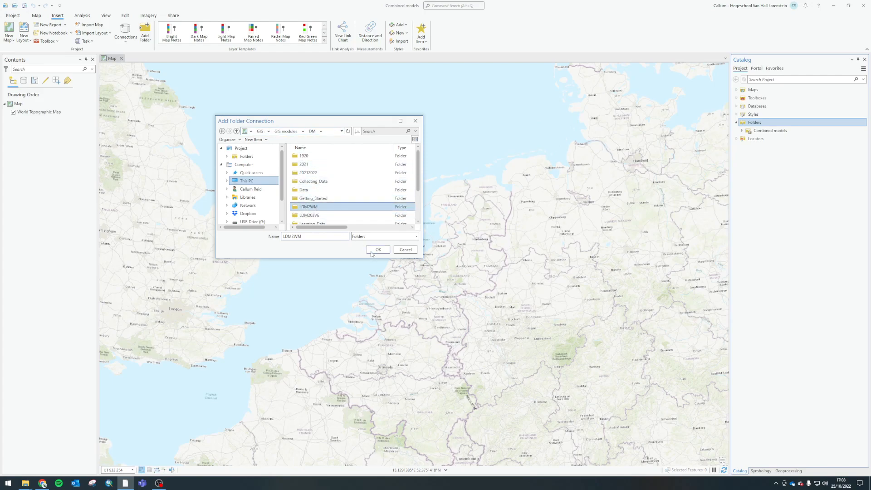
click(371, 250)
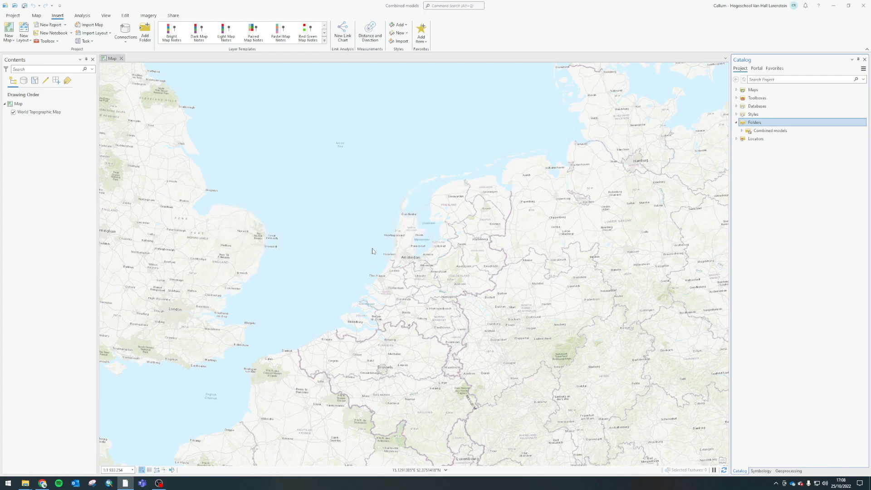
Add a second folder connection to the Van Hall Larenstein folder on the F: drive
right_click(749, 125)
click(771, 131)
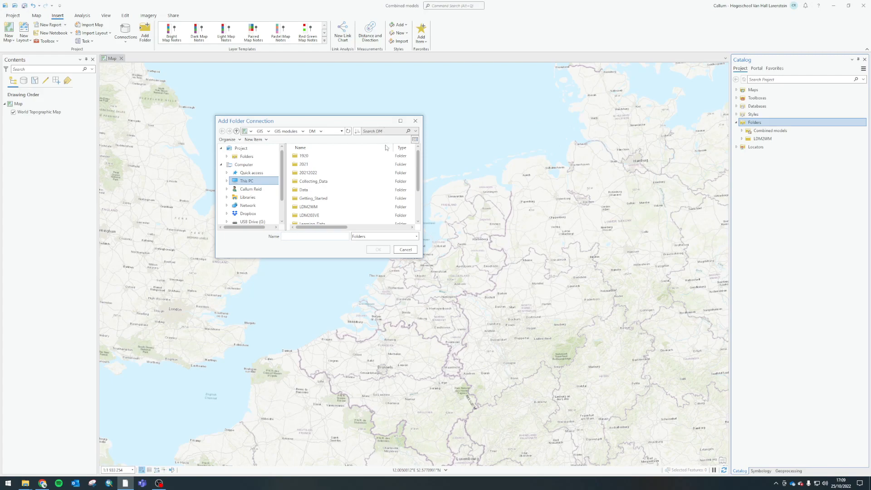
drag(418, 175, 418, 225)
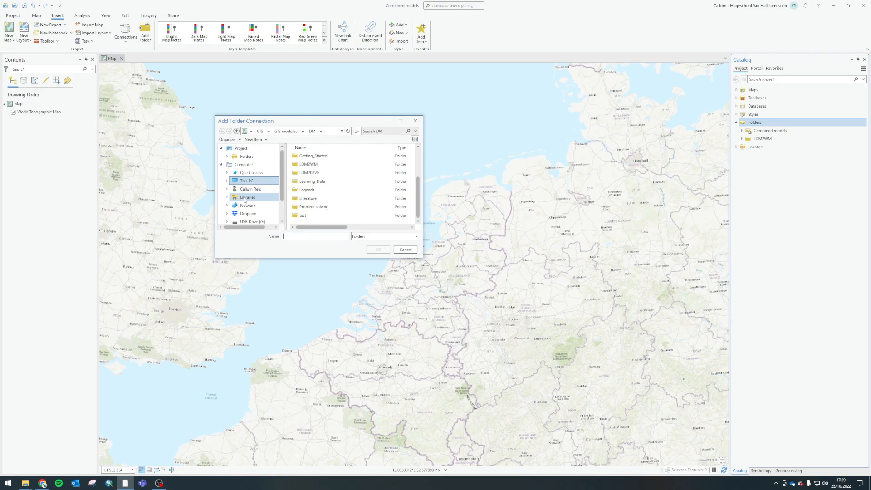
click(269, 181)
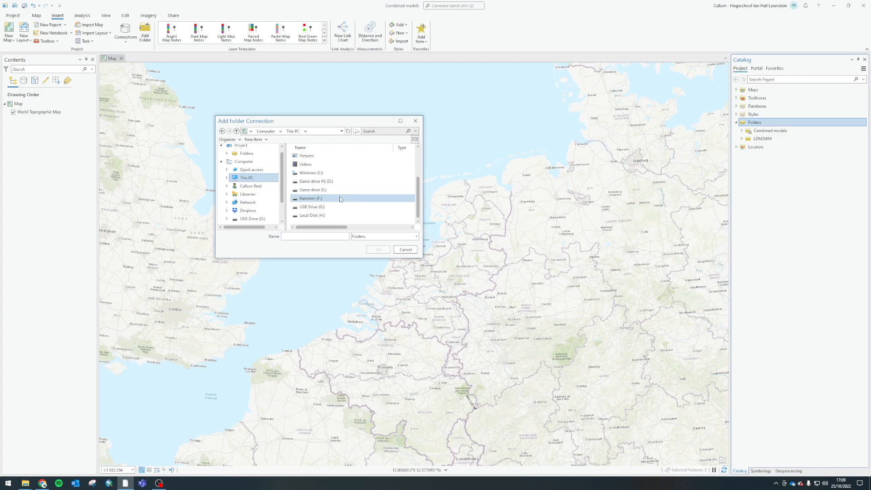
double_click(311, 198)
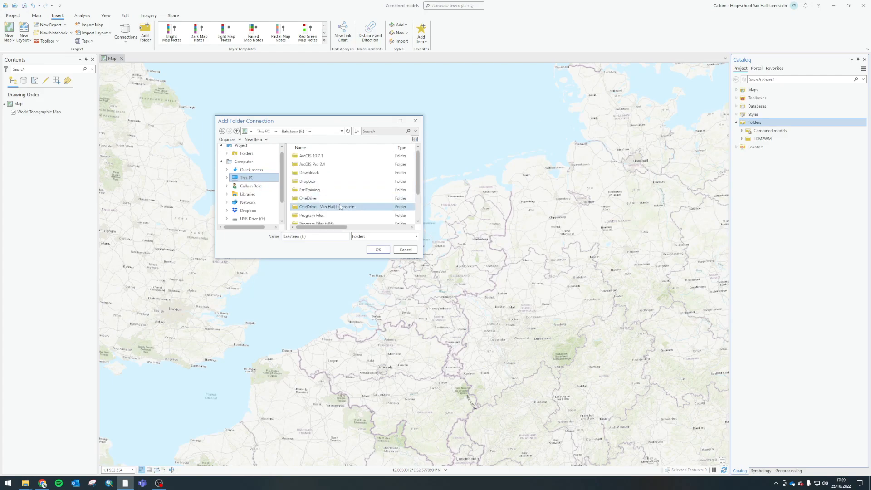
click(315, 217)
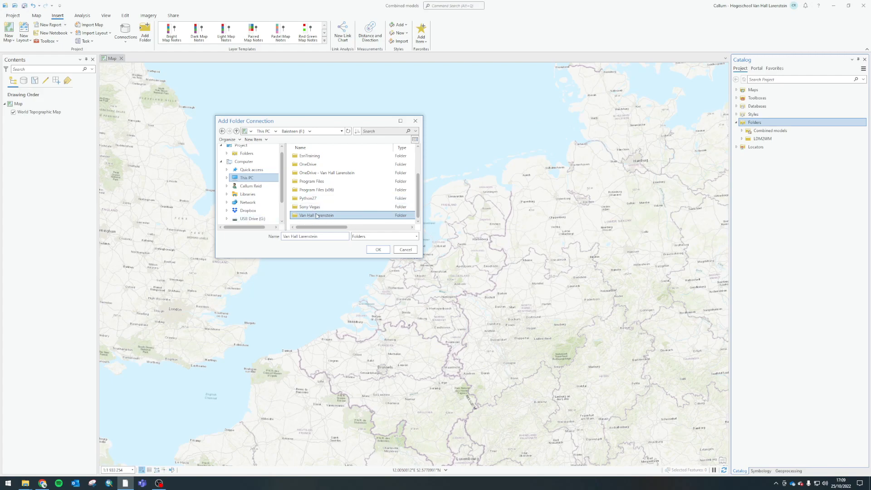
click(385, 247)
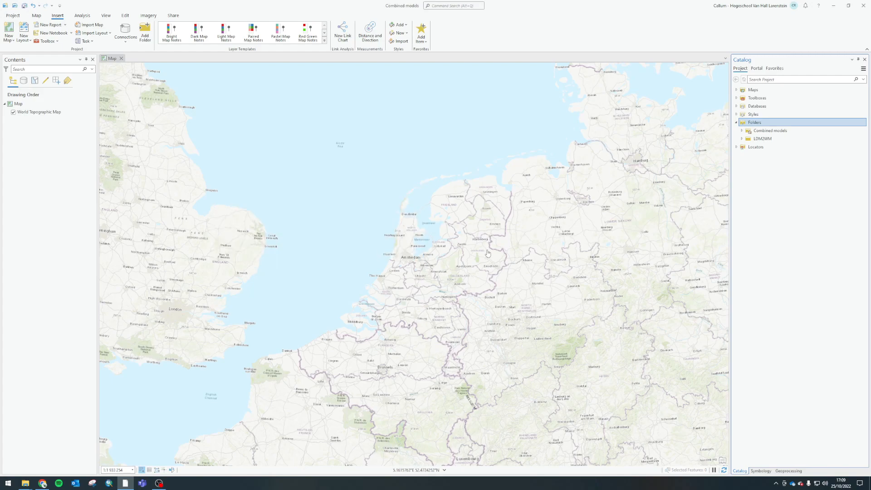
Expand the LDM2WM and Van Hall Larenstein connections, and expand the GIS Helpdesk Leeuwarden - Tutorial Database folder down to the model in its geodatabase toolbox
click(767, 147)
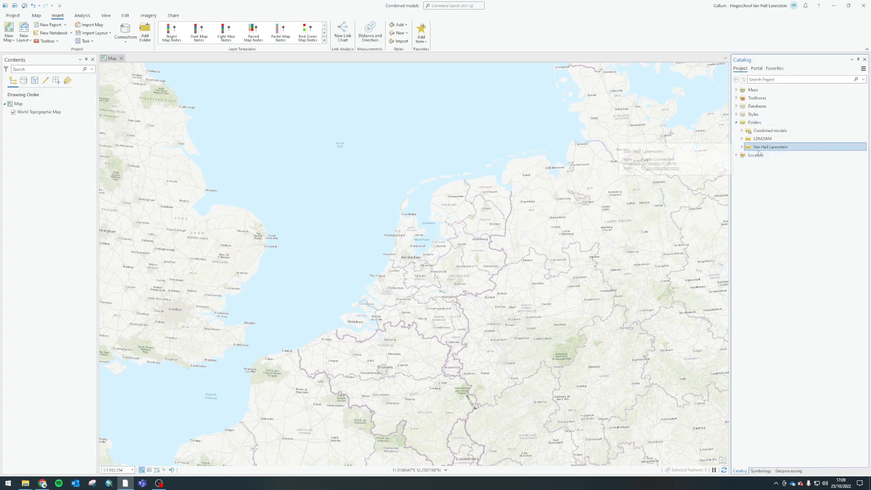
click(761, 140)
click(763, 147)
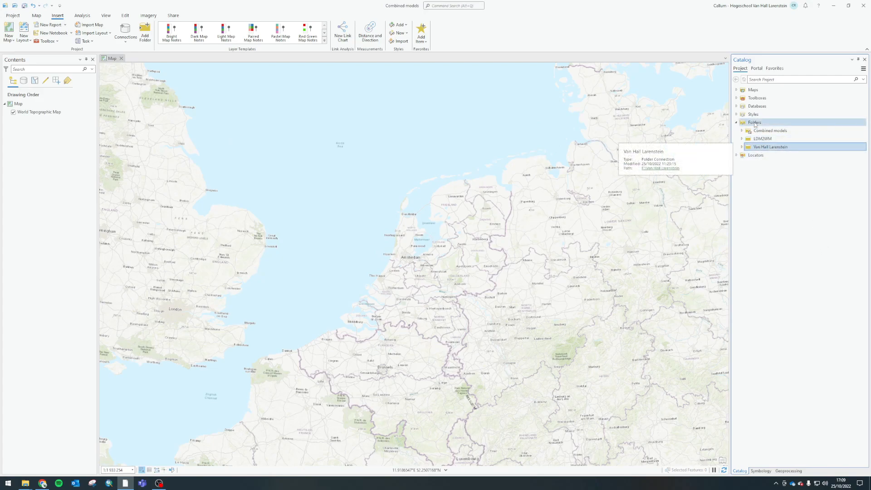
click(742, 148)
click(742, 138)
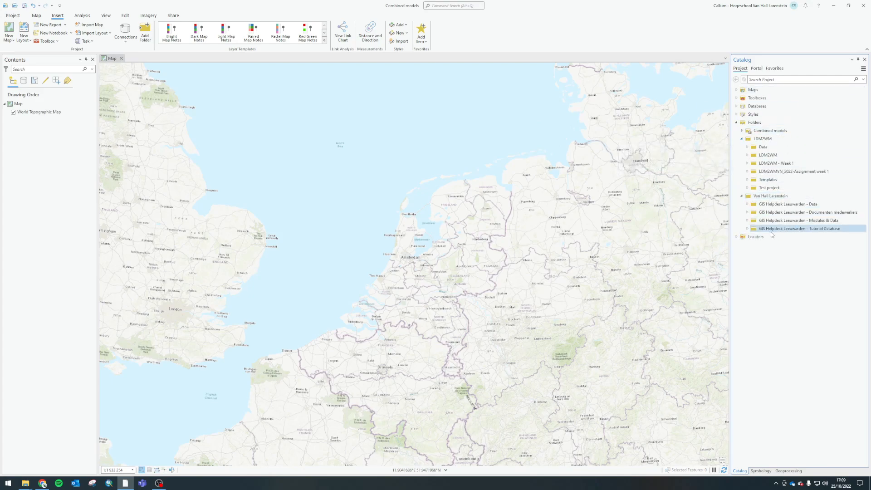
click(838, 230)
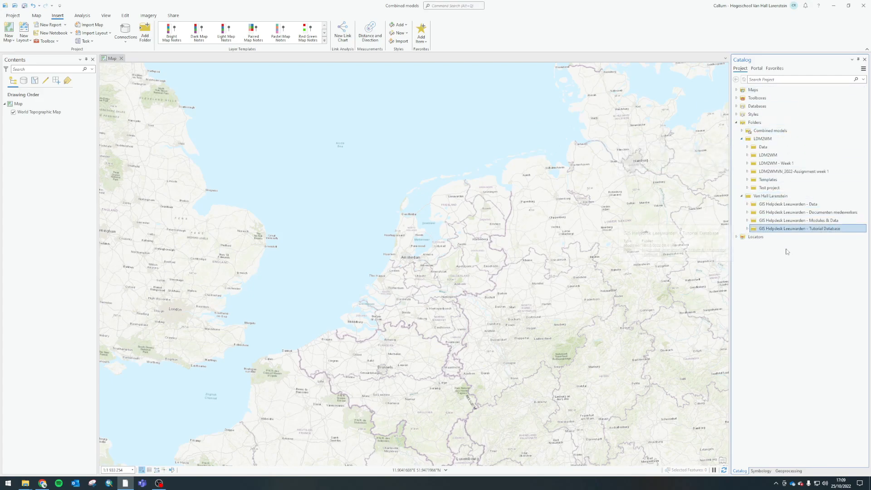
click(748, 230)
click(758, 278)
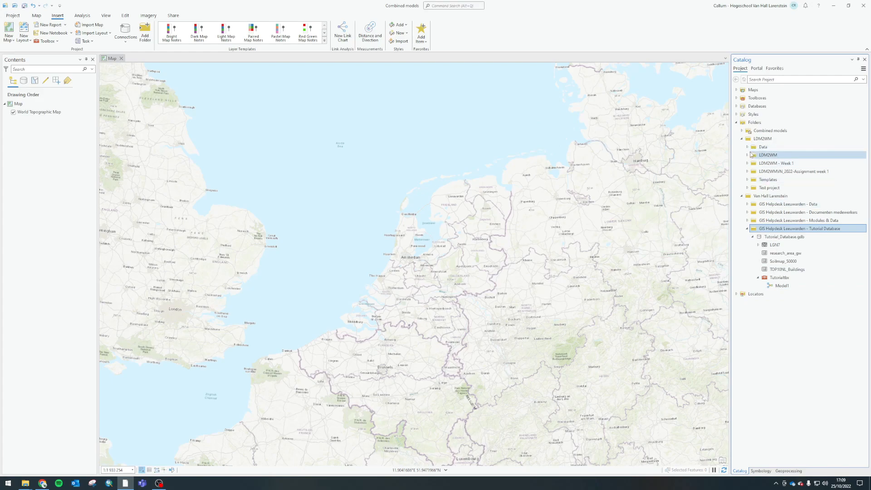
Expand the LDM2WM subfolder and its LDM2WM.tbx toolbox, and open the model named Model for editing
click(748, 155)
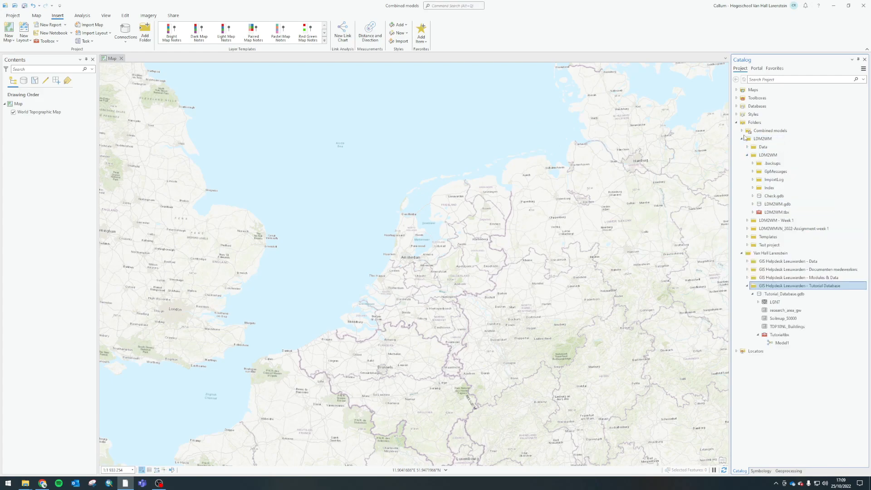
click(752, 212)
click(774, 221)
right_click(775, 221)
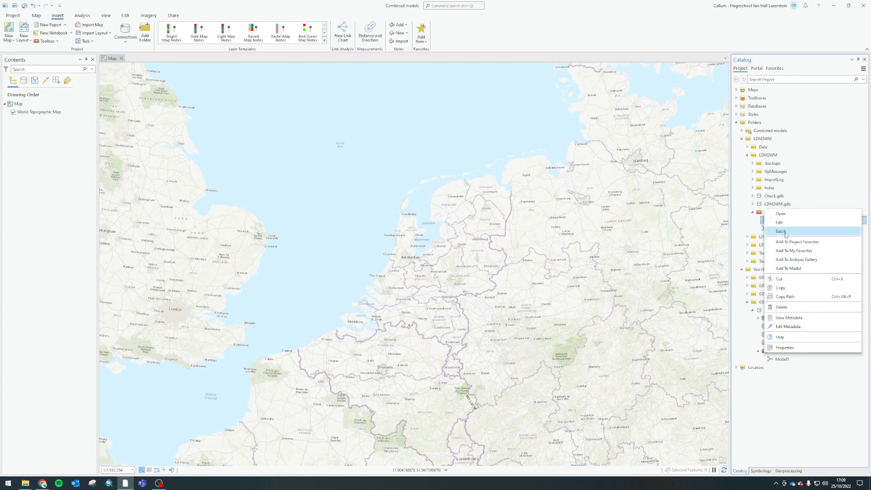
click(782, 222)
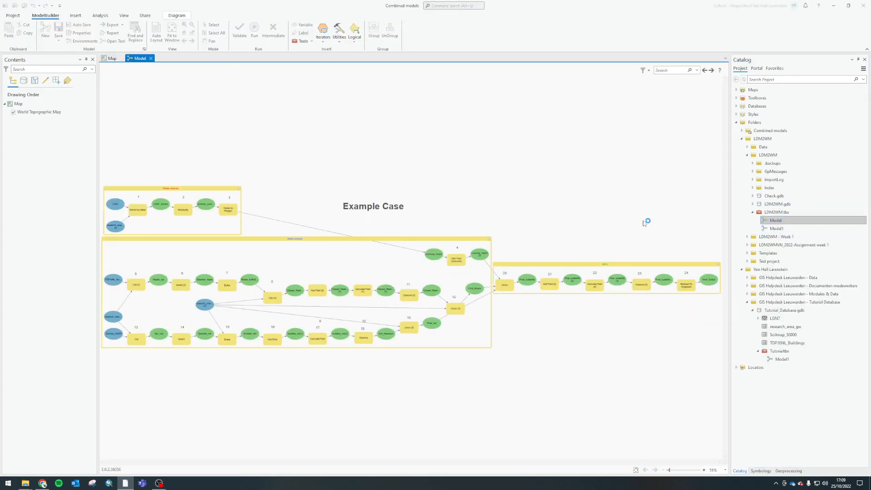
right_click(781, 359)
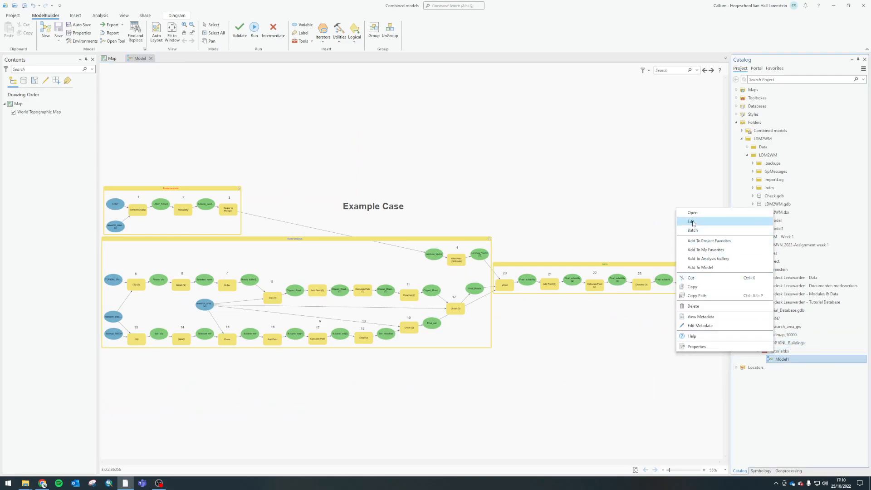
click(783, 352)
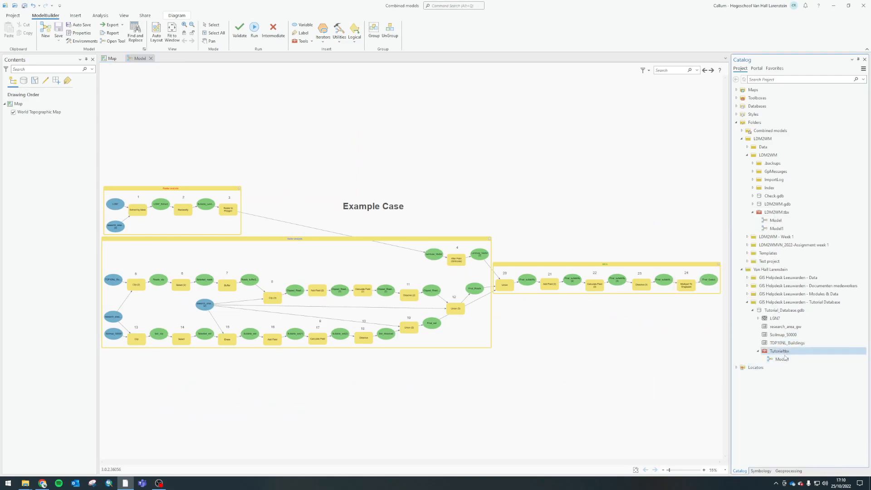
click(778, 230)
click(782, 361)
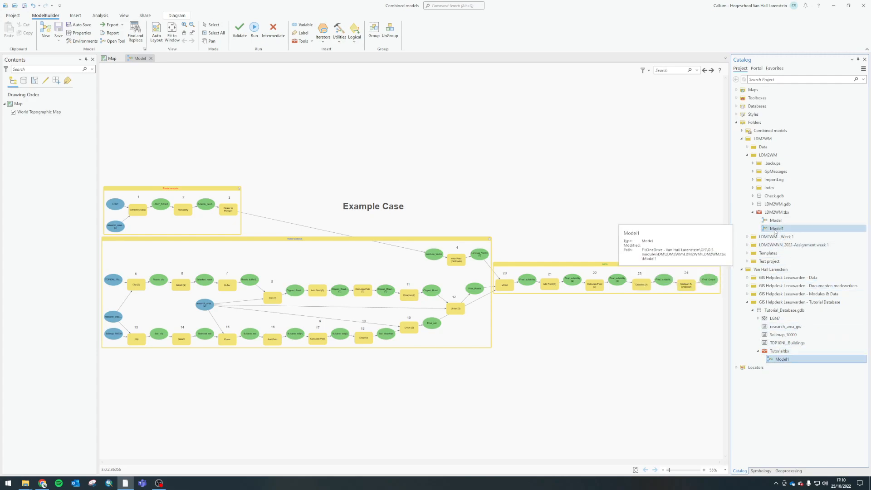
right_click(782, 361)
click(692, 225)
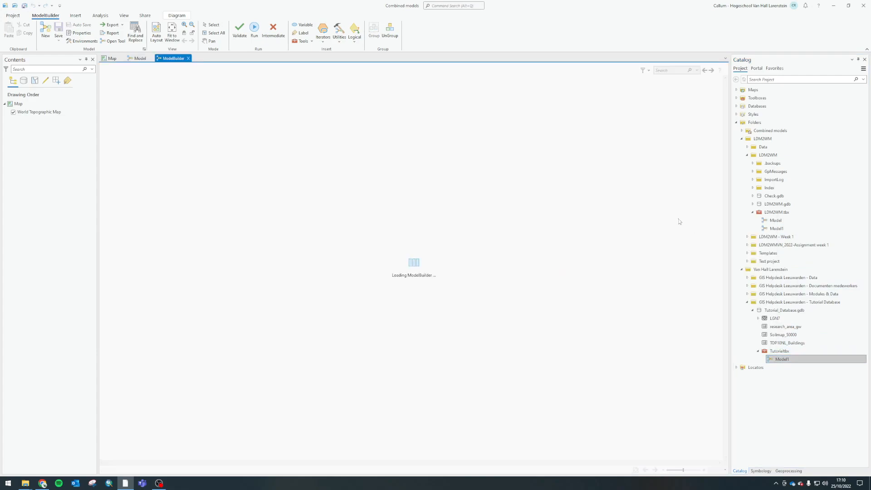
click(183, 58)
Open Model1 from the LDM2WM.tbx toolbox for editing and inspect its whole workflow
right_click(777, 228)
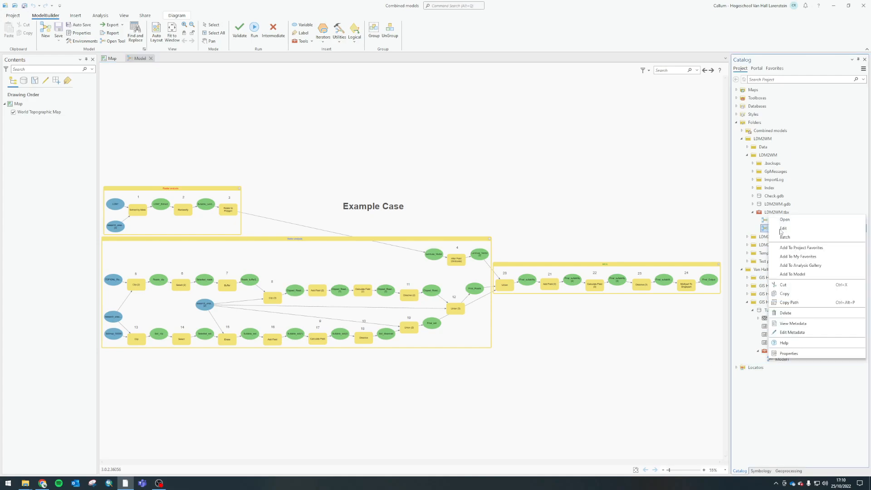
click(783, 236)
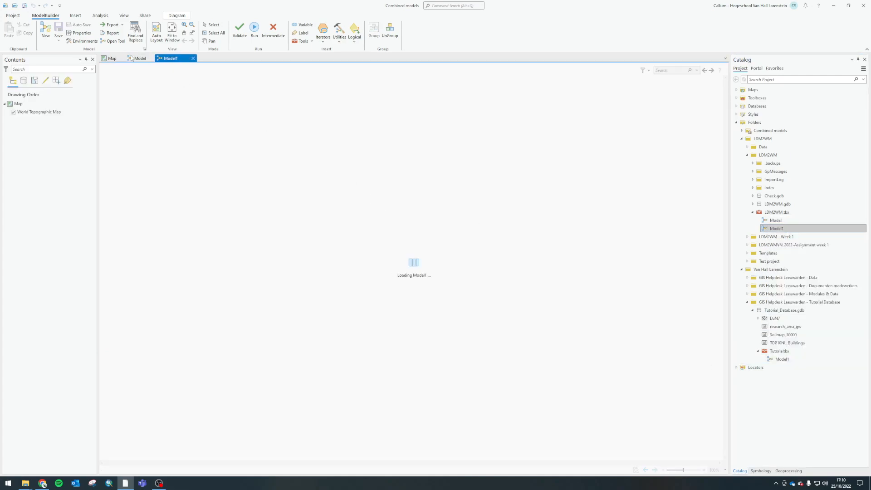
scroll(310, 243, down, 3)
scroll(307, 237, up, 2)
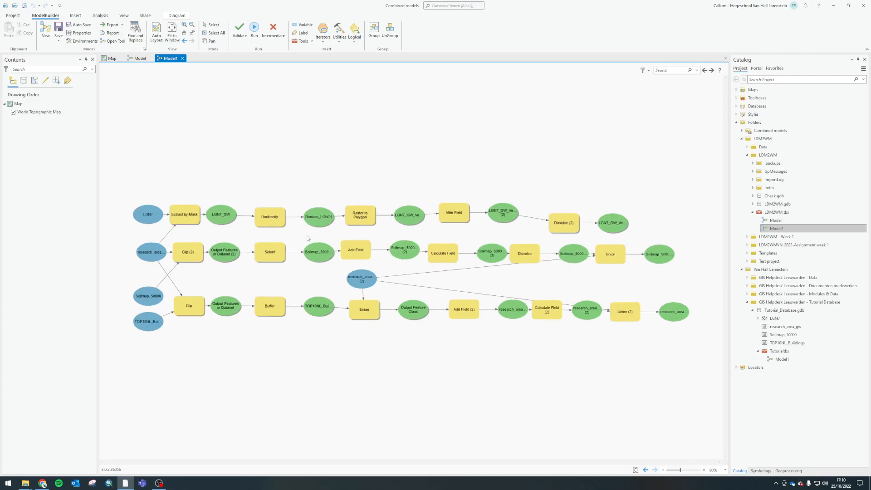
In Model1, delete the connection from the research_area input to Extract by Mask, and select the soil and buildings process chains
click(782, 359)
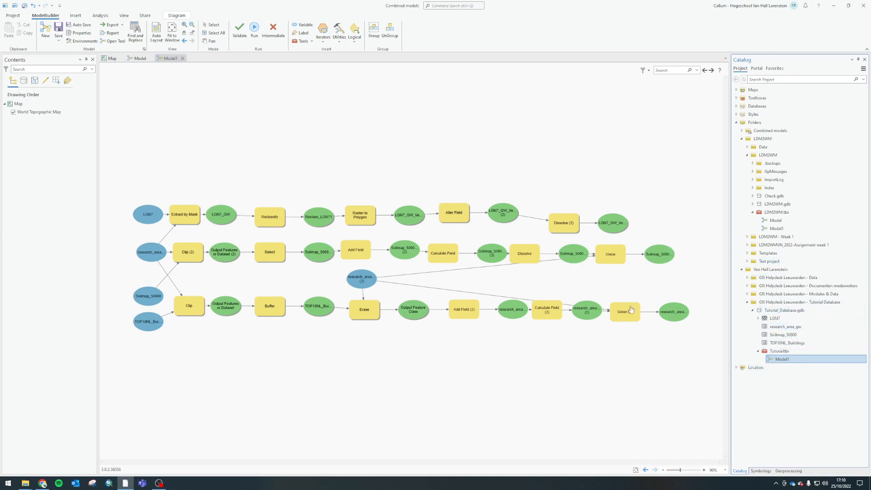
click(131, 61)
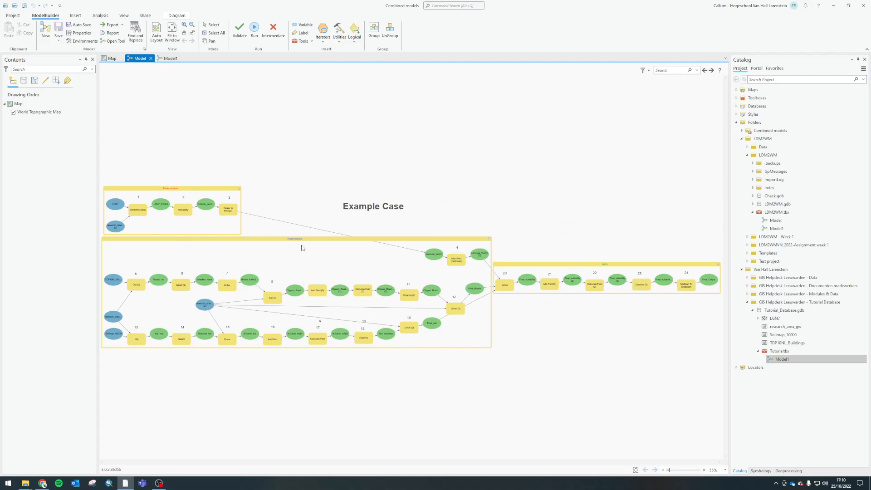
click(169, 58)
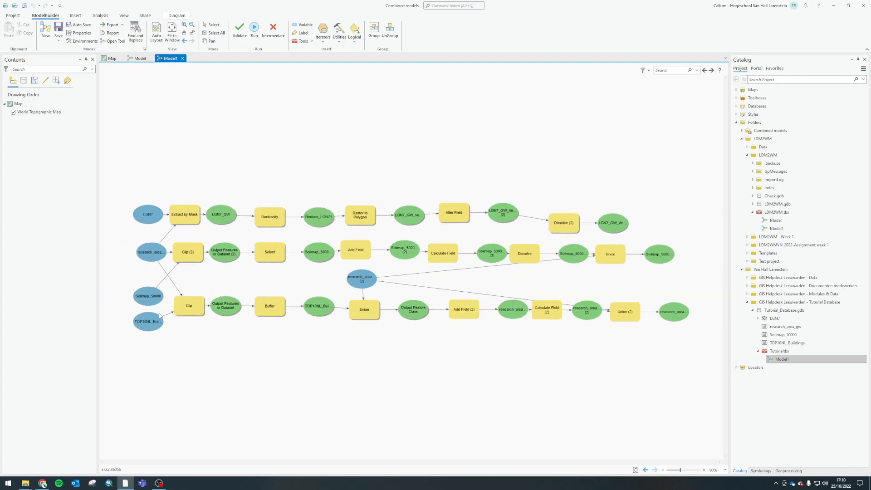
click(165, 235)
key(Delete)
drag(133, 155, 407, 172)
drag(110, 246, 723, 382)
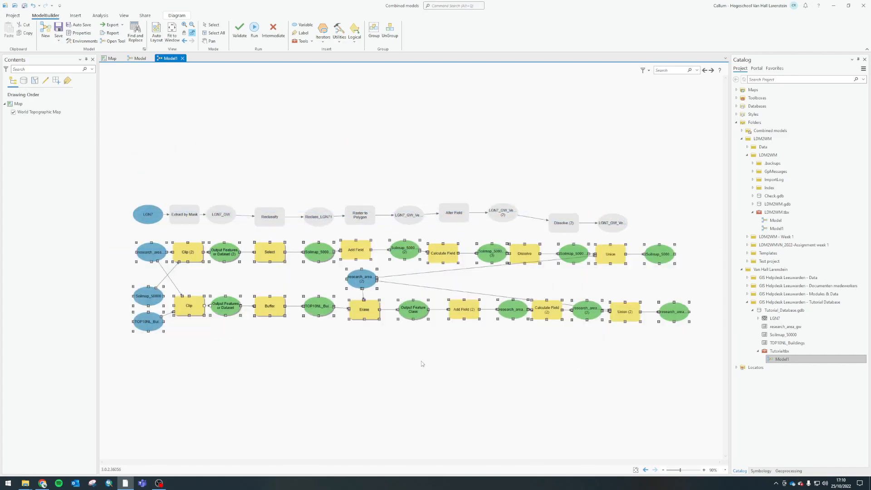
Create a new model in the LDM2WM.tbx toolbox and set both its name and label to Combinedecological
right_click(774, 213)
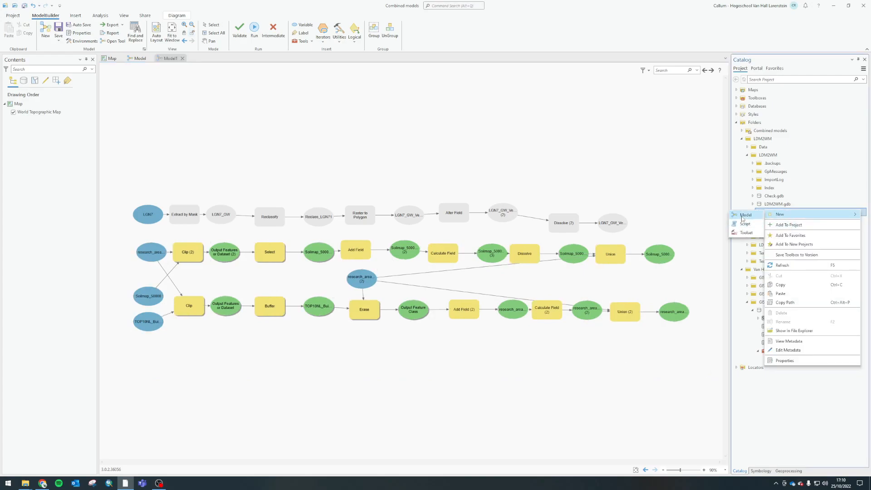
click(742, 215)
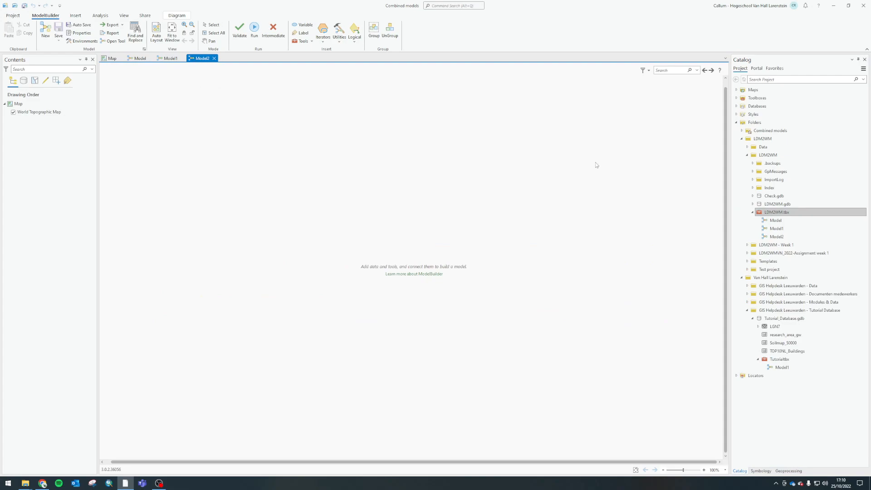
right_click(772, 237)
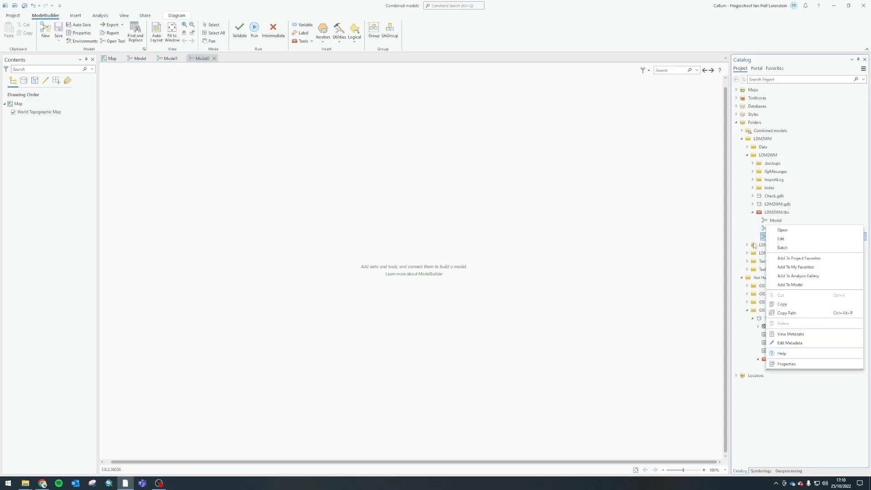
click(787, 364)
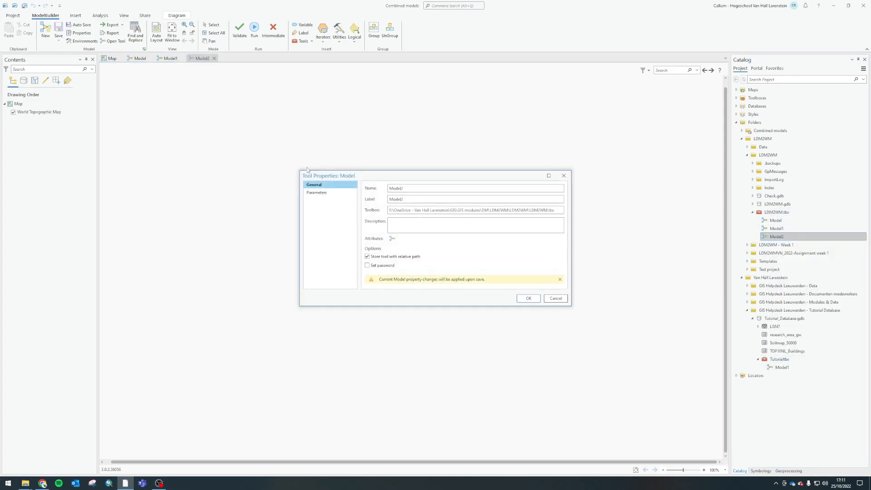
double_click(421, 187)
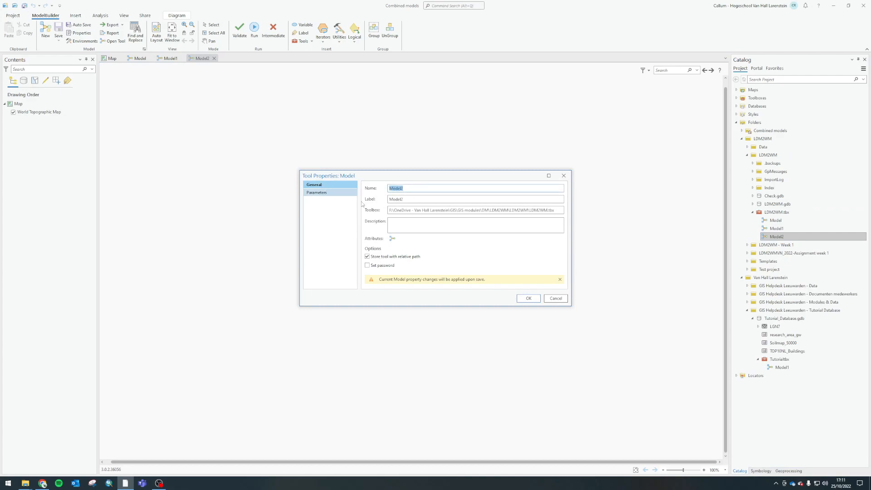
text(Combinedecological)
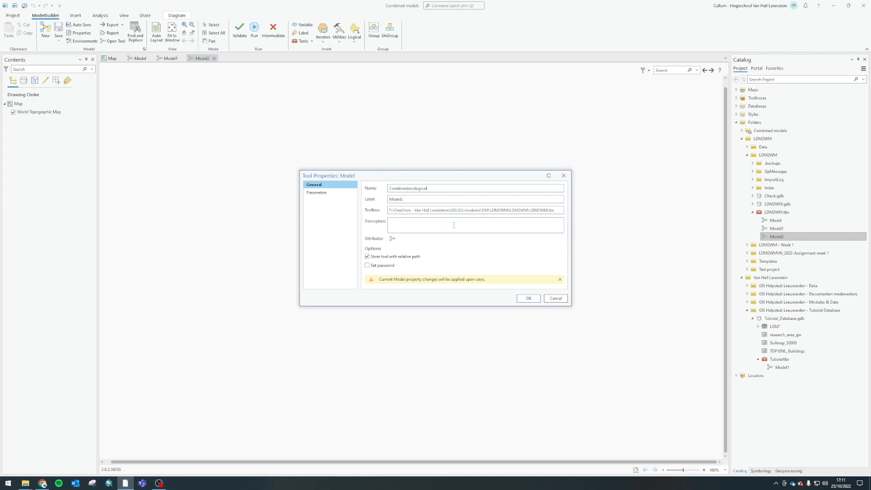
drag(436, 189, 352, 192)
key(ctrl+c)
drag(417, 199, 362, 200)
key(ctrl+v)
click(537, 301)
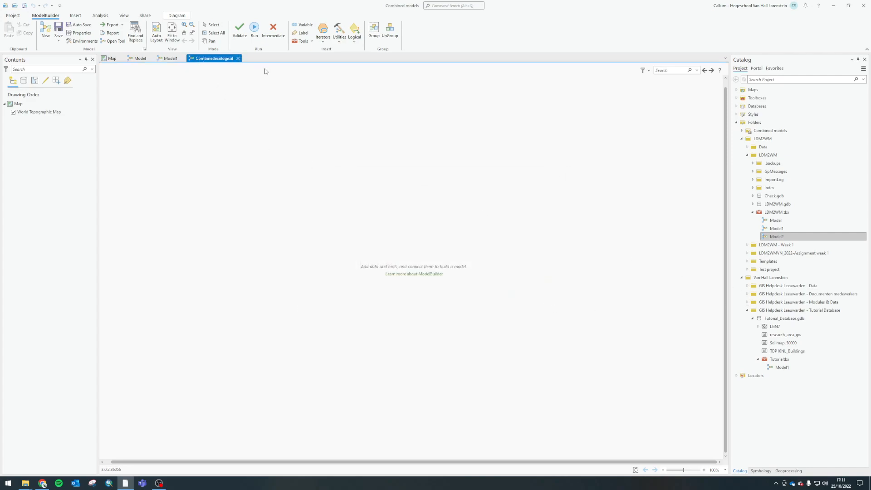
Close the Combinedecological model, saving its changes, and reopen it from the LDM2WM.tbx toolbox for editing
click(237, 58)
click(433, 255)
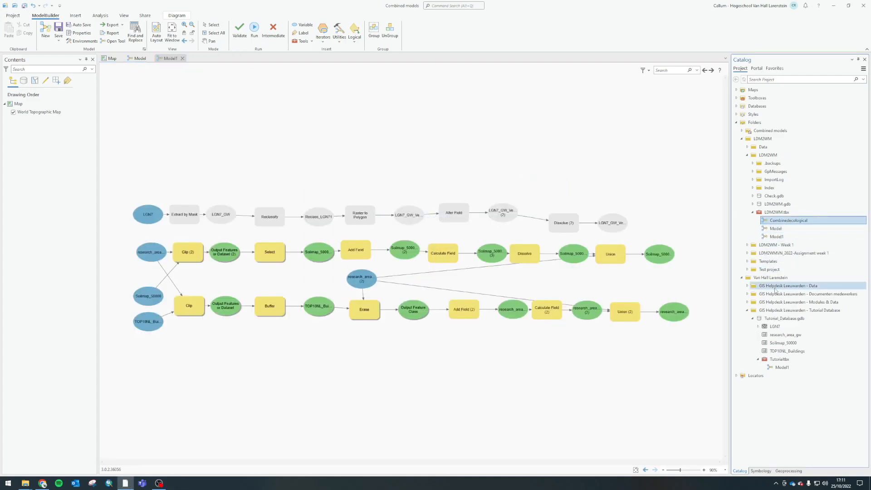
right_click(786, 223)
click(685, 101)
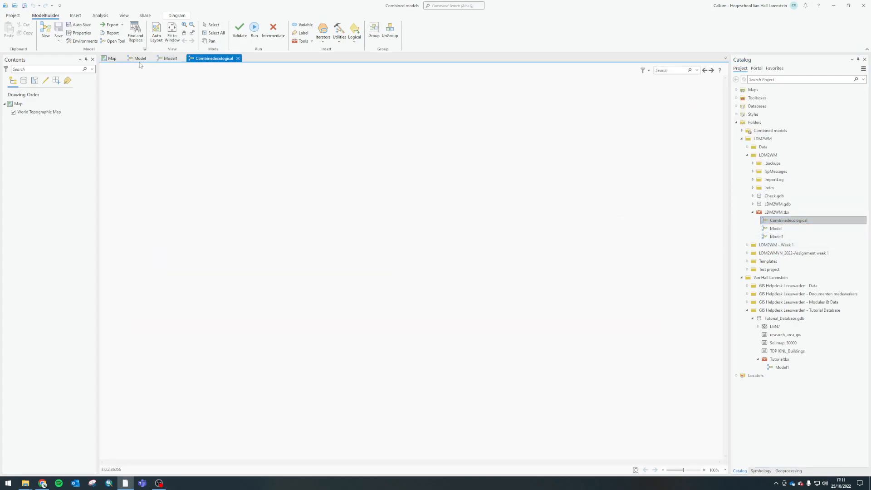
Copy the raster process chain, from LGN7 through Alter Field (Gridcode), from Model and paste it into Combinedecological
click(139, 59)
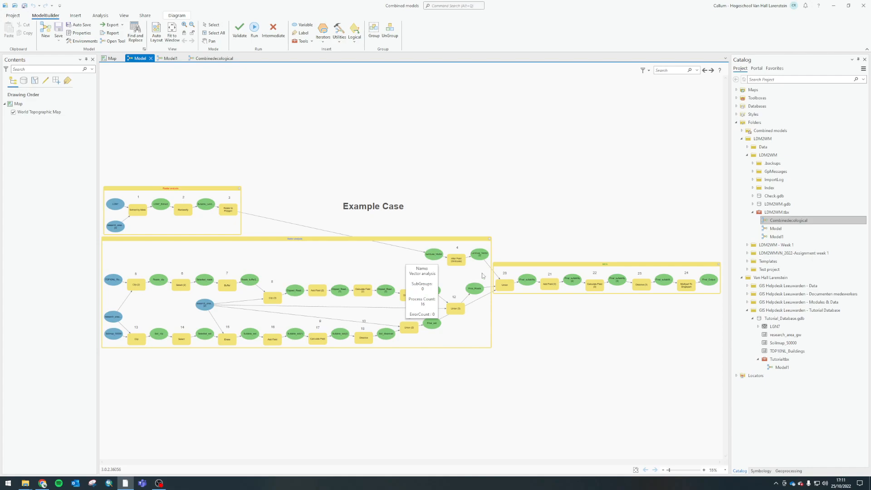
drag(482, 270, 415, 242)
drag(108, 192, 239, 232)
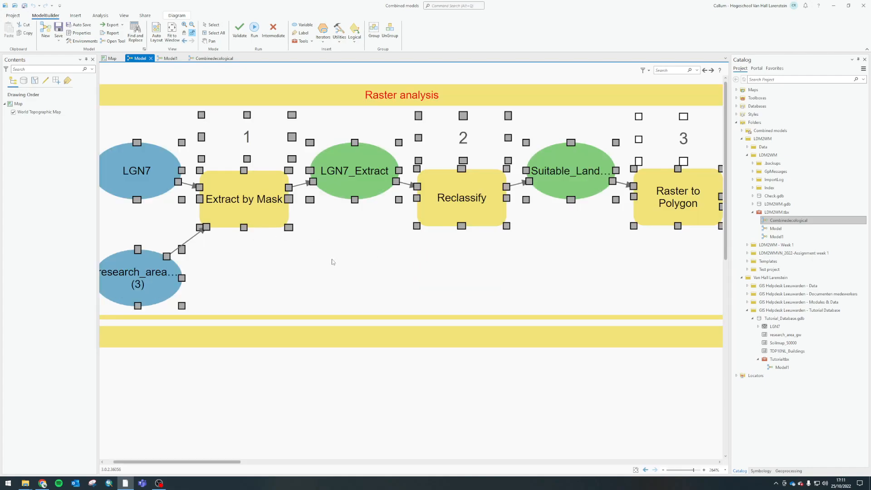
scroll(383, 270, down, 3)
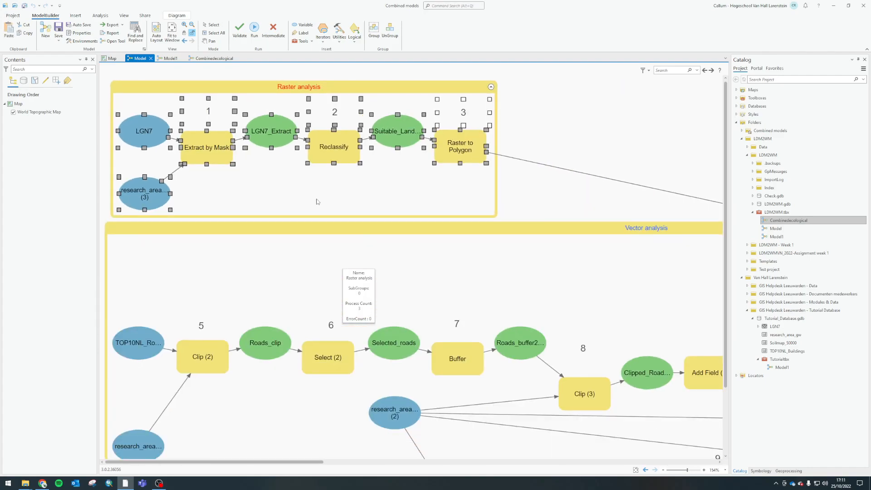
scroll(318, 202, down, 3)
click(214, 58)
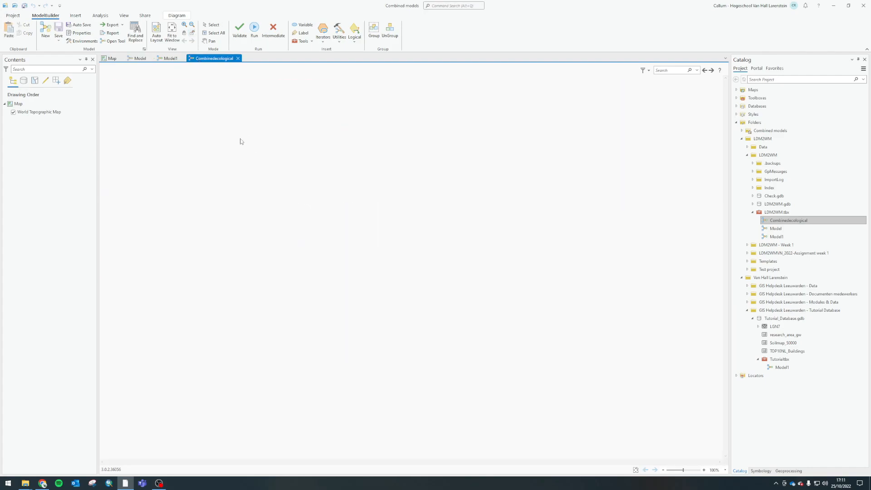
key(ctrl+v)
Arrange the pasted raster chain so that the Alter Field (Gridcode) part follows directly after Raster to Polygon
drag(425, 294, 126, 118)
click(507, 213)
scroll(507, 213, down, 1)
drag(596, 265, 711, 352)
mouse_move(607, 308)
mouse_down()
mouse_move(427, 236)
mouse_move(360, 236)
mouse_up()
click(380, 298)
Copy the soil and buildings process chains with their inputs from Model1 and paste them into Combinedecological
click(171, 59)
drag(119, 241, 712, 385)
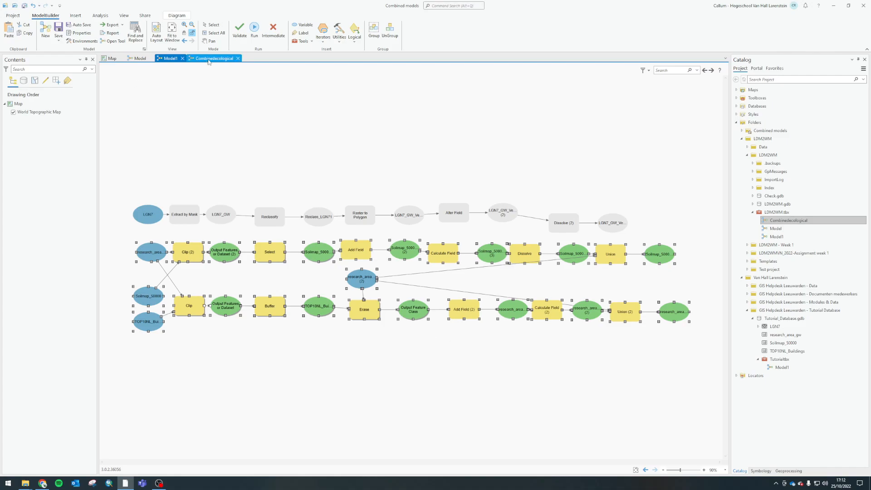
click(209, 59)
key(ctrl+v)
click(195, 294)
Move the pasted soil and buildings chains directly below the raster chain, aligned with its starting inputs
drag(356, 337, 780, 468)
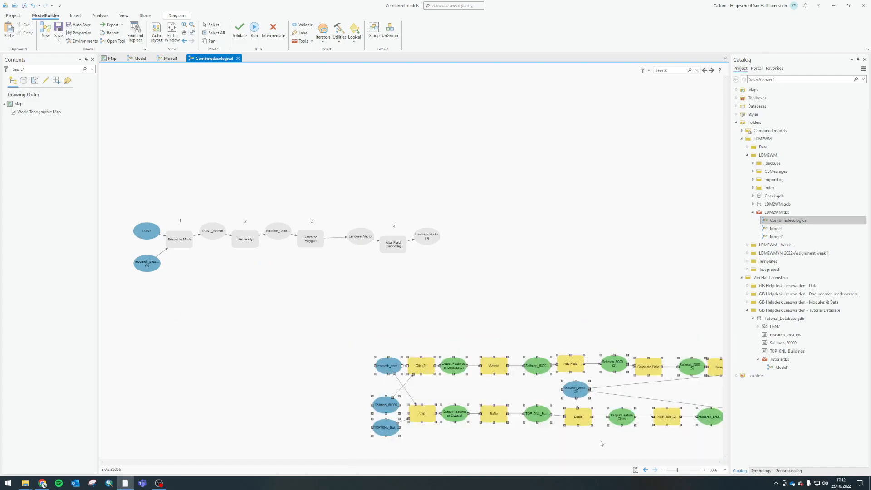
scroll(600, 443, down, 3)
drag(289, 268, 699, 386)
drag(578, 313, 461, 284)
click(443, 206)
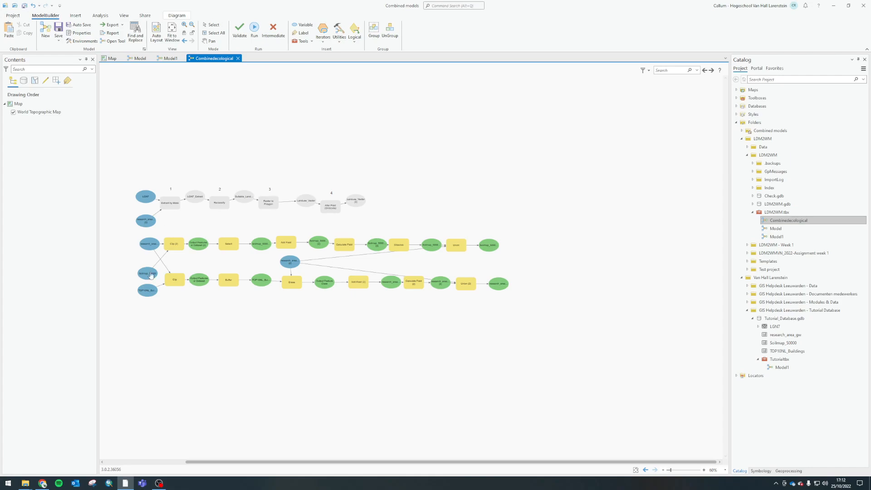
click(167, 58)
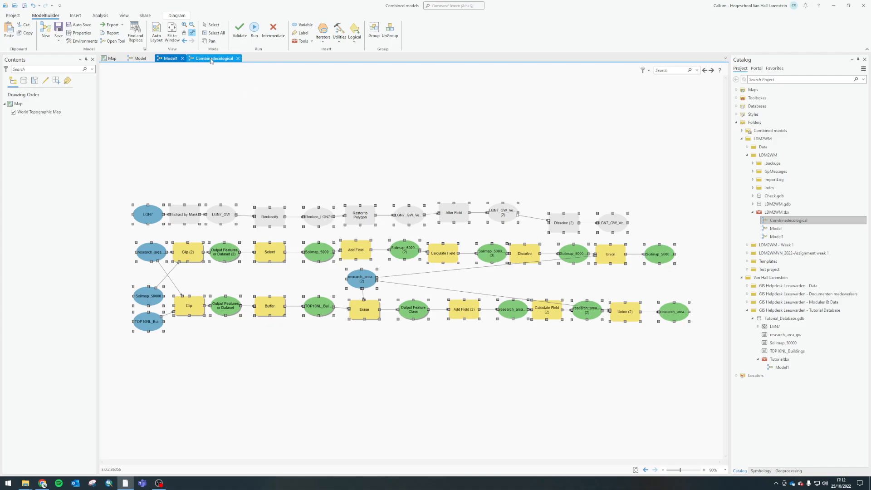
click(211, 59)
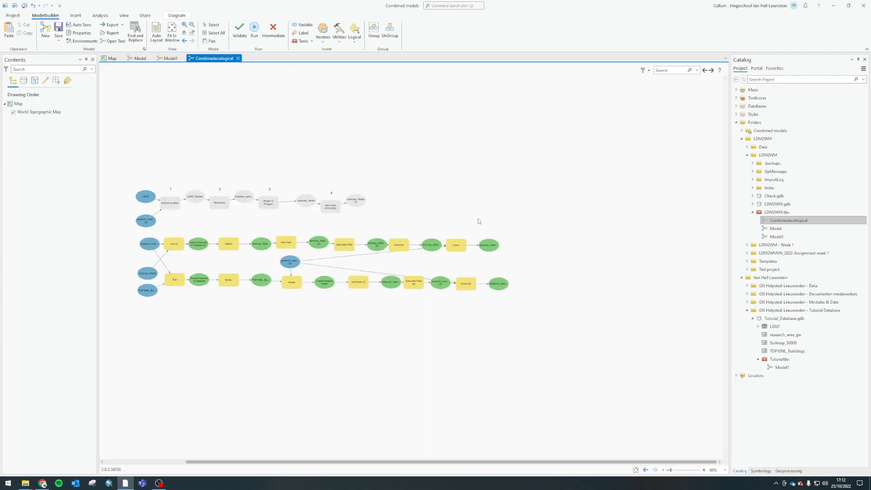
key(ctrl+v)
drag(358, 326, 270, 363)
key(Delete)
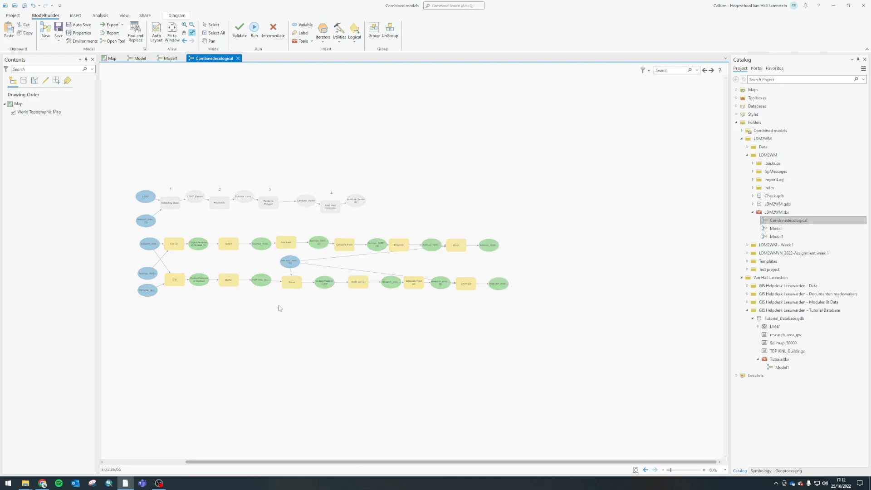
Run only the Extract by Mask process in the combined model, then set its progress window to close on completion and dismiss it
drag(140, 159, 474, 316)
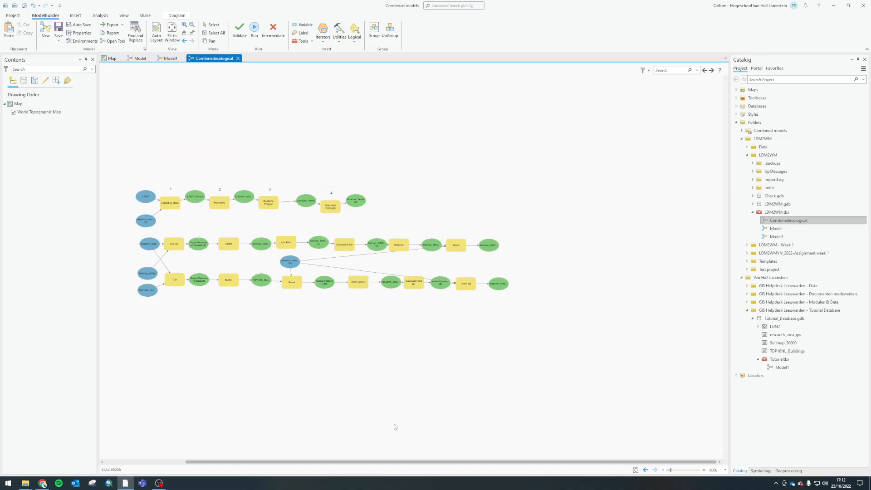
drag(379, 461, 322, 461)
scroll(268, 265, up, 3)
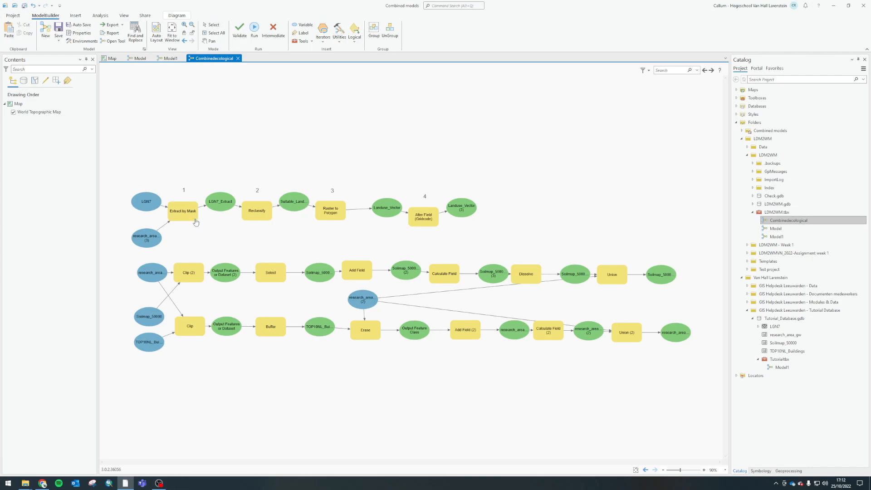
mouse_move(191, 209)
right_click(185, 223)
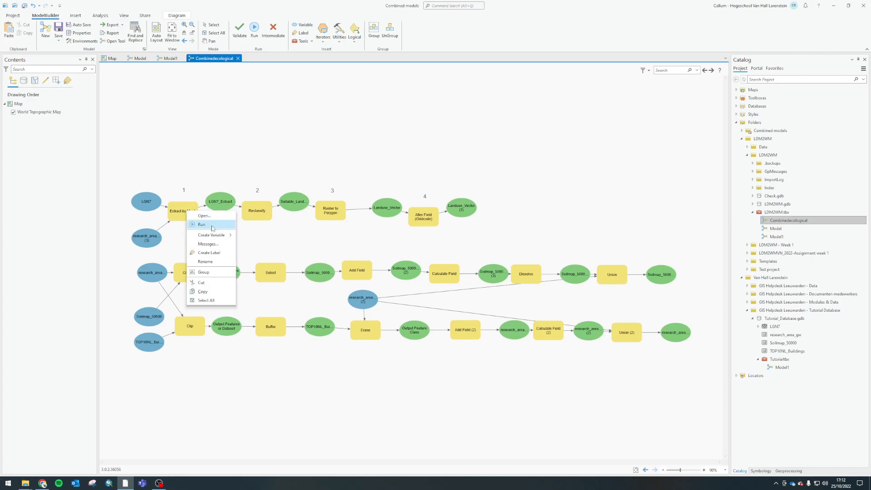
click(214, 226)
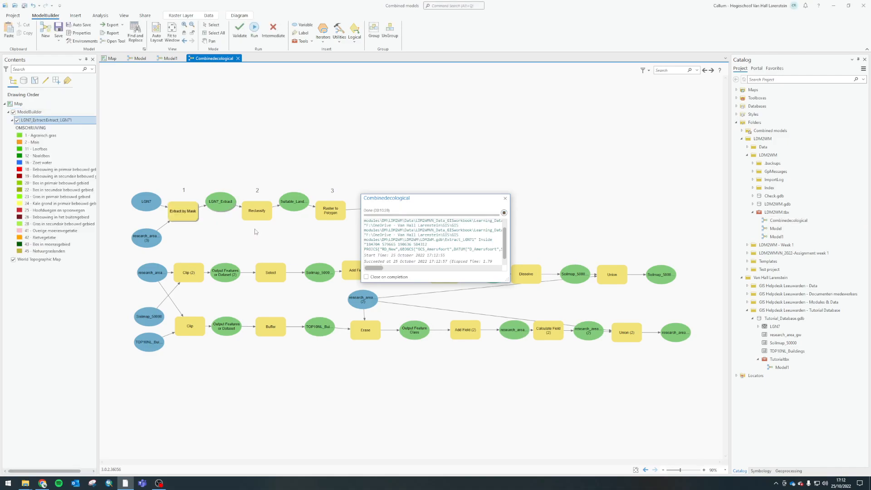
click(380, 278)
click(505, 198)
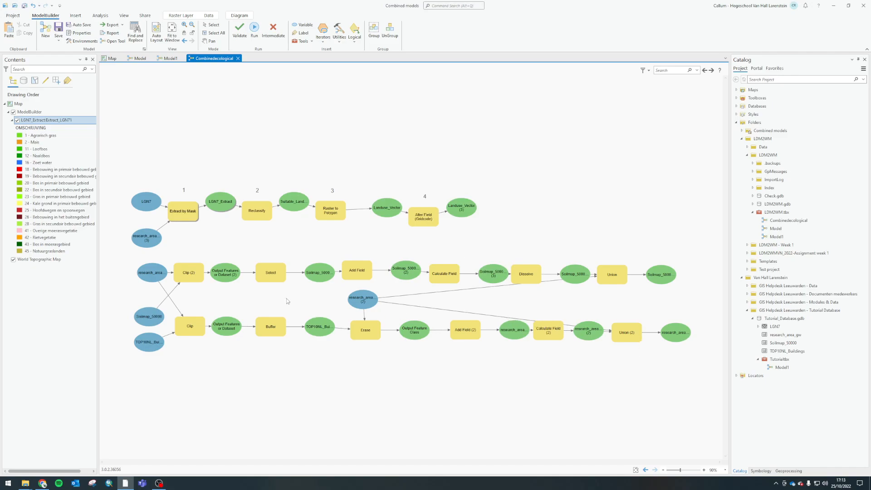
Expand the LDM2WM Data folder and LDM2WMVN_Data_GISworkbook down to the contents of Learning_Data.gdb
click(150, 244)
drag(189, 252, 707, 383)
click(753, 205)
click(753, 204)
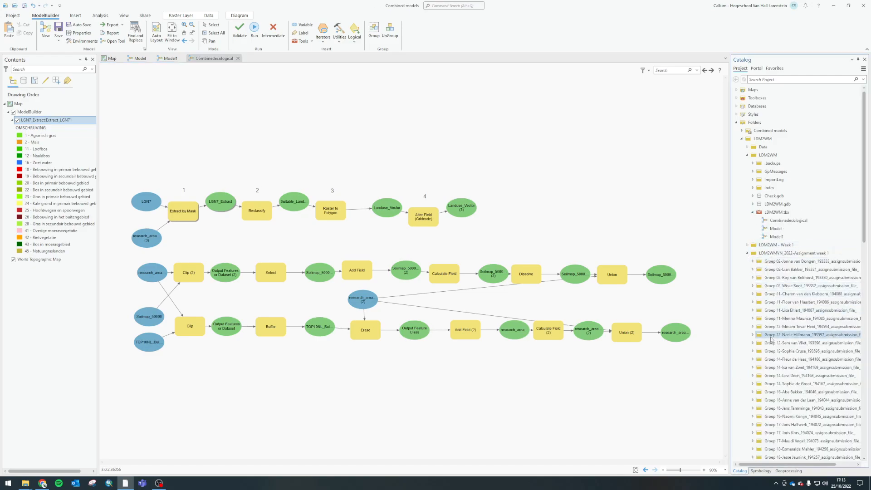
click(747, 254)
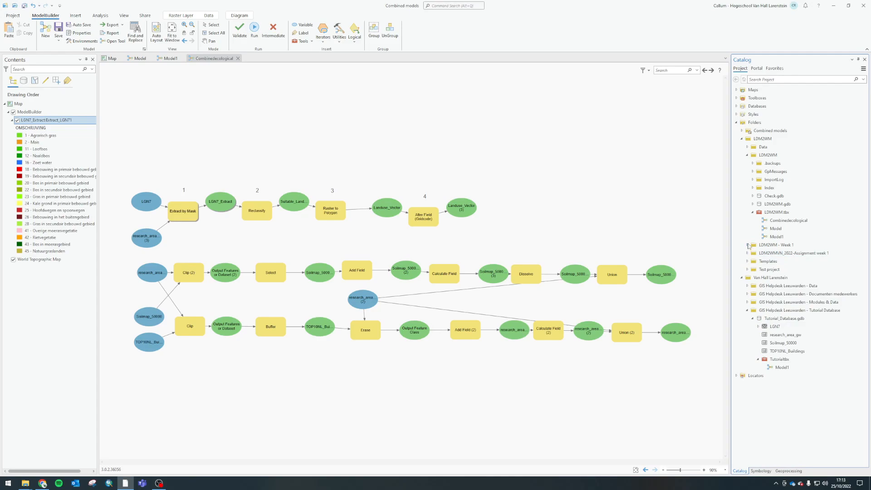
click(747, 146)
click(753, 164)
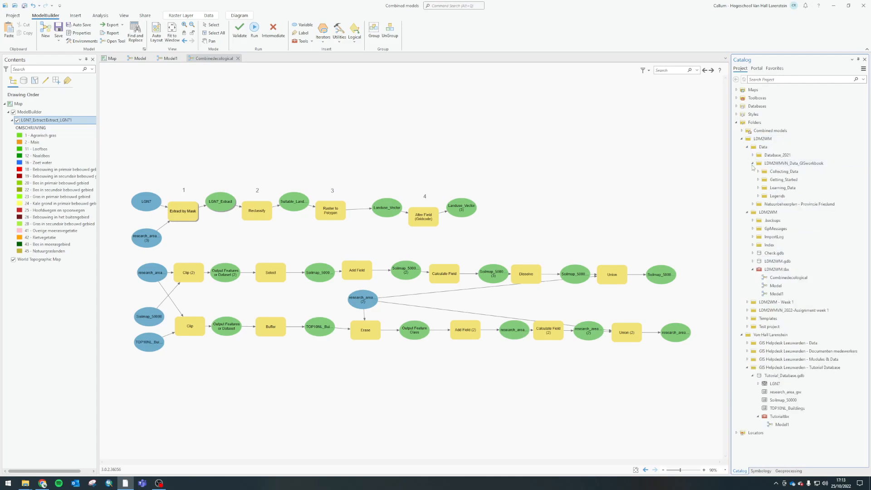
click(763, 196)
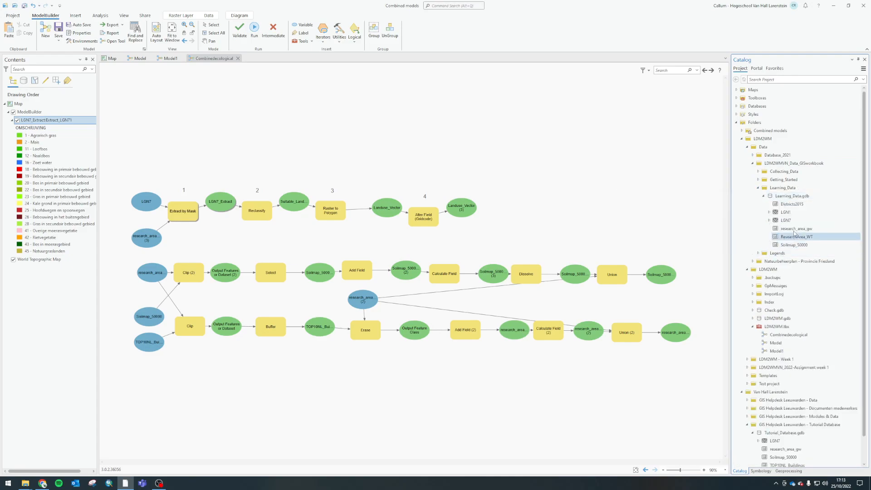
Select the research_area input of Clip (2) and copy the path of the research_area_gw feature class in Learning_Data.gdb
click(790, 229)
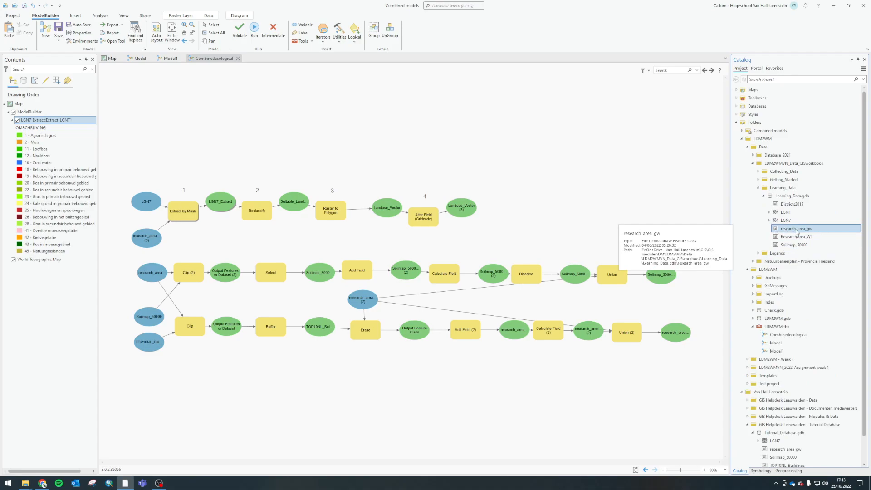
click(152, 275)
click(785, 229)
right_click(791, 230)
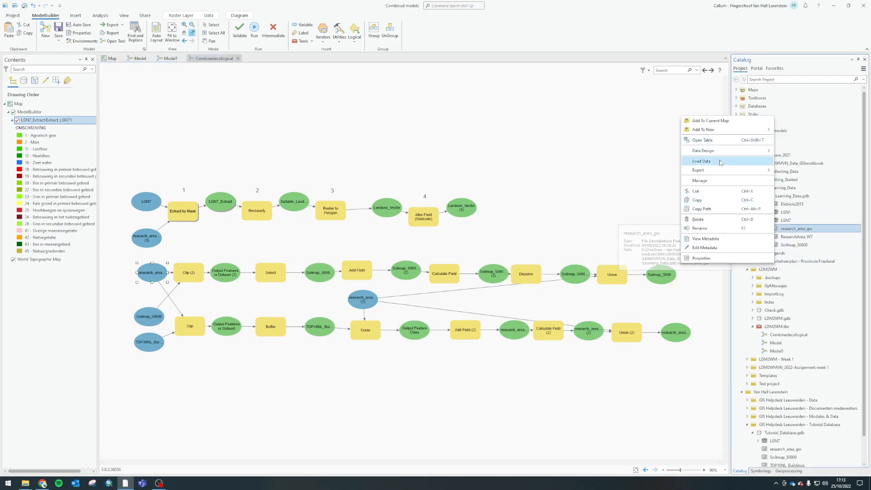
click(696, 209)
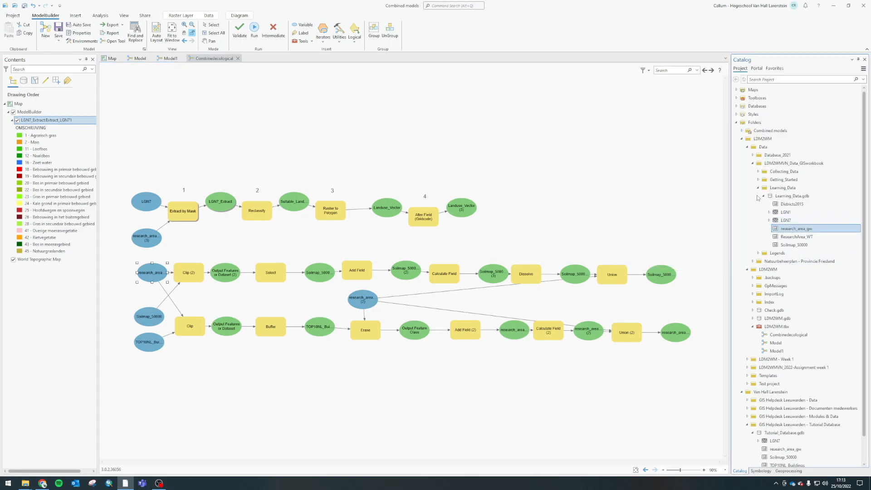
Expand the Getting_Started folder and delete the research_area_gw feature class from Learning_Data.gdb
click(758, 180)
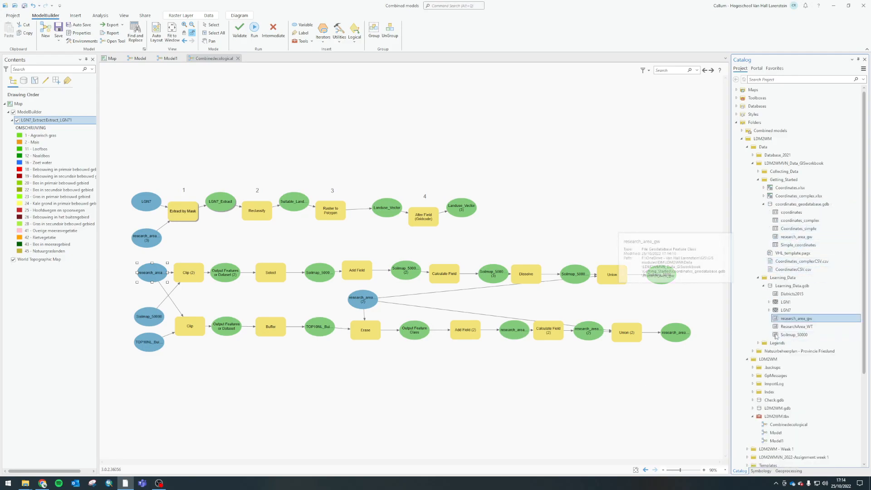
right_click(792, 236)
click(792, 308)
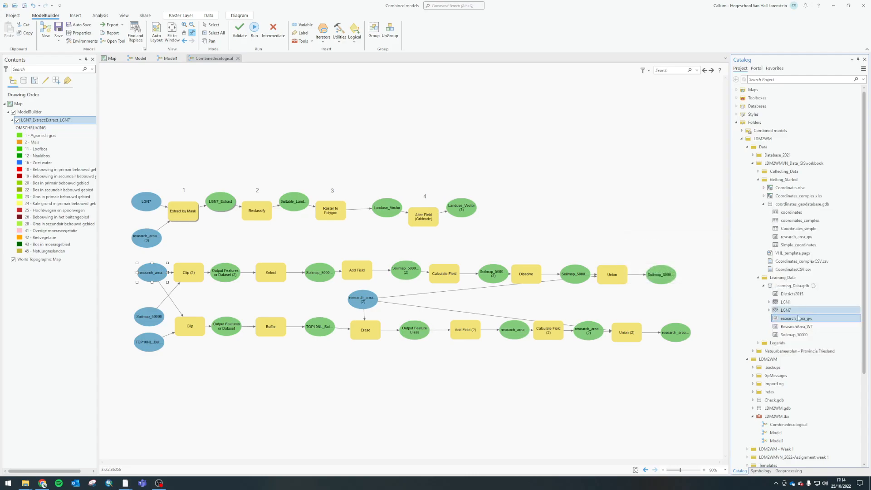
click(457, 253)
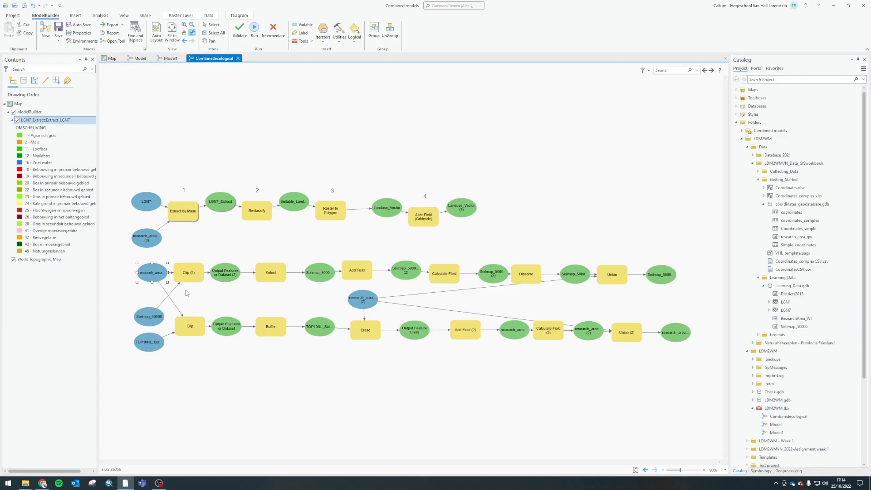
Open the Clip (2) parameters, read the error on its Clip Features input, and close the dialog
right_click(198, 272)
click(204, 272)
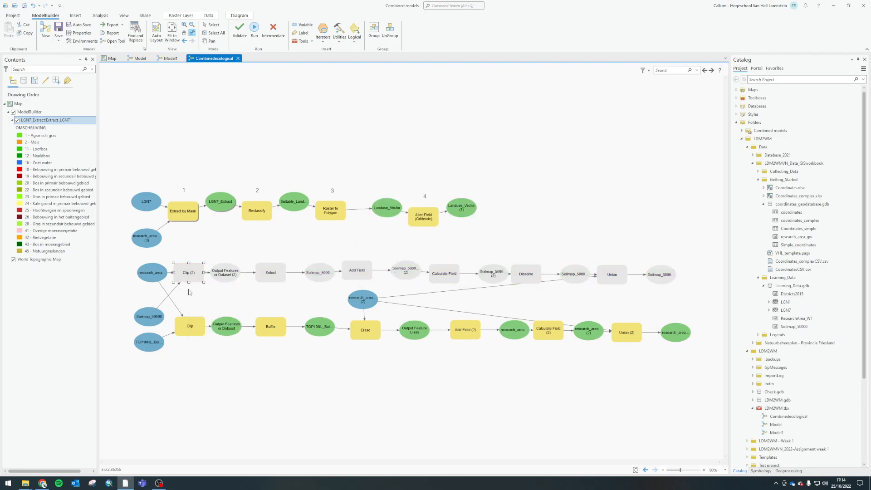
click(275, 383)
double_click(188, 275)
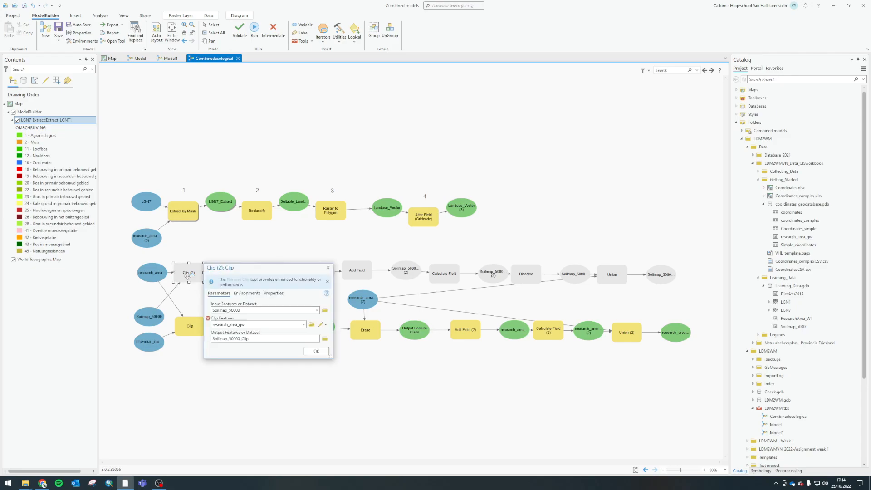
drag(273, 270, 496, 142)
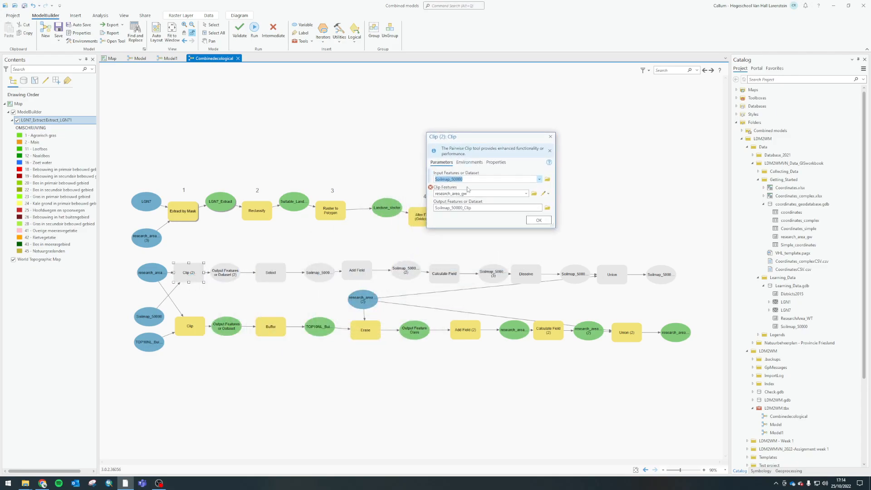
mouse_move(431, 188)
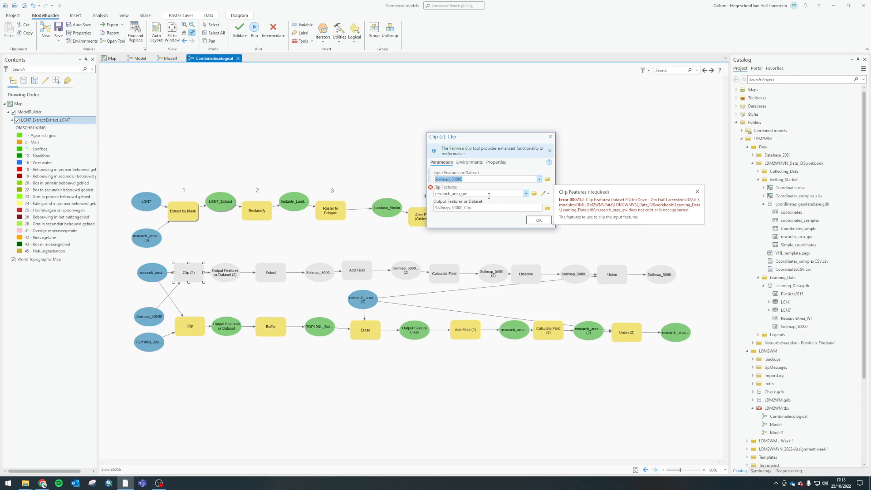
click(550, 137)
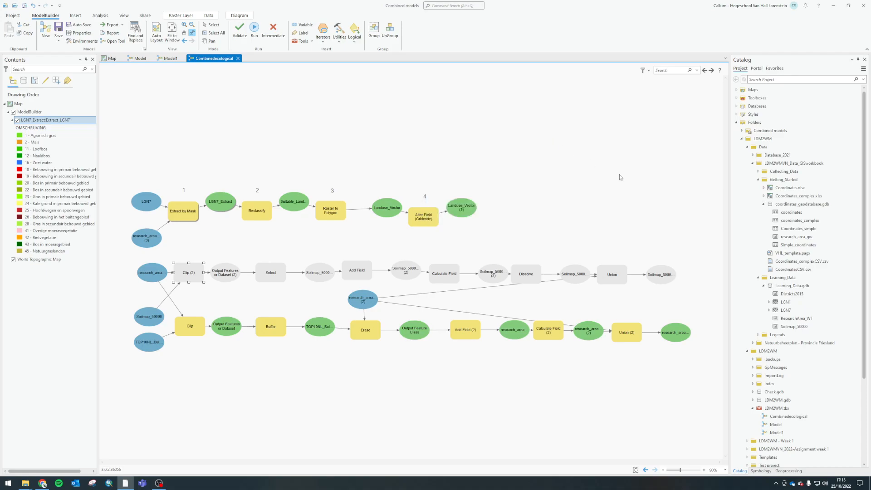
Point the research_area_gw input of Clip (2) to research_area_gw in the Getting_Started folder's coordinates_geodatabase.gdb
double_click(153, 276)
drag(214, 271, 481, 149)
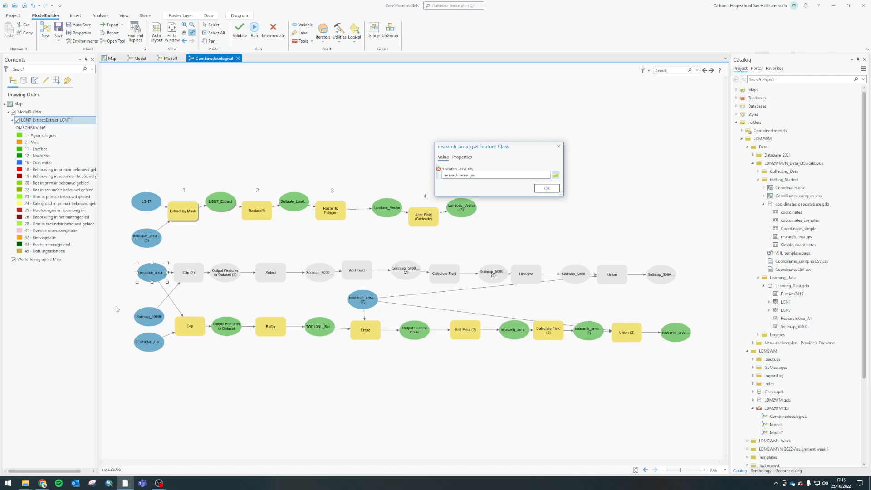
click(556, 176)
drag(331, 122, 463, 140)
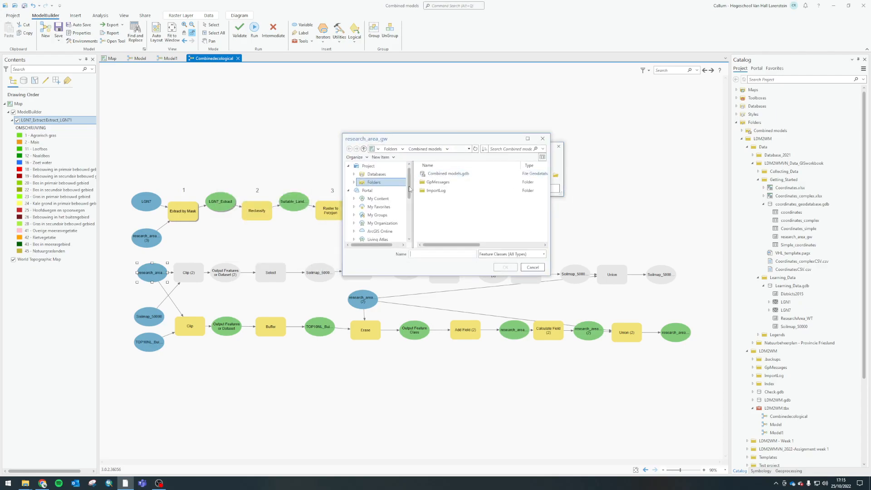
click(354, 182)
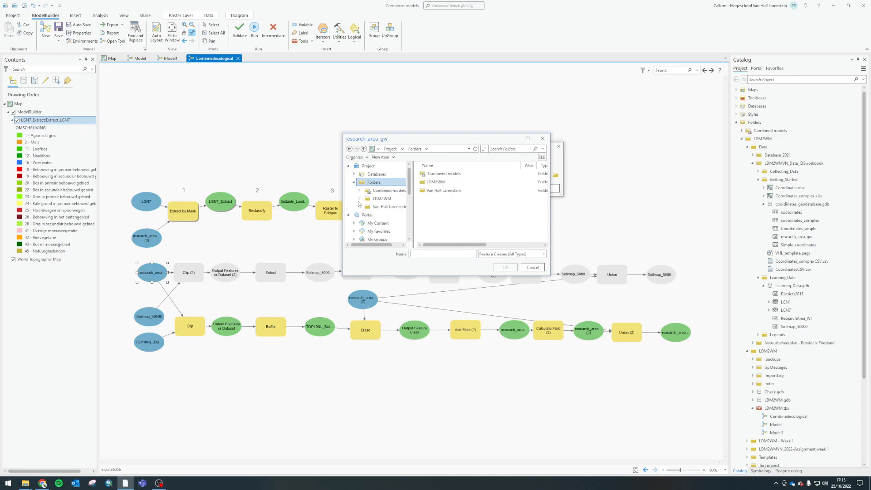
click(360, 199)
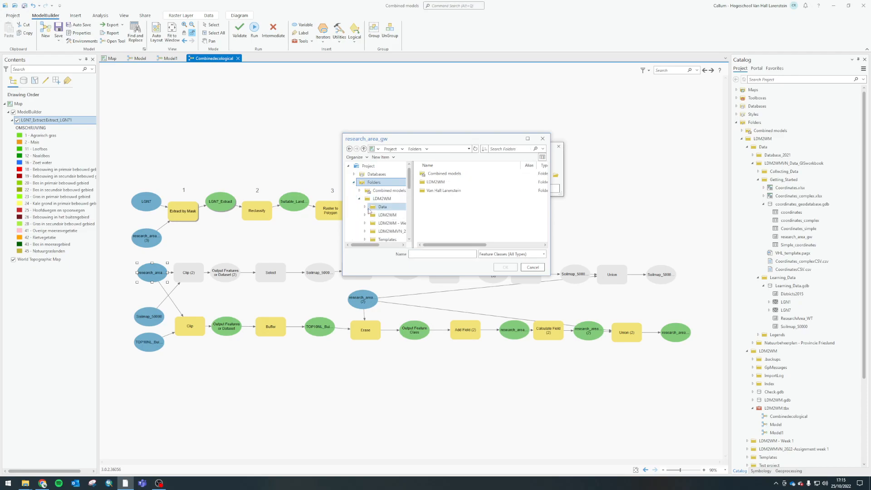
click(378, 207)
double_click(450, 182)
double_click(438, 182)
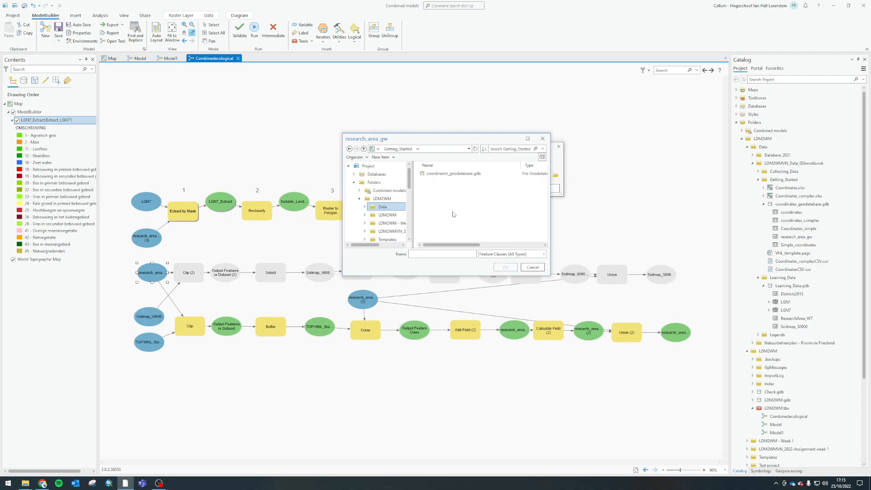
double_click(449, 174)
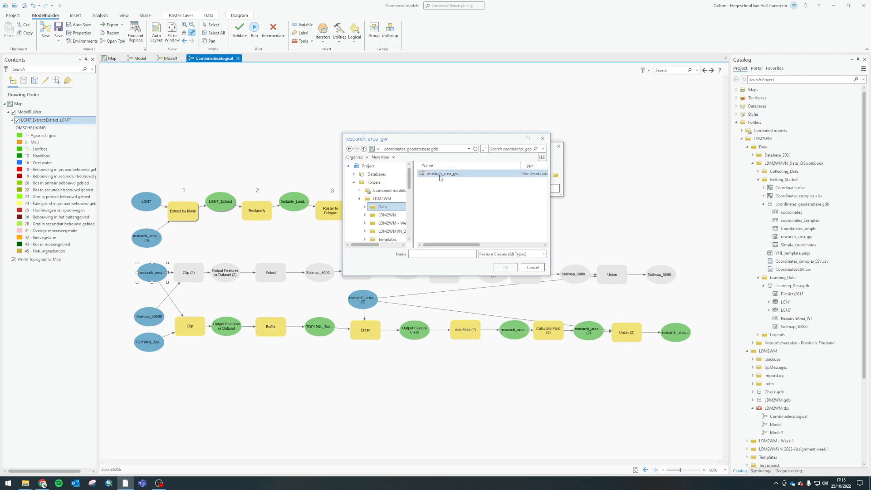
click(505, 268)
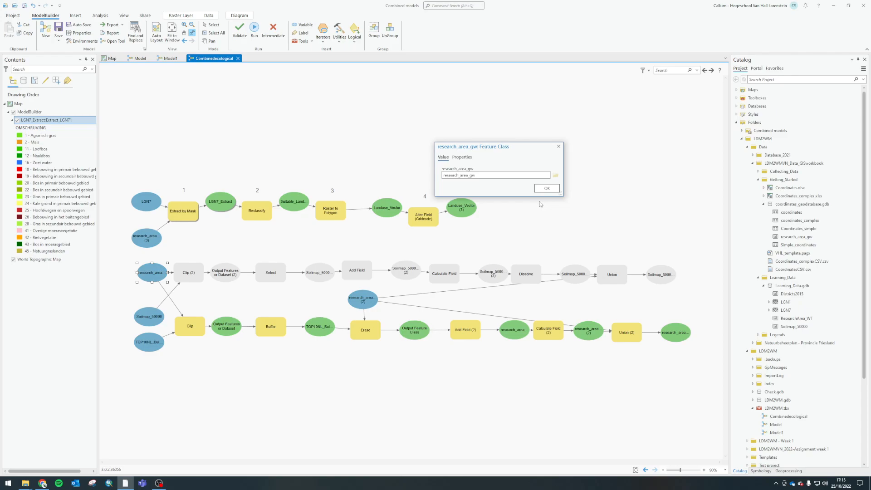
click(546, 189)
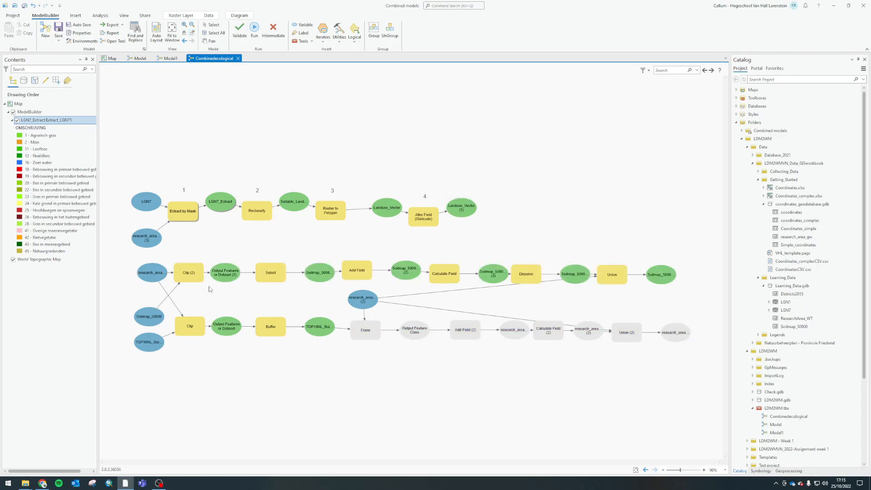
Point the research_area_gw (2) input of the Erase process to research_area_gw in coordinates_geodatabase.gdb
click(363, 300)
double_click(360, 298)
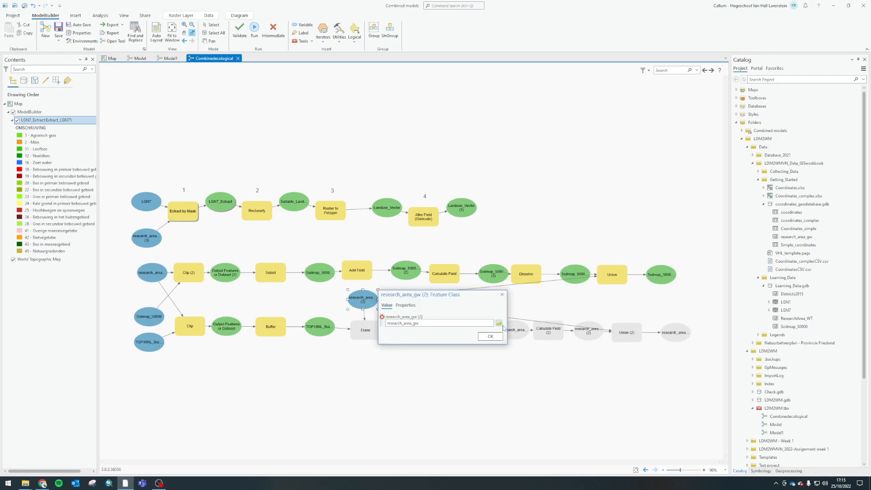
click(498, 323)
click(441, 174)
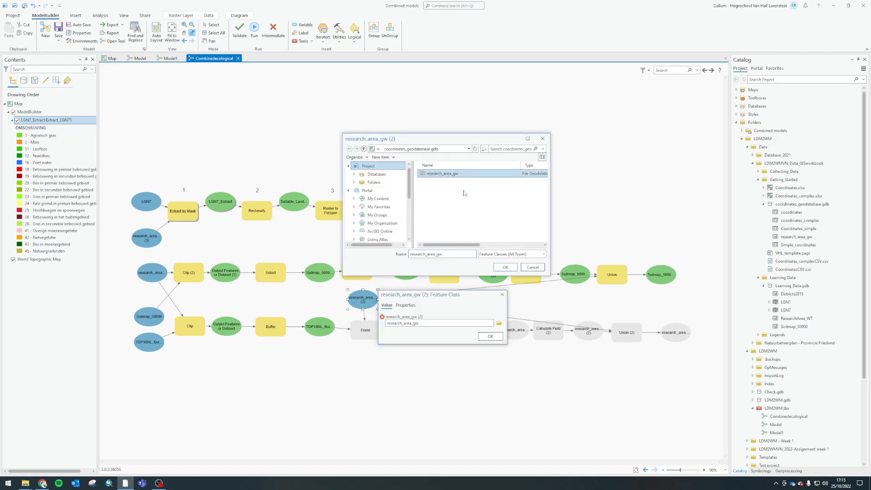
click(503, 268)
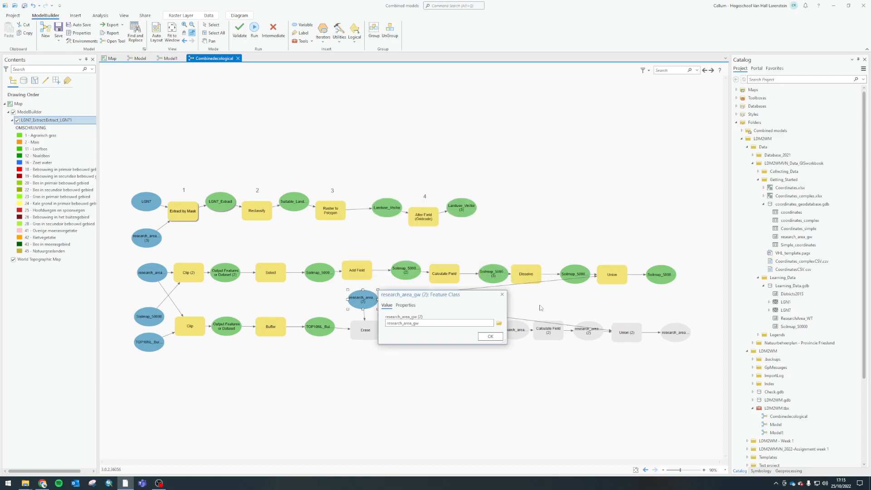
click(490, 336)
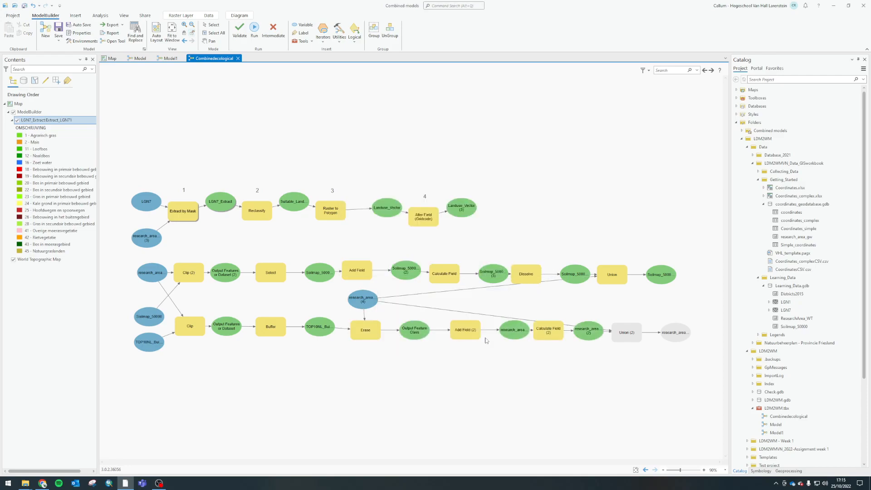
Check the Union (2) inputs, then run the buildings chain through Calculate Field (2) and Union (2)
double_click(617, 336)
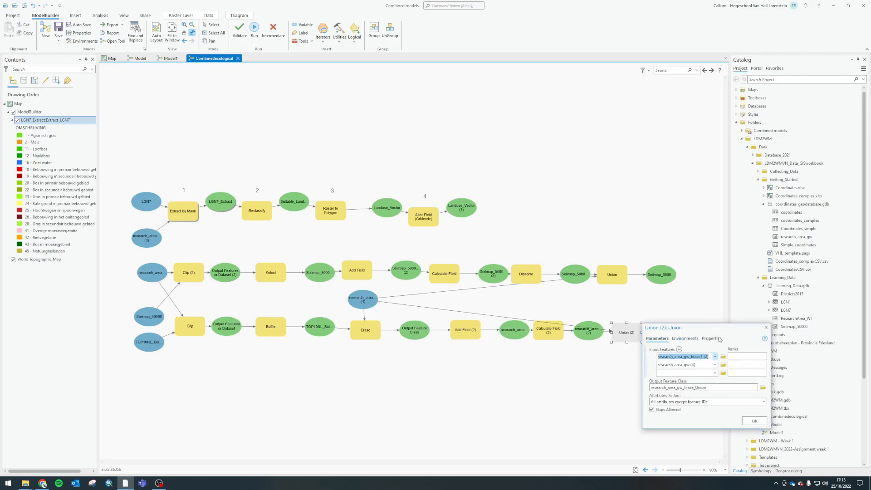
click(766, 327)
right_click(637, 332)
click(630, 348)
right_click(549, 332)
click(561, 344)
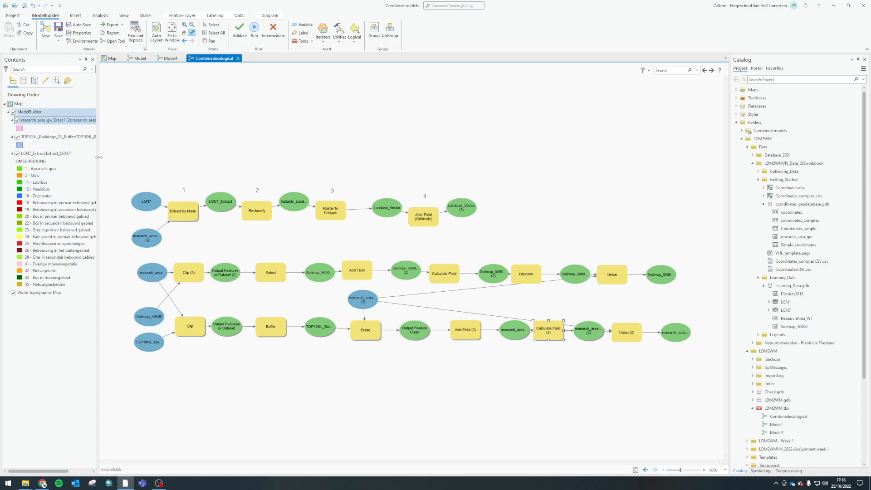
right_click(632, 340)
click(640, 344)
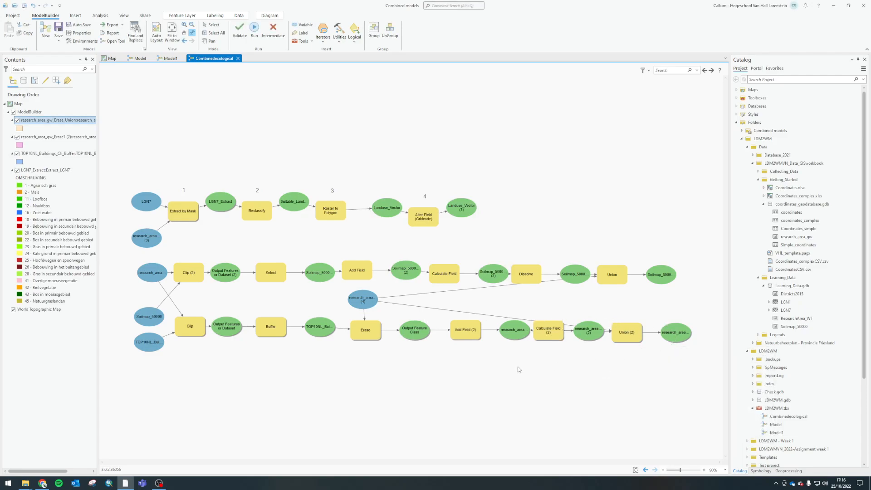
Run the land use chain through its final Alter Field (Gridcode) process
right_click(418, 222)
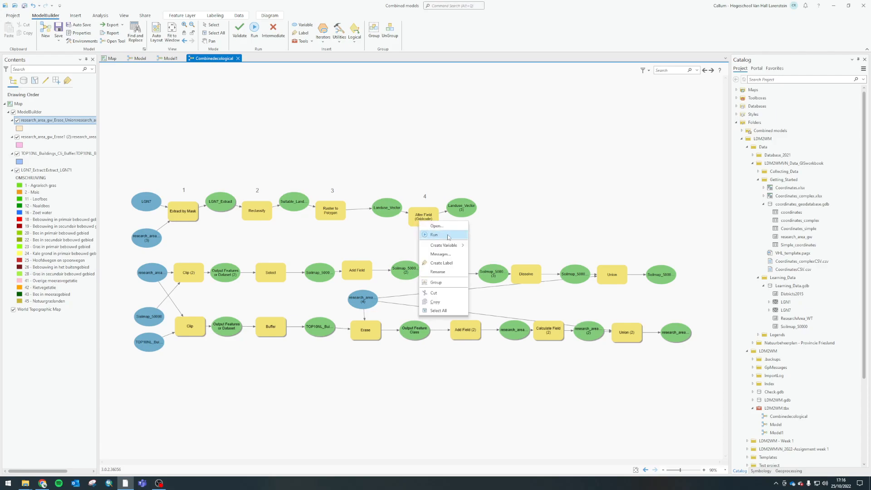
click(425, 226)
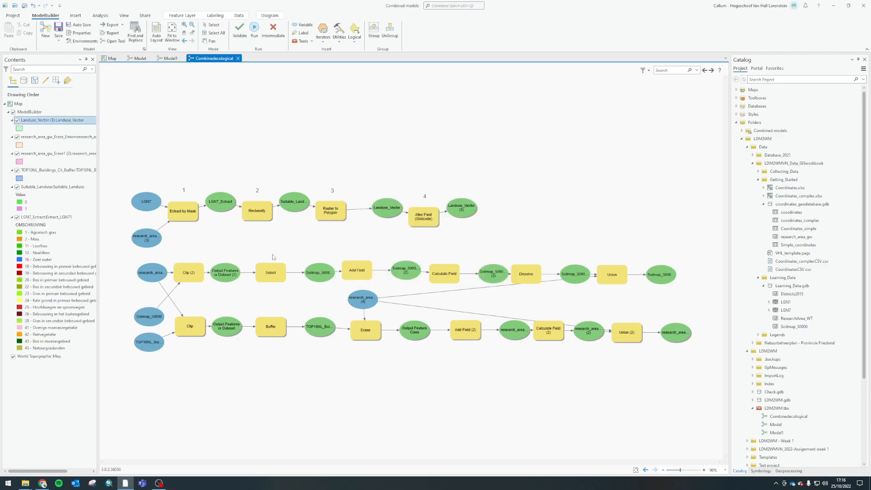
drag(168, 175, 220, 133)
Collapse the LDM2WMVN_Data_GISworkbook folder and locate Tutorial_Database.gdb in the GIS Helpdesk Leeuwarden - Tutorial Database folder
click(753, 163)
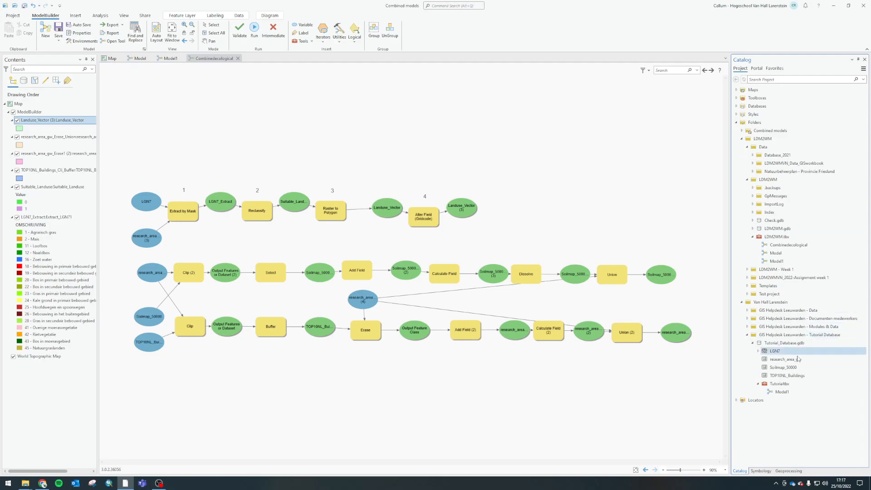
click(790, 343)
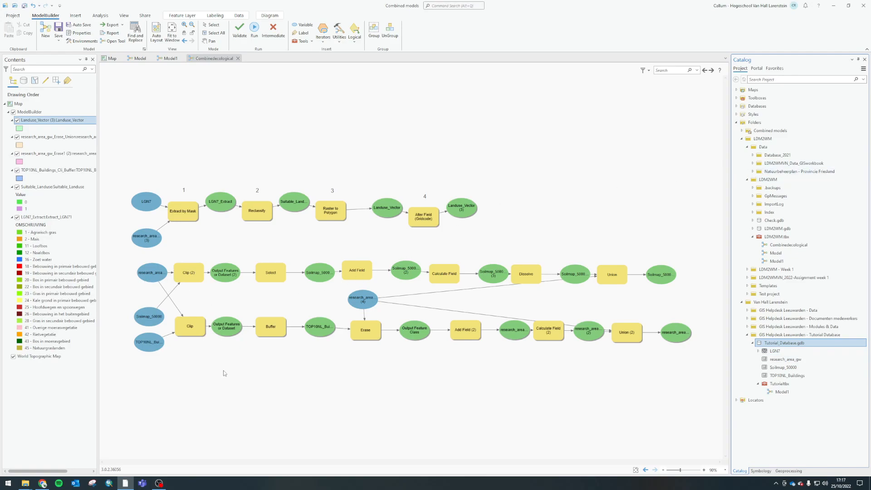
click(149, 233)
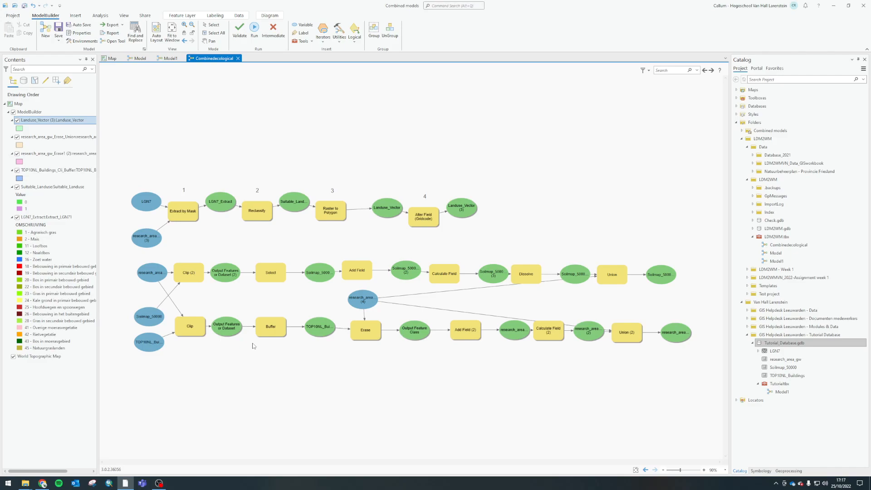
scroll(466, 304, down, 1)
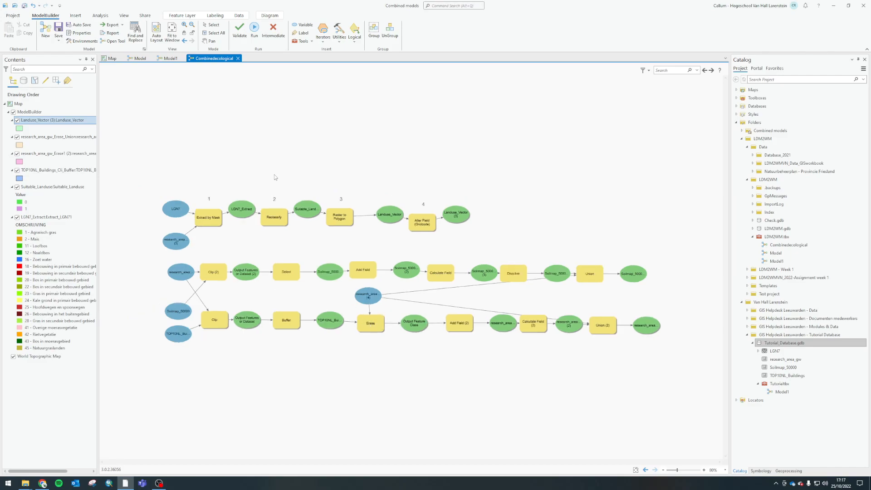
drag(146, 177, 511, 258)
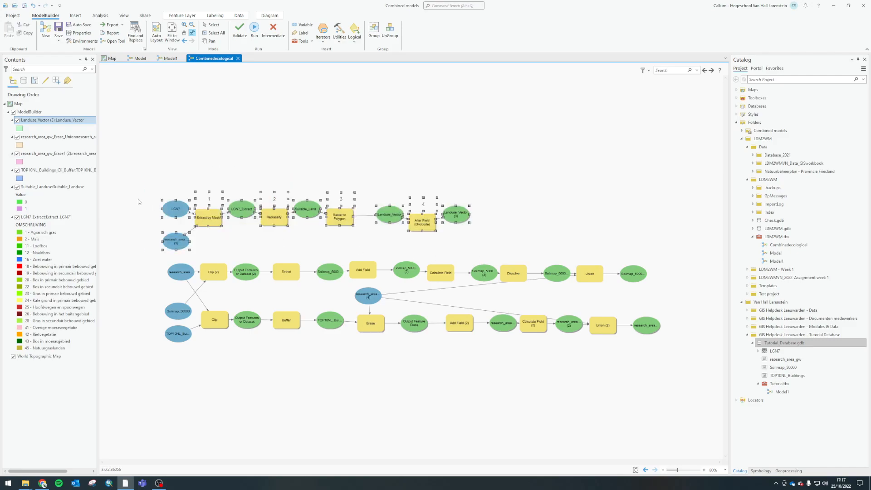
click(447, 250)
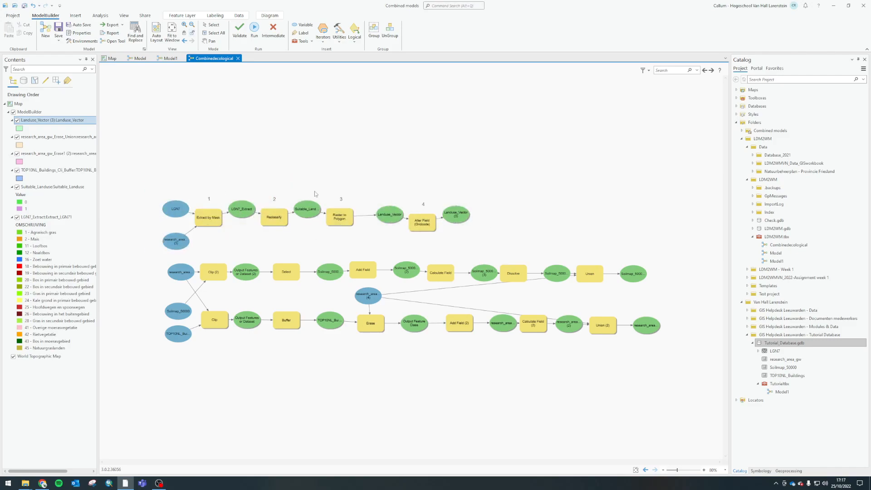
drag(154, 270, 703, 378)
click(695, 378)
Clear the old geoprocessing search term and run the Union process at the end of the soil chain
click(773, 472)
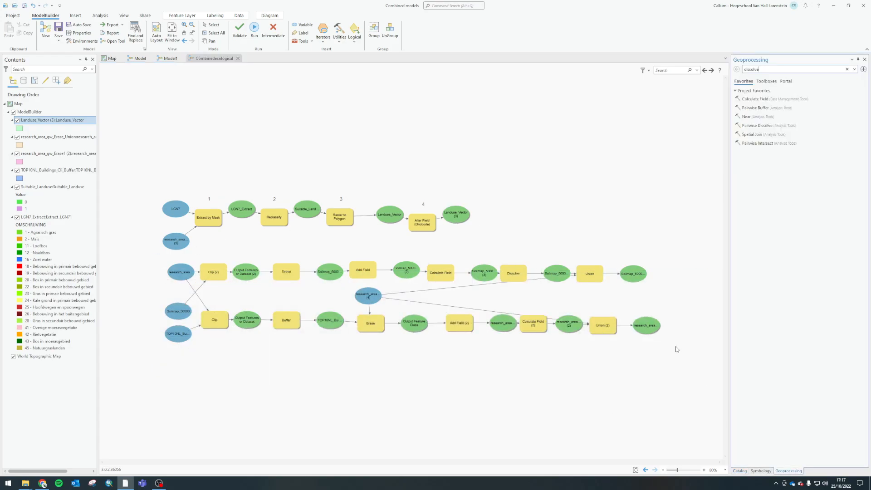
key(ctrl+a)
key(BackSpace)
click(588, 278)
right_click(588, 278)
click(603, 294)
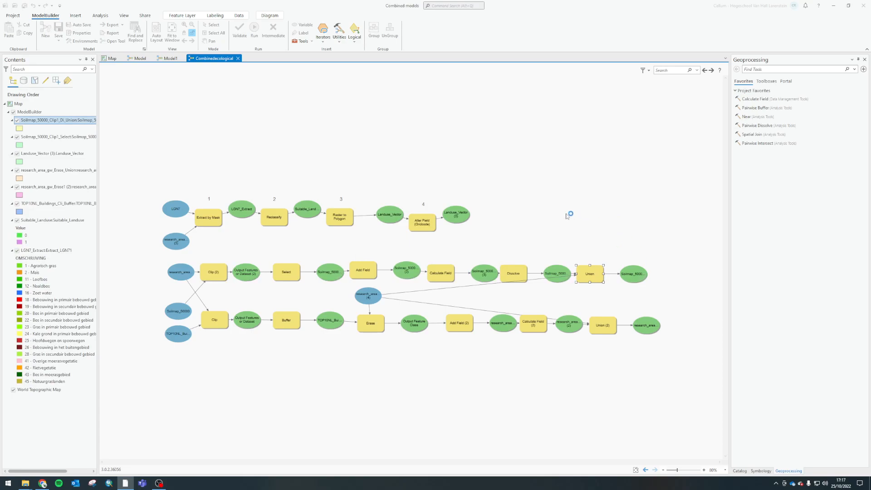
Search the geoprocessing tools for "union" and add the Union analysis tool to the model beyond the chain ends
click(769, 70)
text(union)
drag(732, 122, 656, 245)
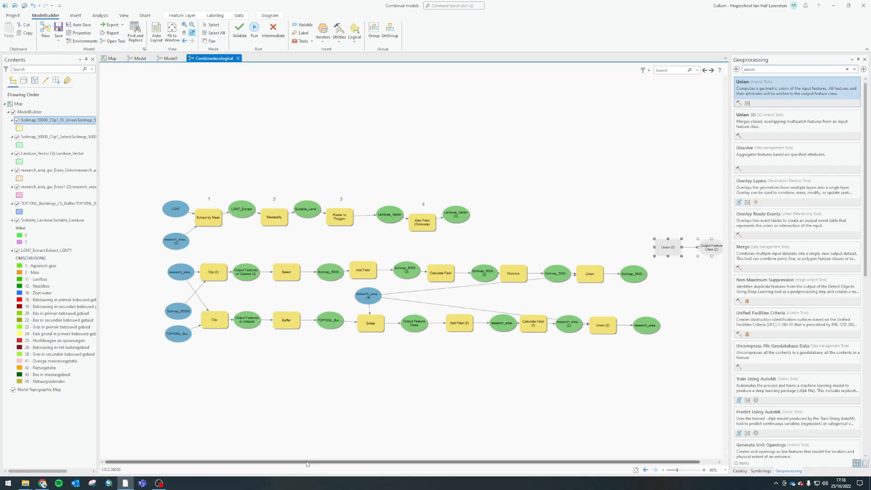
Connect the final land use, soil and buildings outputs to the new Union as input features and open its parameters
drag(306, 464, 324, 464)
drag(431, 220, 672, 249)
click(678, 257)
click(682, 254)
drag(651, 330, 520, 105)
click(679, 255)
double_click(664, 249)
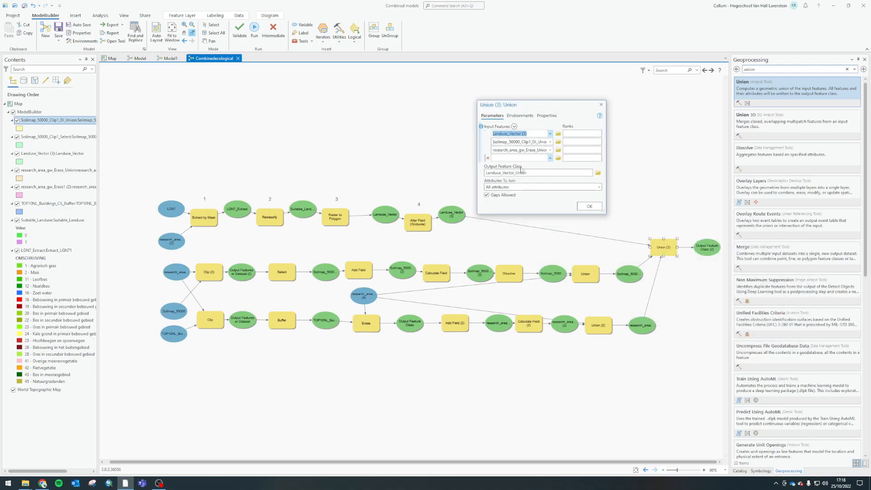
Name the final Union's output feature class Stakeholder_combined, keep All attributes as the attributes to join, and accept the parameters
click(540, 174)
double_click(552, 173)
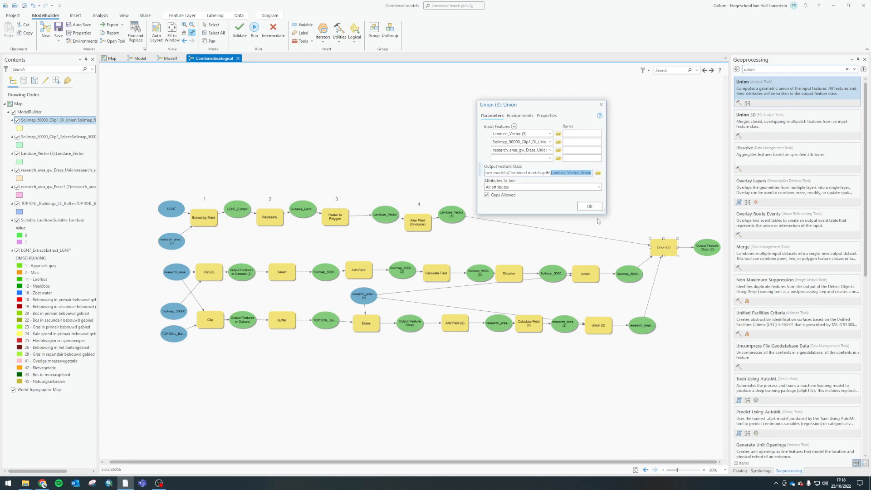
text(StakeholdeR_d)
key(BackSpace)
key(BackSpace)
key(BackSpace)
text(rc)
key(BackSpace)
text(_combined)
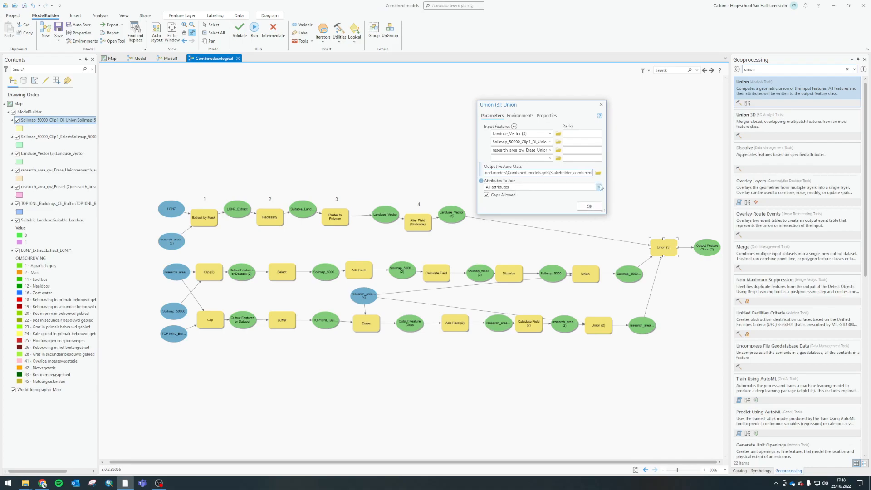
click(504, 187)
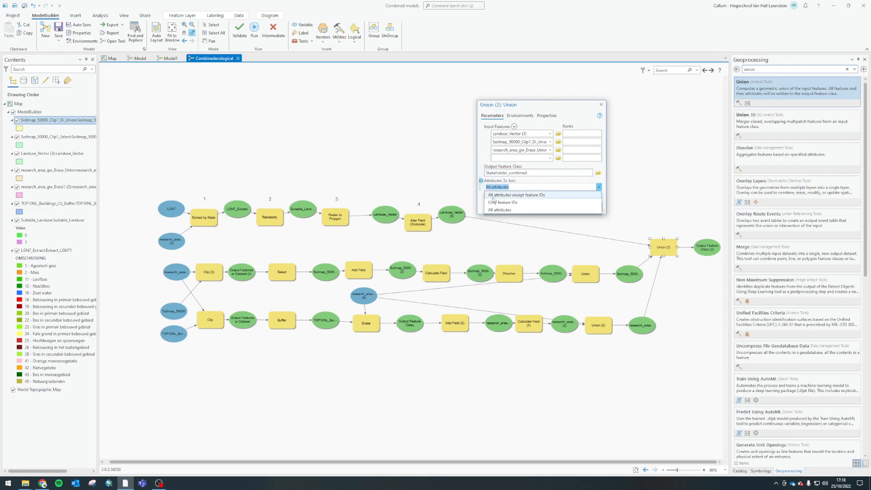
click(527, 209)
click(590, 207)
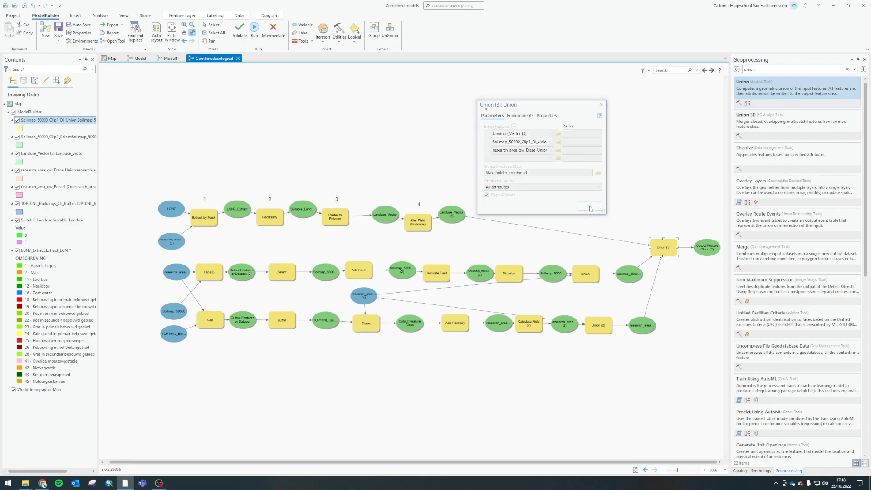
Run the final Union and add its Stakeholder_combined output to the display
right_click(657, 243)
click(665, 255)
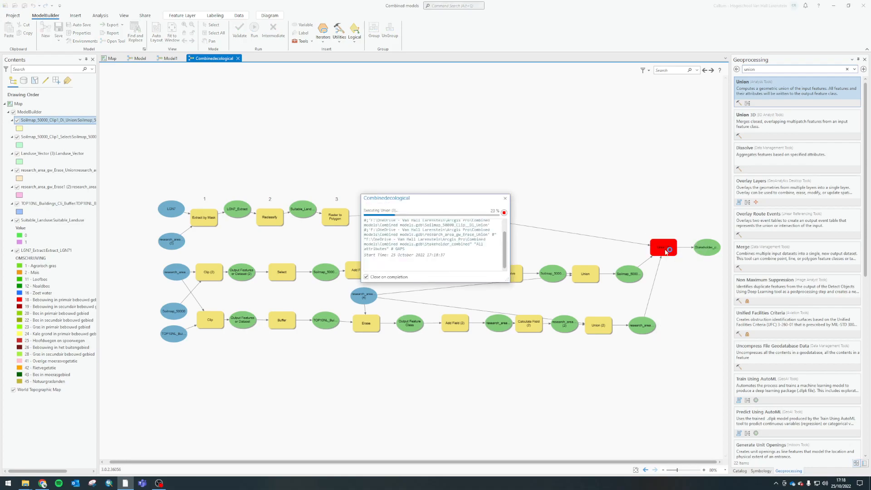
right_click(718, 252)
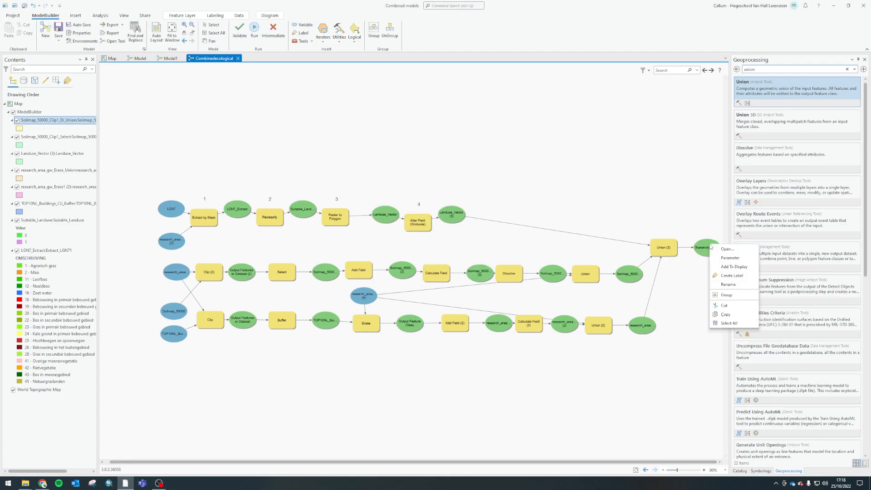
click(728, 267)
Open the Stakeholder_combined attribute table and examine its feature ID and suitability columns
right_click(31, 122)
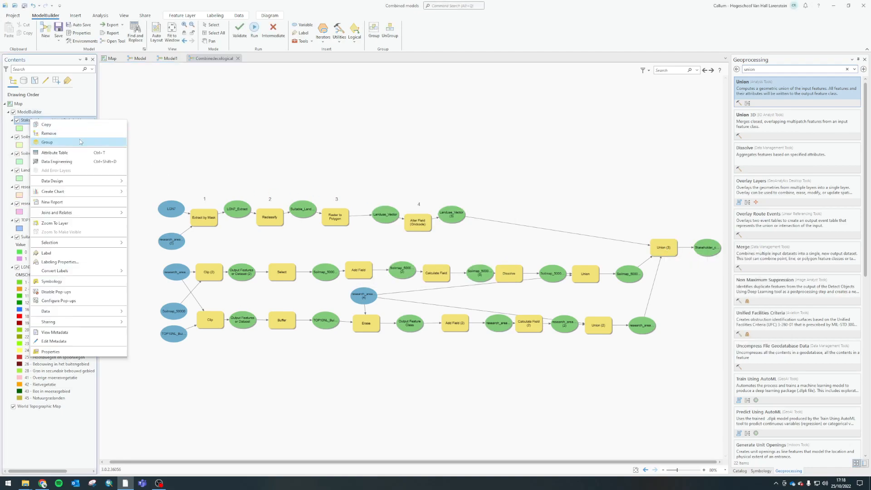
click(57, 154)
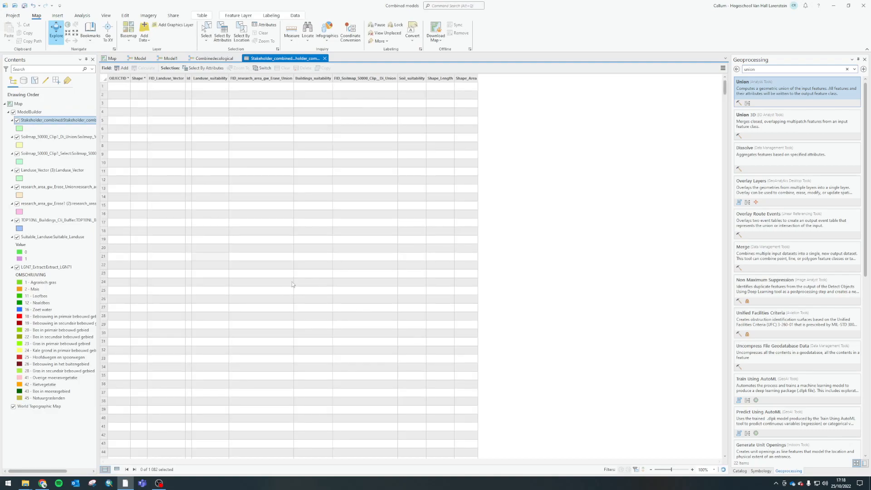
click(214, 78)
click(254, 79)
click(309, 79)
click(368, 80)
click(411, 79)
click(213, 79)
click(250, 79)
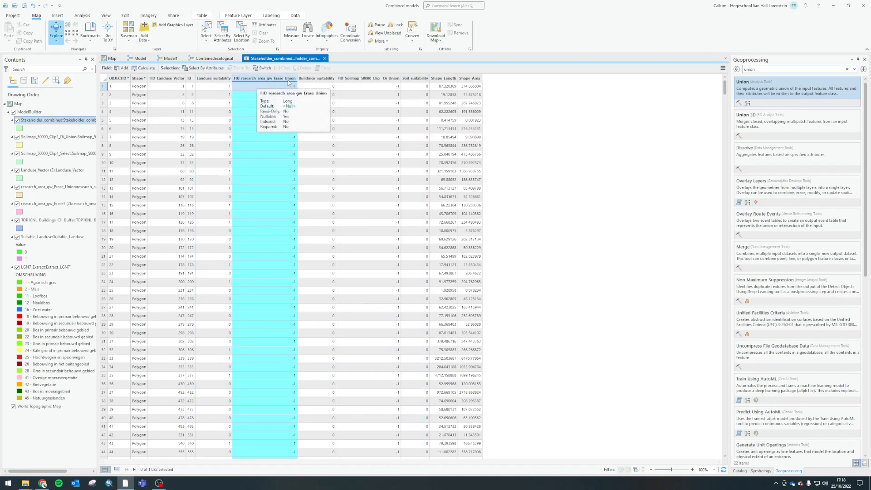
click(361, 79)
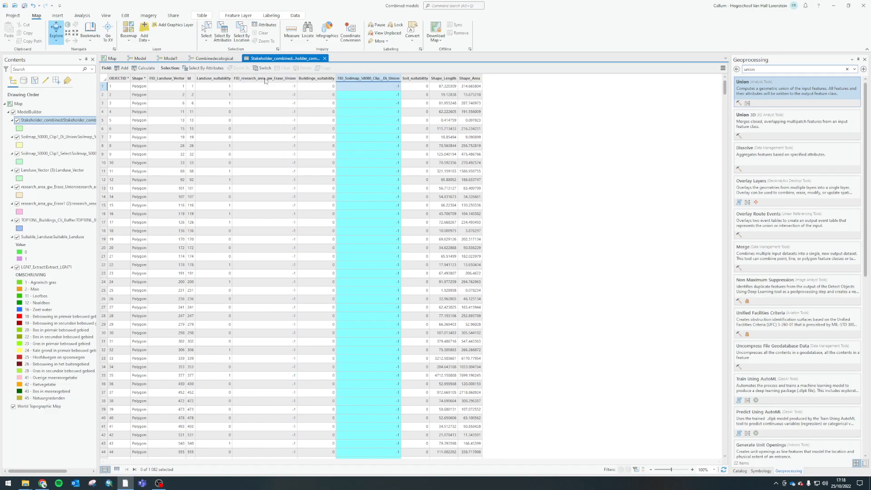
click(265, 80)
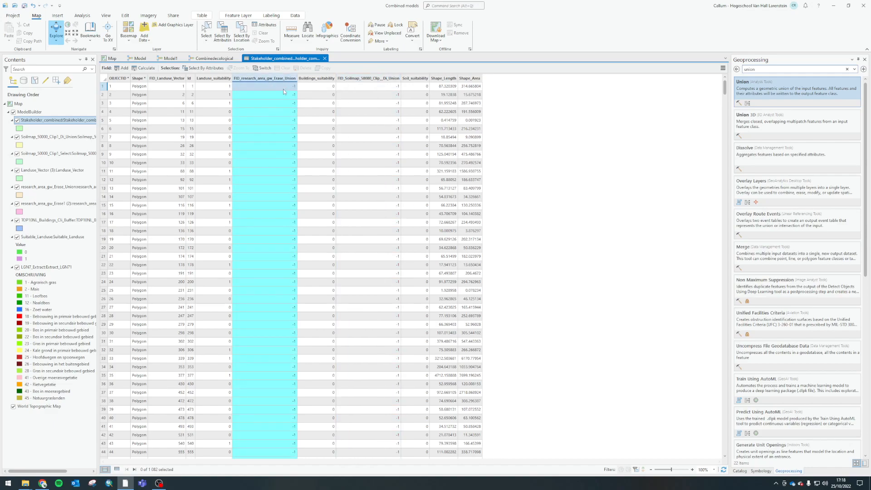
click(166, 78)
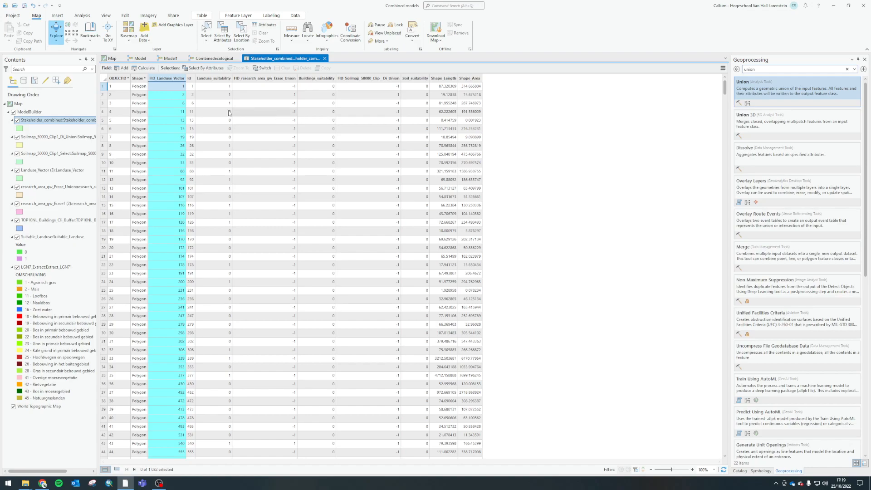
click(230, 79)
click(276, 79)
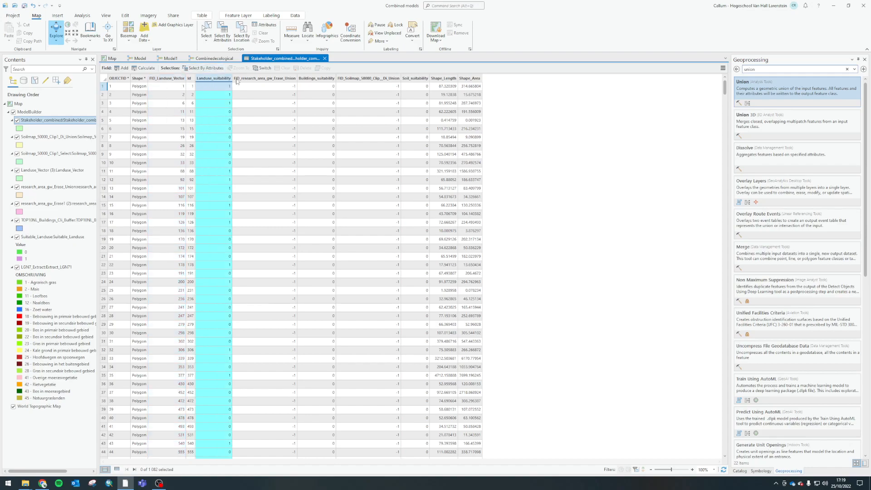
click(321, 86)
click(354, 79)
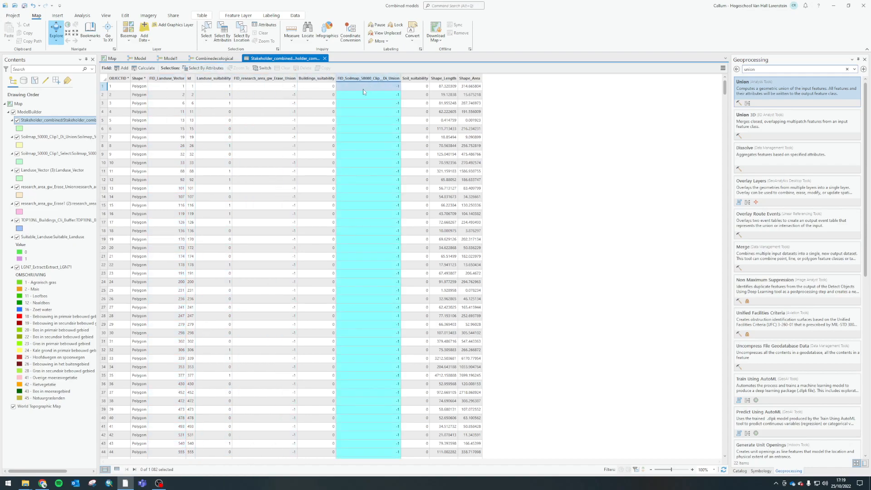
Change the final Union's attributes to join to All attributes except feature IDs and run it again
click(213, 58)
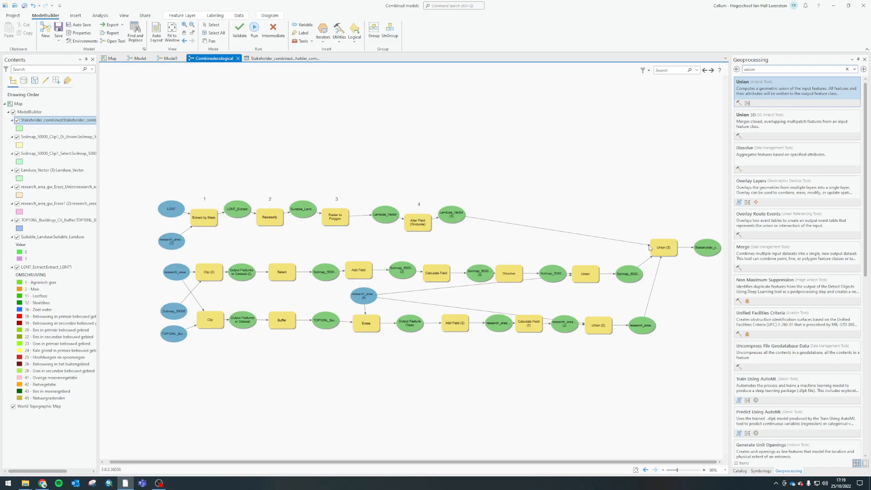
double_click(663, 248)
drag(699, 232, 433, 110)
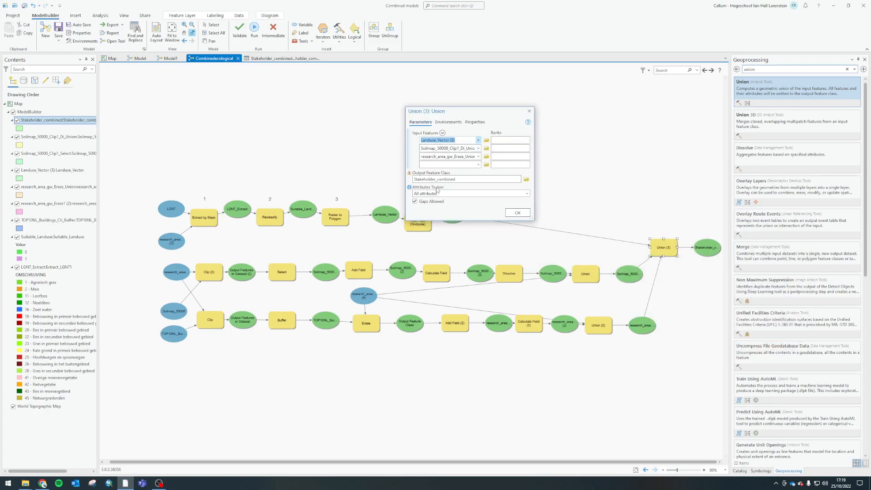
click(449, 193)
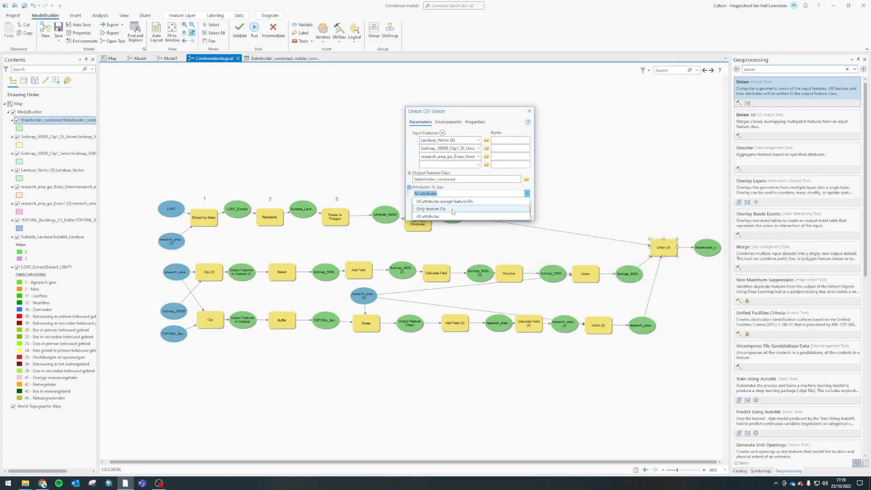
click(431, 201)
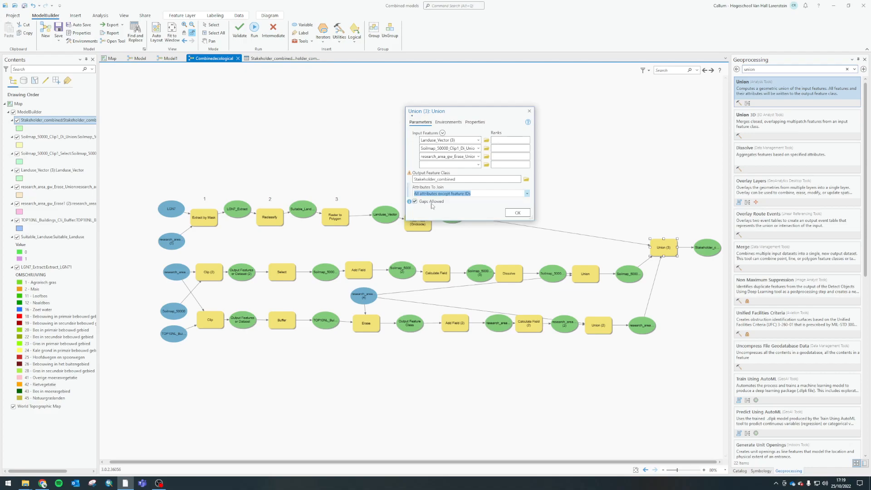
click(513, 213)
right_click(661, 248)
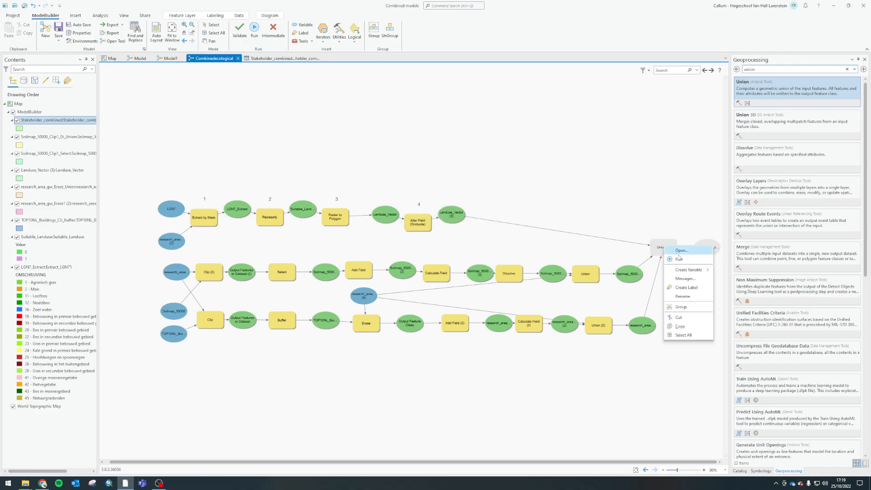
click(676, 260)
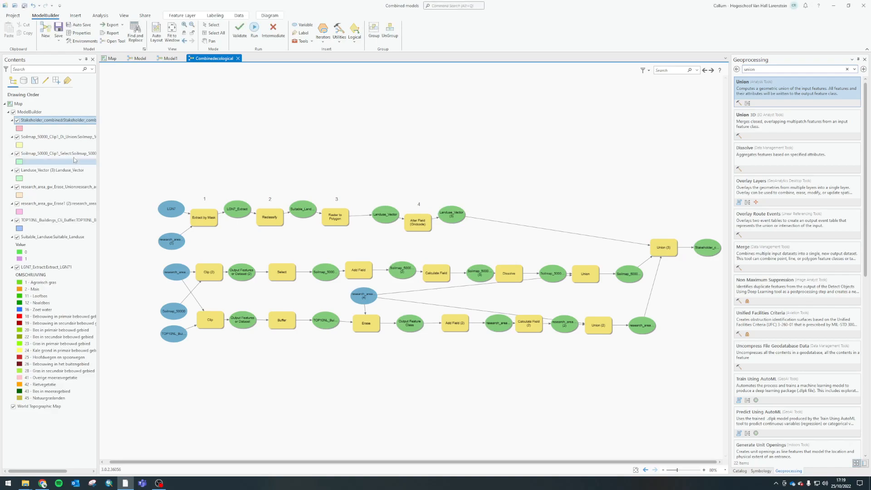
Open the regenerated Stakeholder_combined attribute table and check the land use, buildings and soil suitability columns
right_click(39, 121)
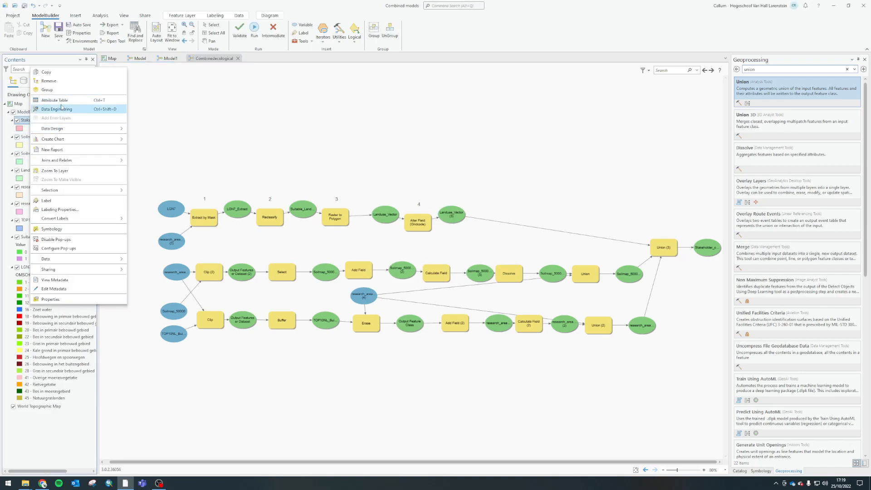
click(61, 102)
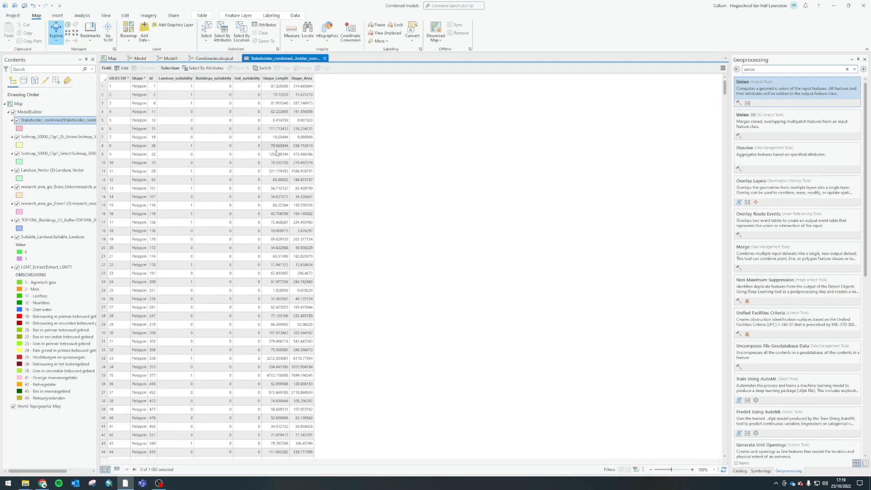
click(176, 78)
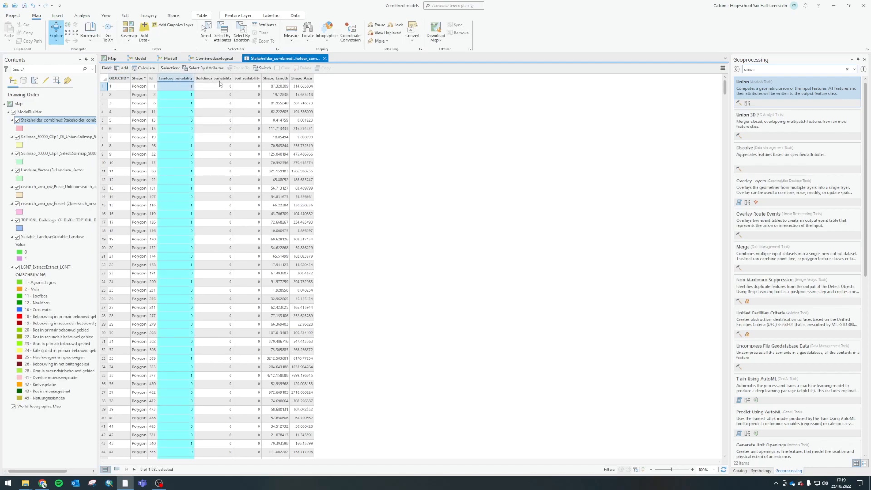
click(214, 78)
click(256, 79)
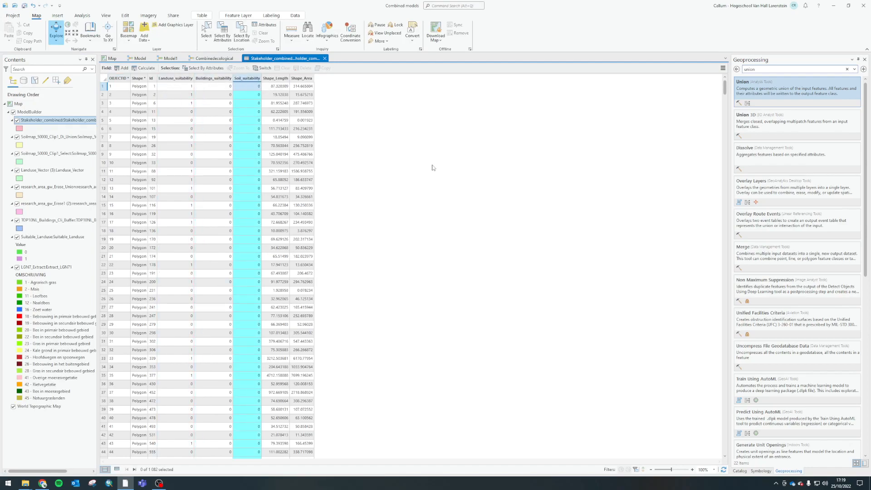
Return to the Combinedecological model, search the geoprocessing tools for "add field" and add the Add Field tool above the final Union
click(207, 59)
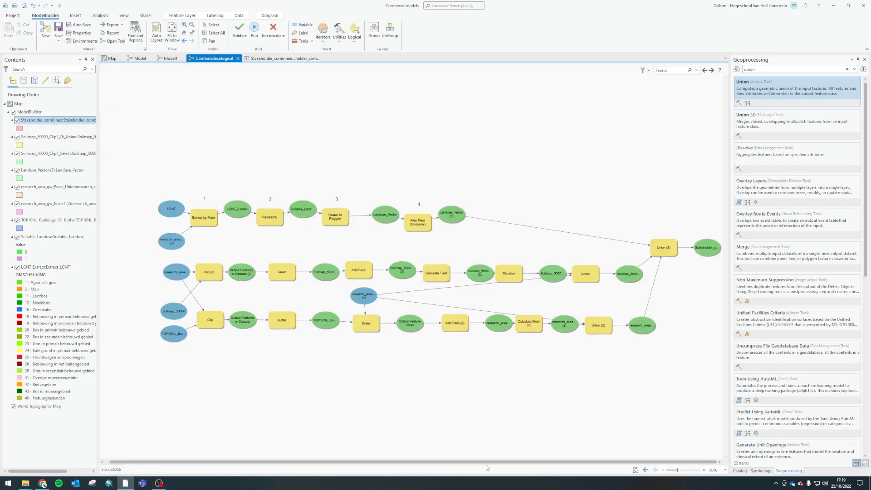
click(762, 471)
click(789, 471)
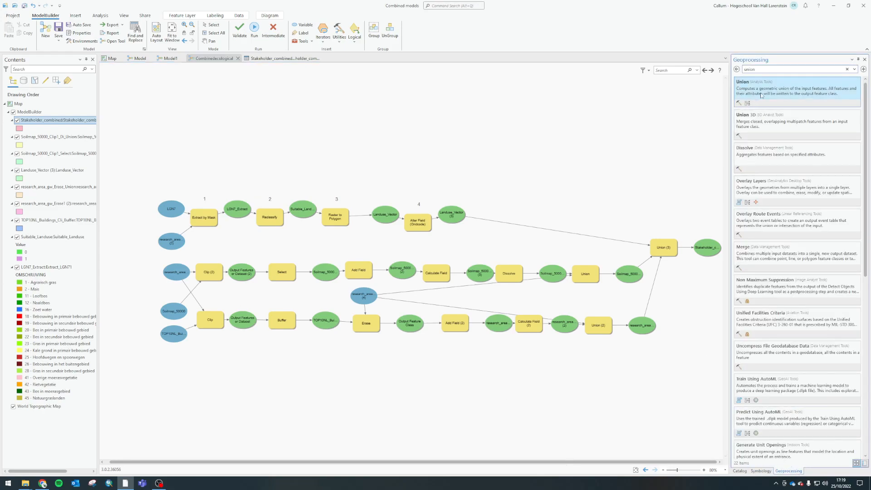
drag(770, 70, 682, 84)
text(add fi)
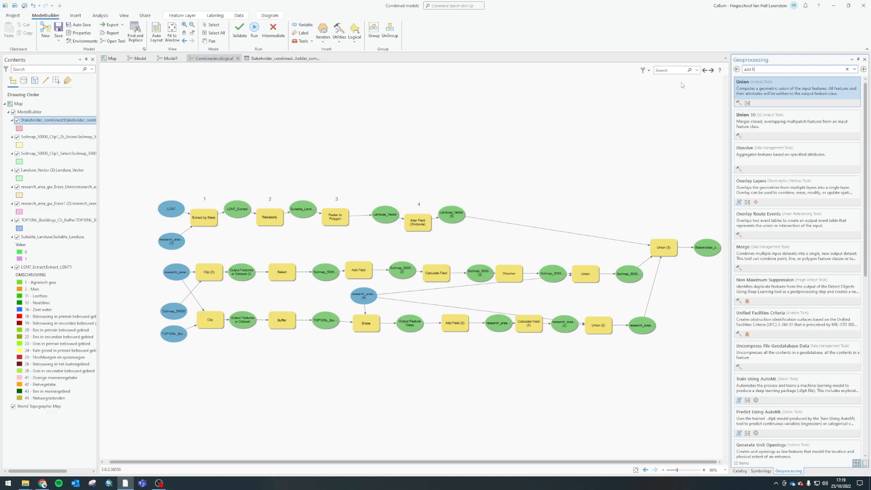
text(eld)
drag(747, 82, 613, 113)
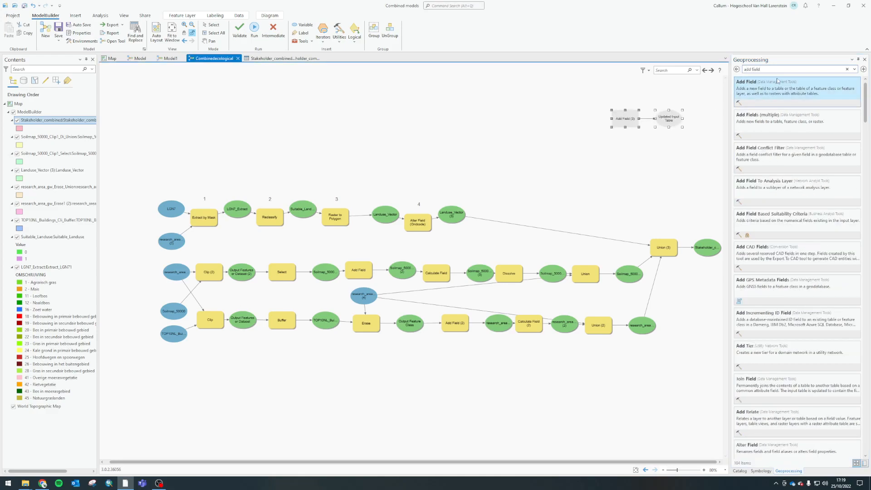
Search the geoprocessing tools for "calc", add Calculate Field below the new Add Field, and link the Stakeholder_combined output to the new tools
drag(775, 69, 671, 86)
text(calc)
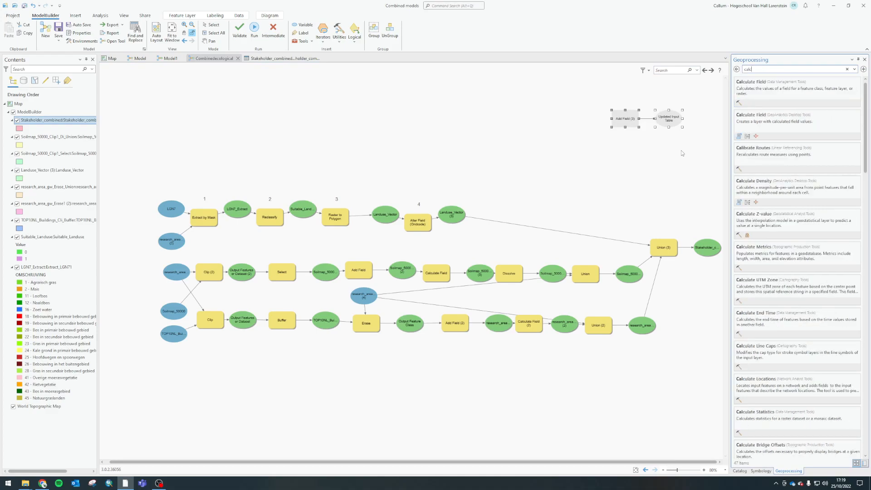
drag(753, 93, 628, 165)
mouse_move(698, 253)
mouse_down()
mouse_move(572, 142)
mouse_move(625, 119)
mouse_move(657, 140)
mouse_move(638, 168)
mouse_up()
click(644, 176)
Configure the new Add Field to create a Stakeholder_suitability field in Stakeholder_combined, choose its field type, and run the tool
click(625, 122)
double_click(624, 123)
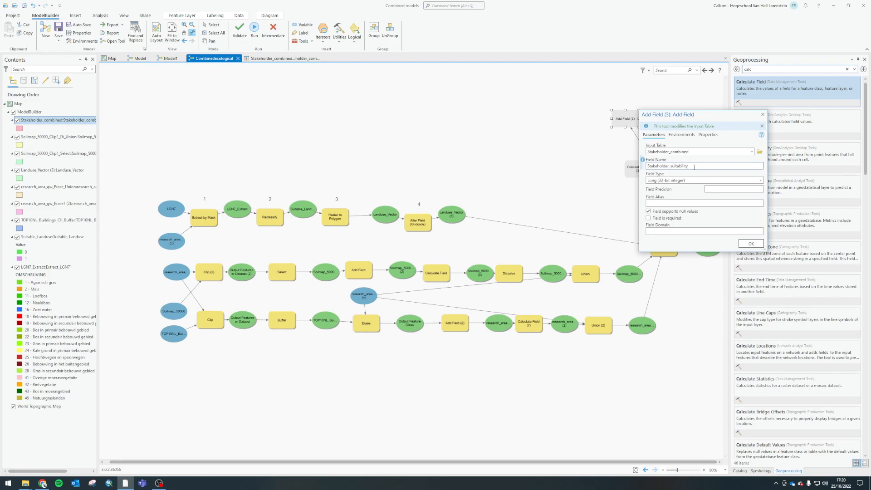
key(Tab)
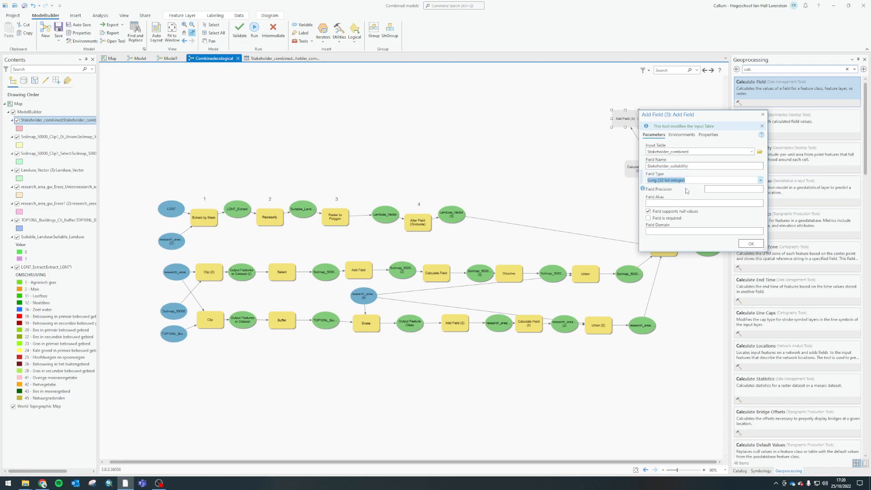
click(760, 180)
click(670, 209)
click(751, 243)
right_click(627, 118)
click(643, 130)
Open the new Calculate Field tool, start its expression with Landuse_suitability, and choose Stakeholder_suitability as the field to calculate
double_click(638, 169)
drag(692, 170, 528, 96)
drag(617, 377, 799, 360)
drag(662, 91, 742, 65)
scroll(622, 191, down, 1)
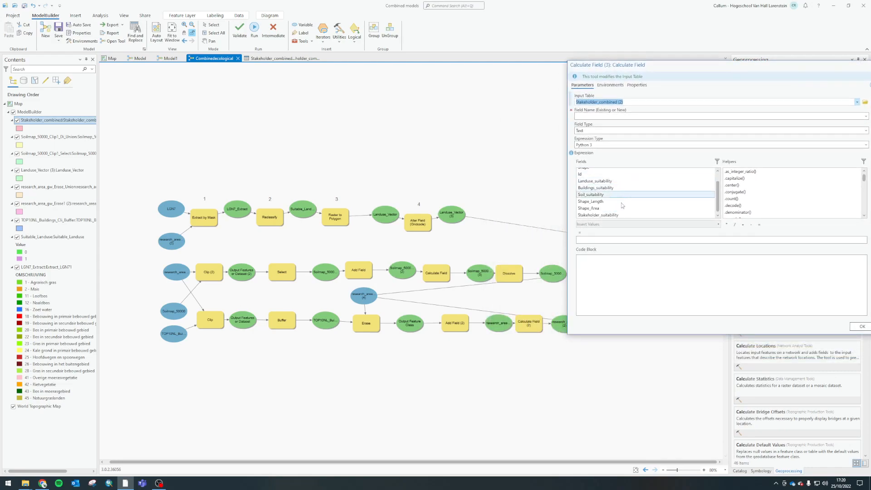
scroll(628, 203, up, 1)
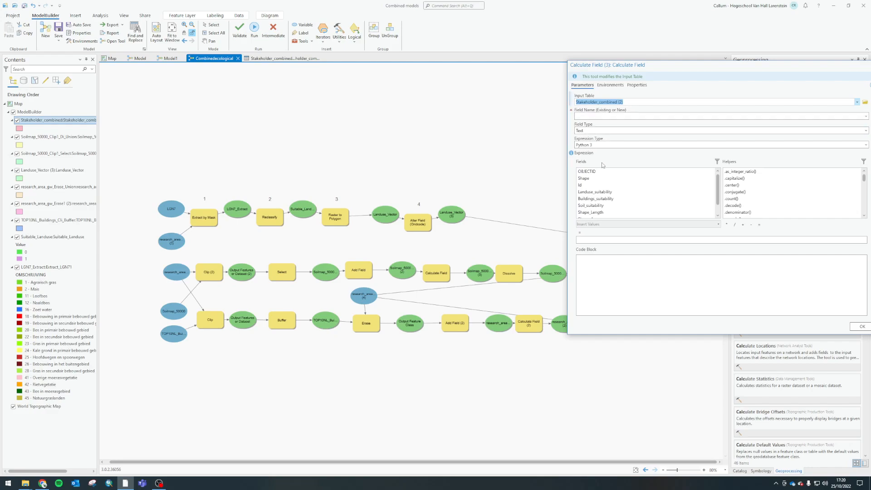
click(593, 193)
double_click(593, 192)
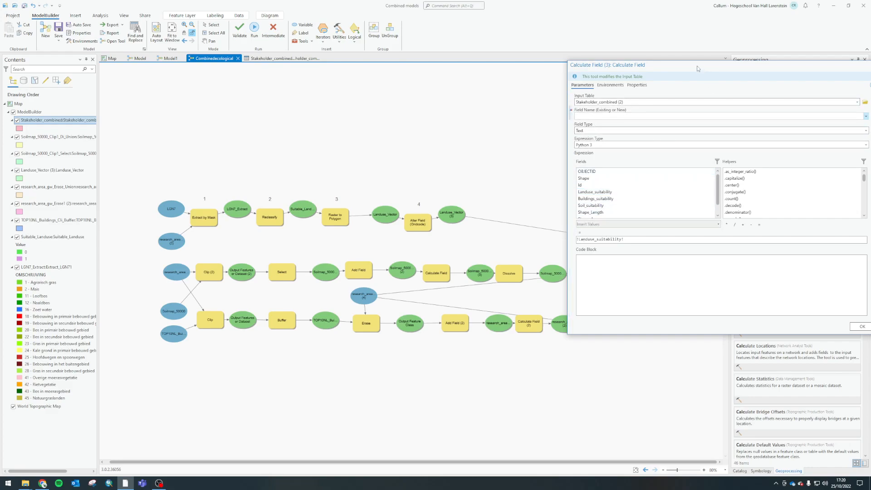
drag(698, 65, 566, 50)
click(735, 101)
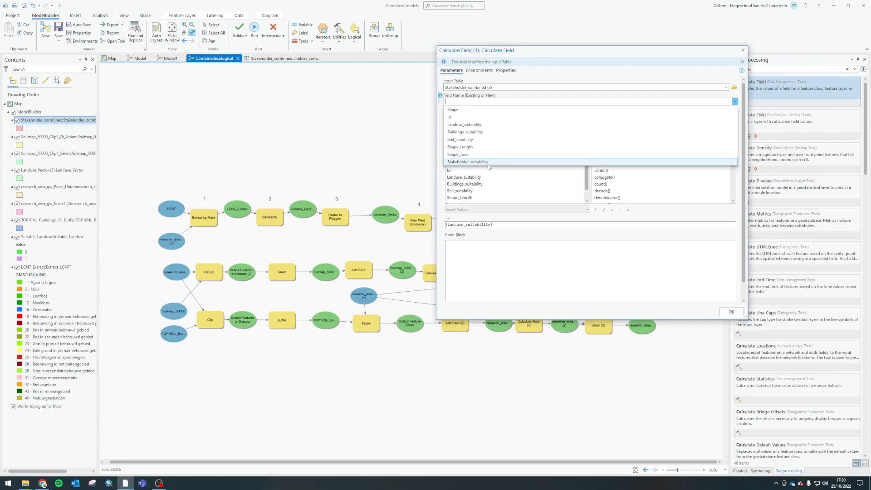
click(462, 162)
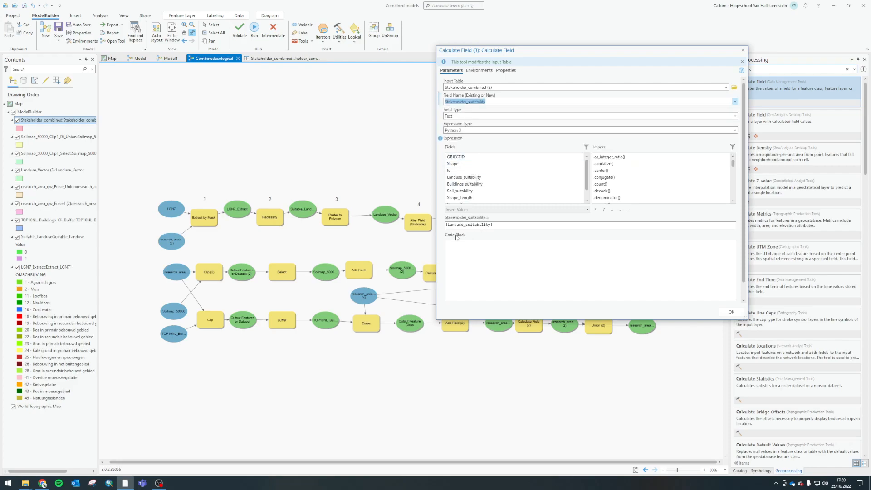
Complete the expression as !Landuse_suitability! + !Buildings_suitability! + !Soil_suitability! and accept the Calculate Field settings
click(612, 210)
double_click(460, 184)
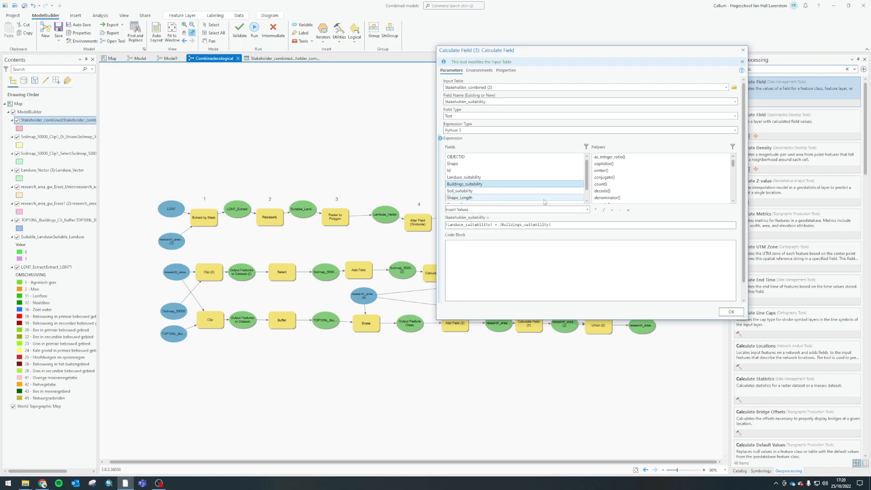
click(612, 210)
double_click(458, 191)
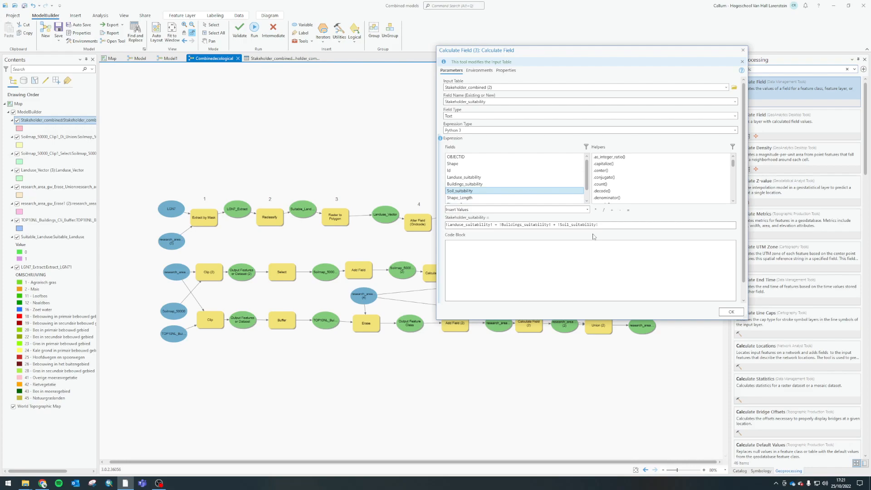
click(732, 312)
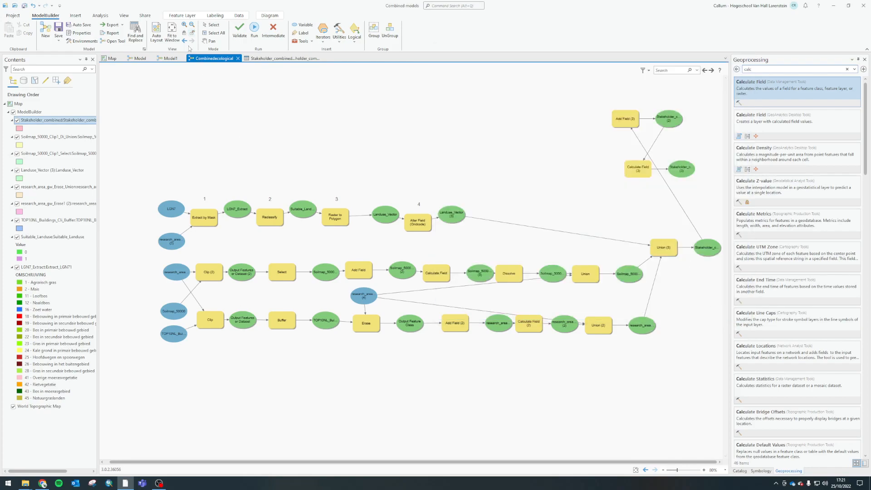
Auto-arrange the Combinedecological model diagram and run the final Calculate Field tool
click(156, 32)
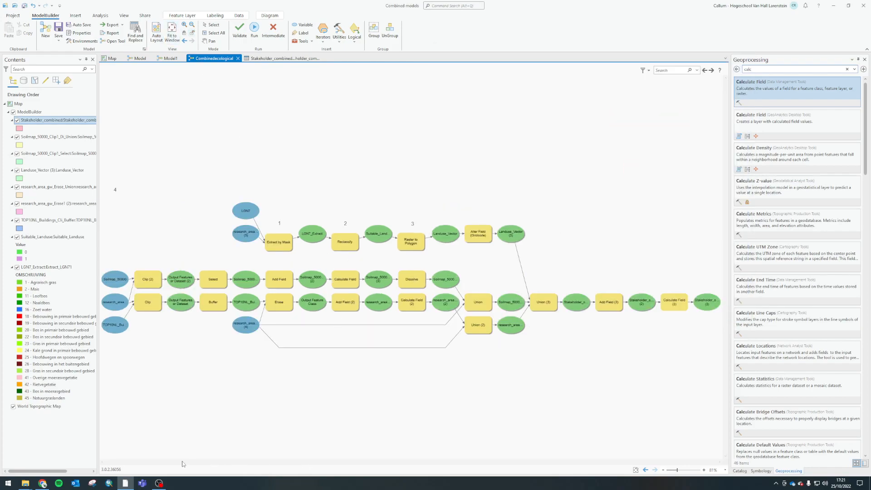
right_click(676, 301)
click(692, 310)
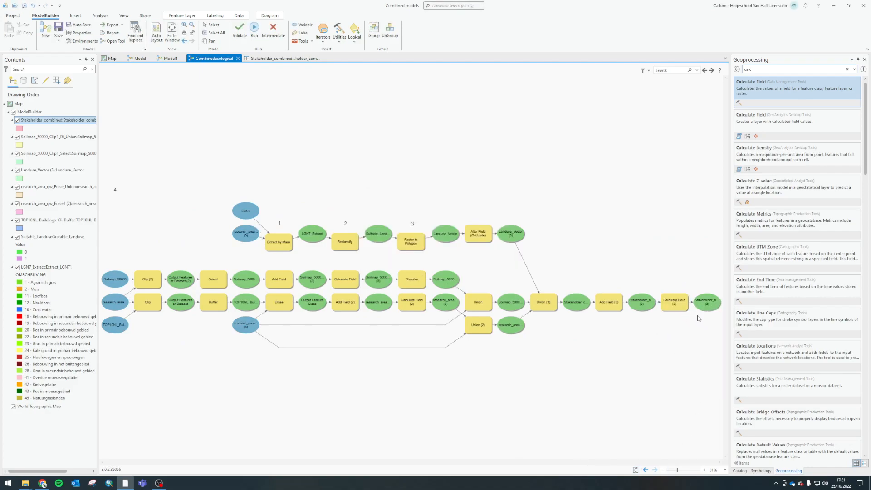
right_click(704, 301)
click(722, 325)
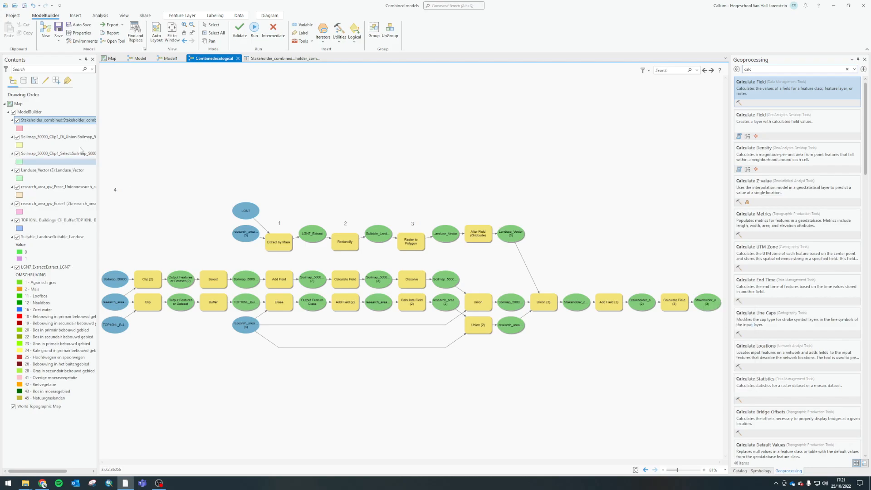
Open the Stakeholder_combined attribute table and compare the Stakeholder_suitability column with the land use, buildings and soil suitability columns
right_click(37, 121)
click(62, 101)
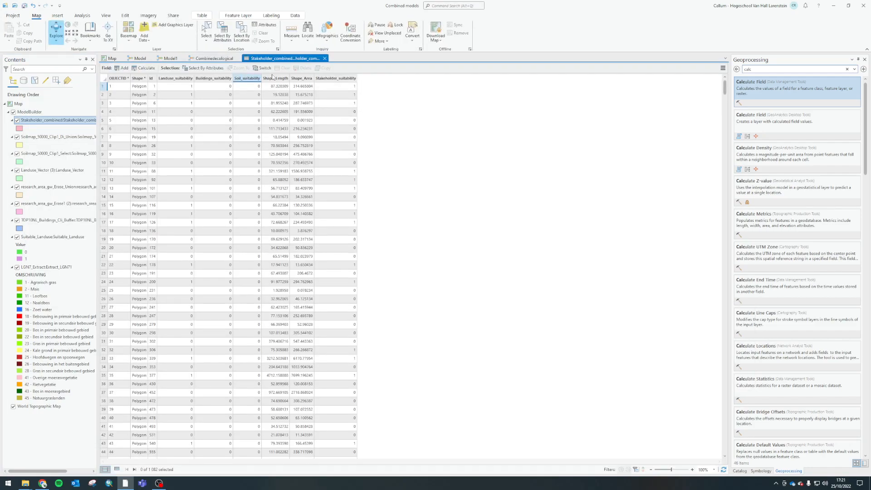
click(337, 79)
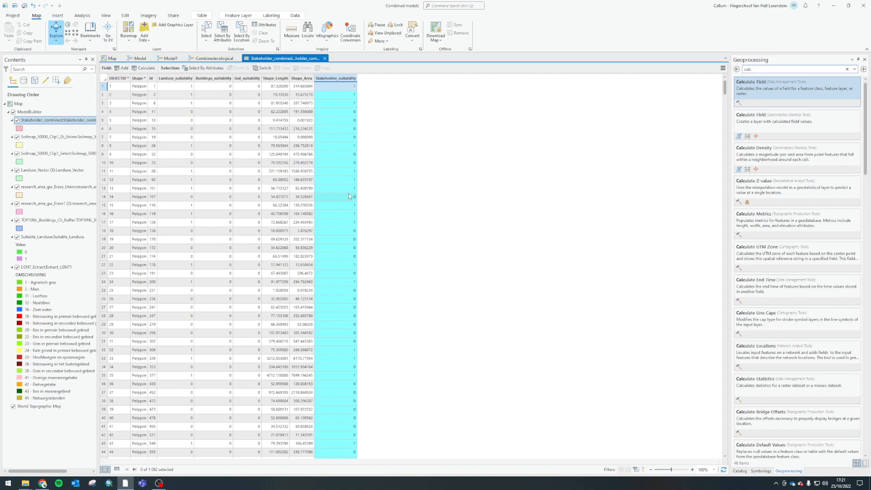
click(177, 79)
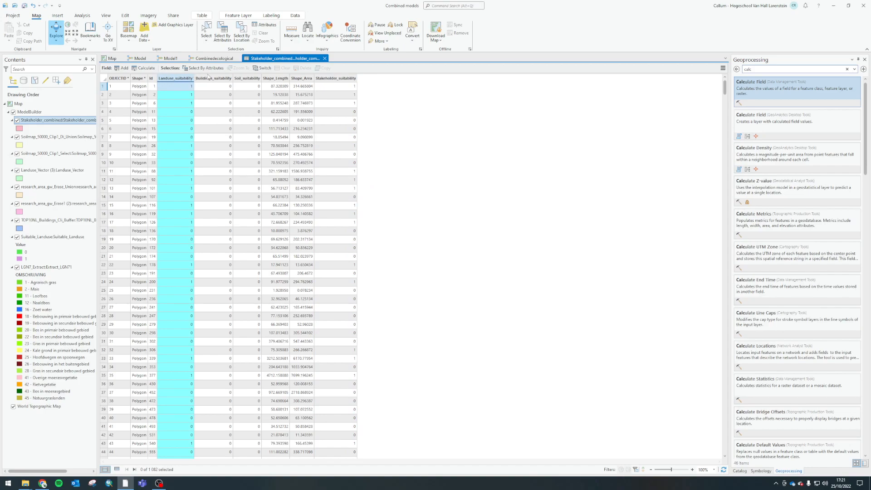
click(210, 78)
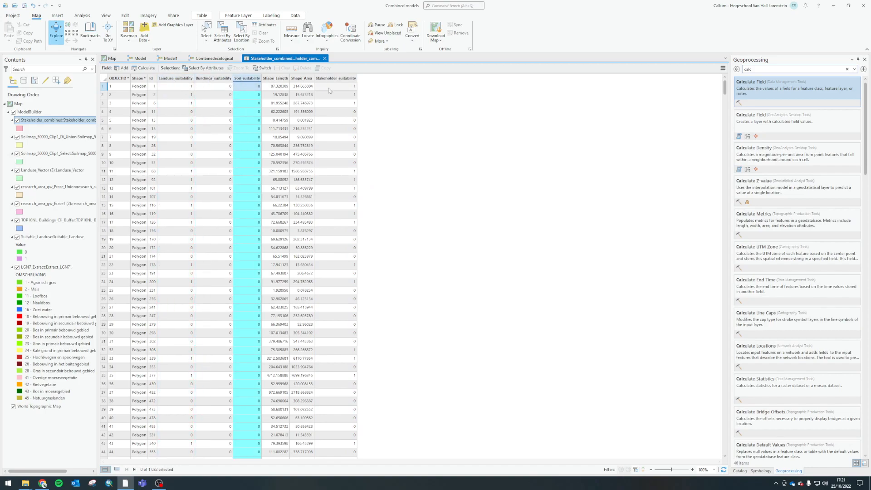
click(342, 94)
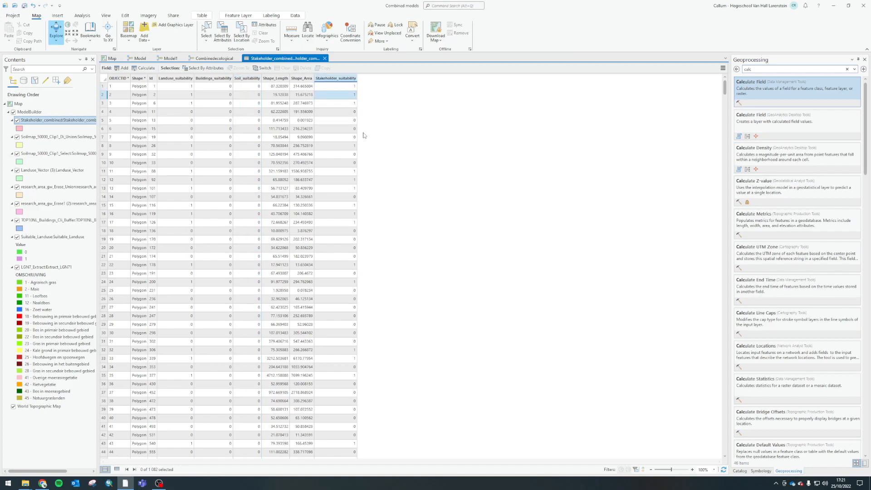
Look through the table's records to check how the Stakeholder_suitability scores vary between polygons
scroll(352, 227, down, 13)
scroll(352, 236, down, 20)
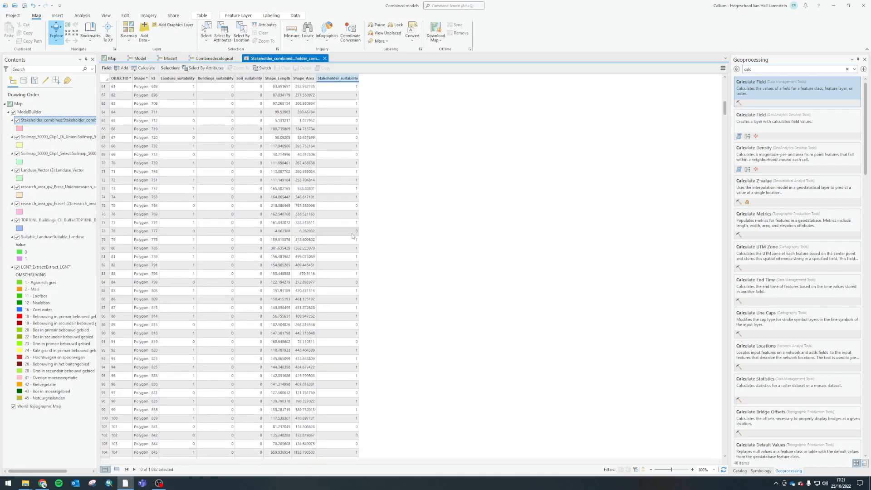
scroll(351, 227, up, 3)
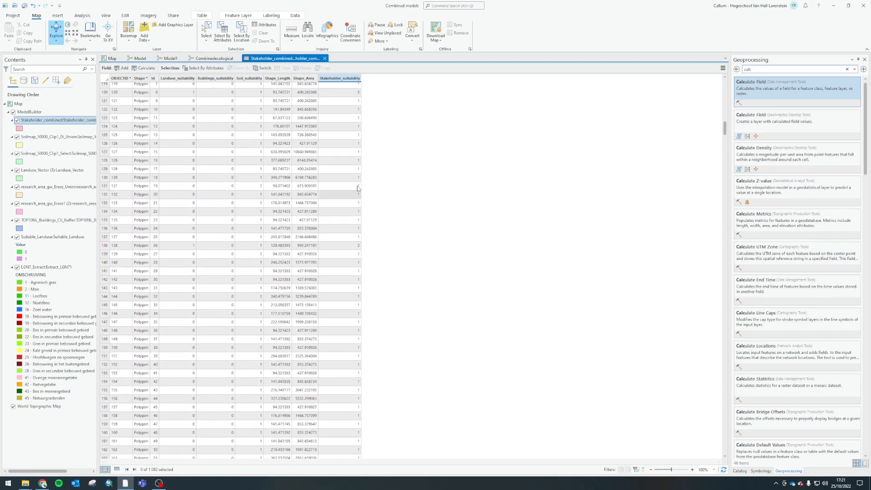
click(352, 132)
scroll(353, 204, down, 17)
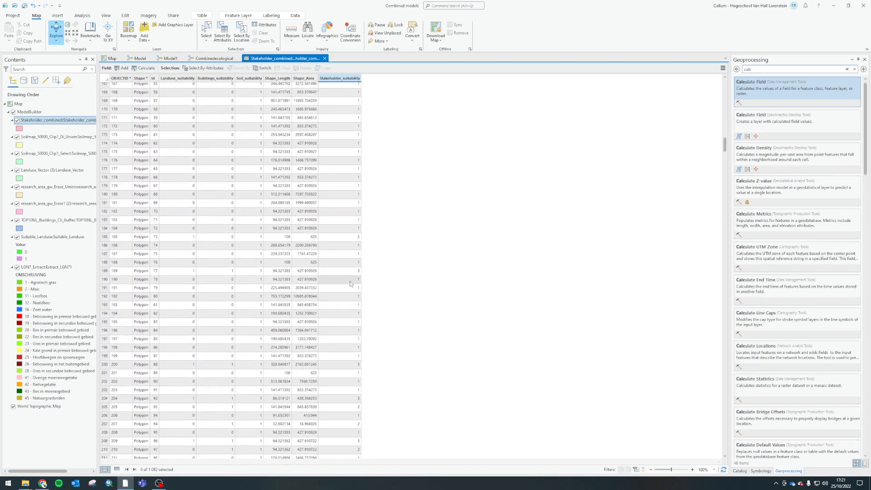
click(352, 270)
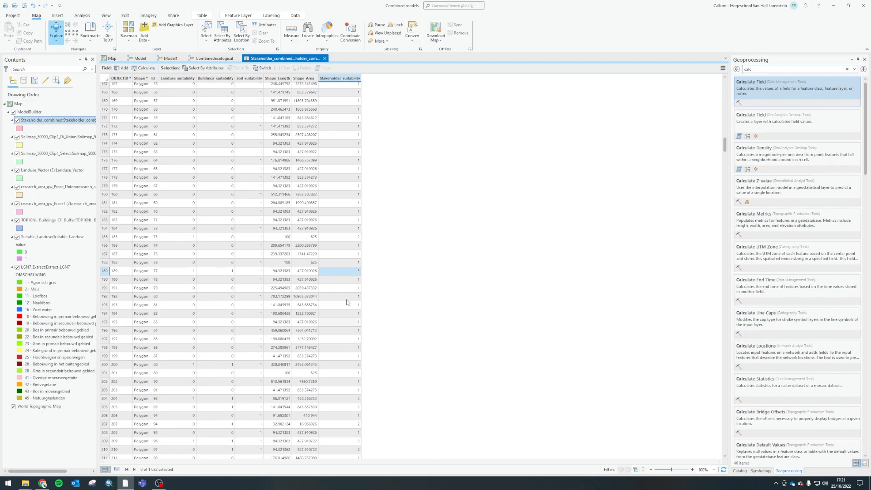
scroll(334, 323, up, 20)
scroll(335, 324, up, 5)
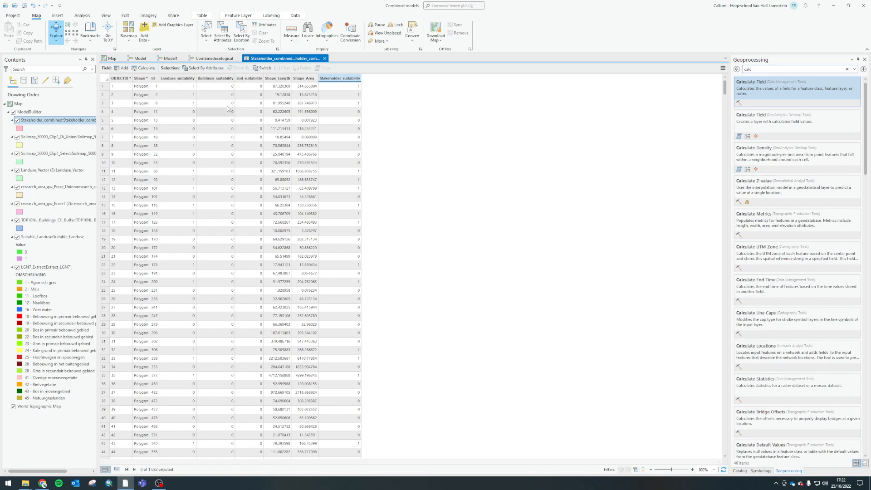
Switch to the map, zoom to the Stakeholder_combined layer, and hide the other model output layers
click(211, 58)
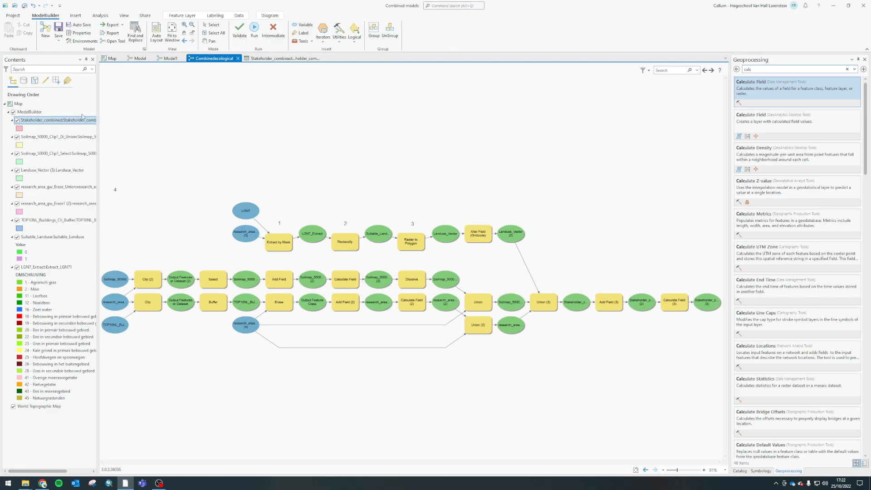
click(110, 58)
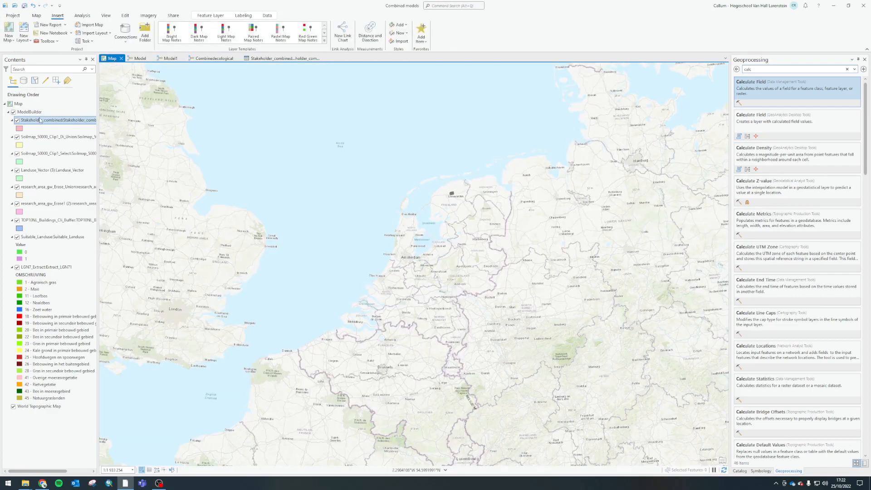
right_click(40, 120)
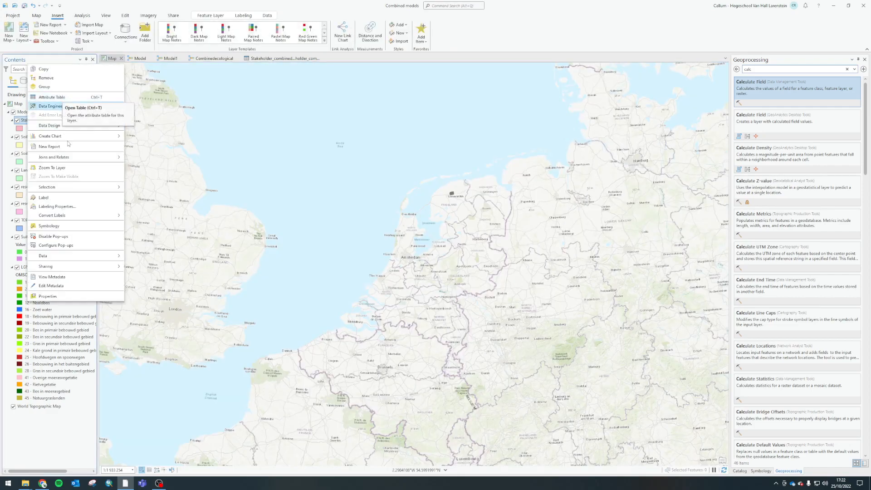
click(61, 169)
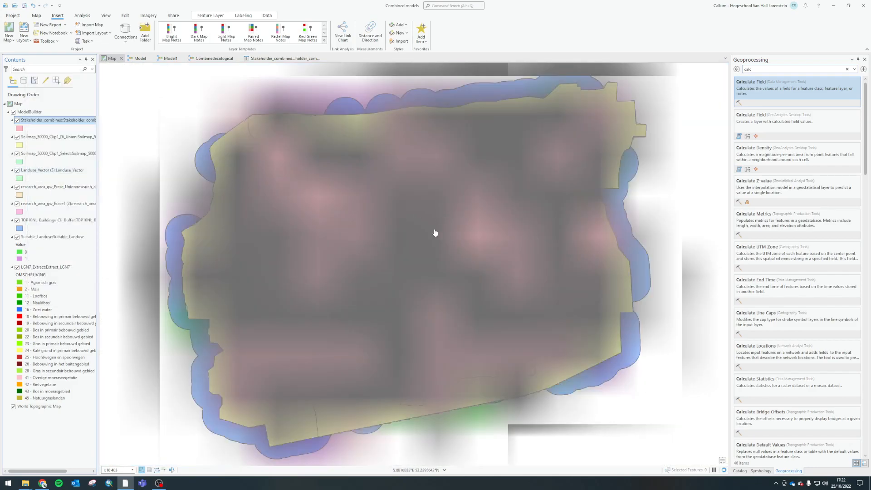
scroll(421, 244, down, 2)
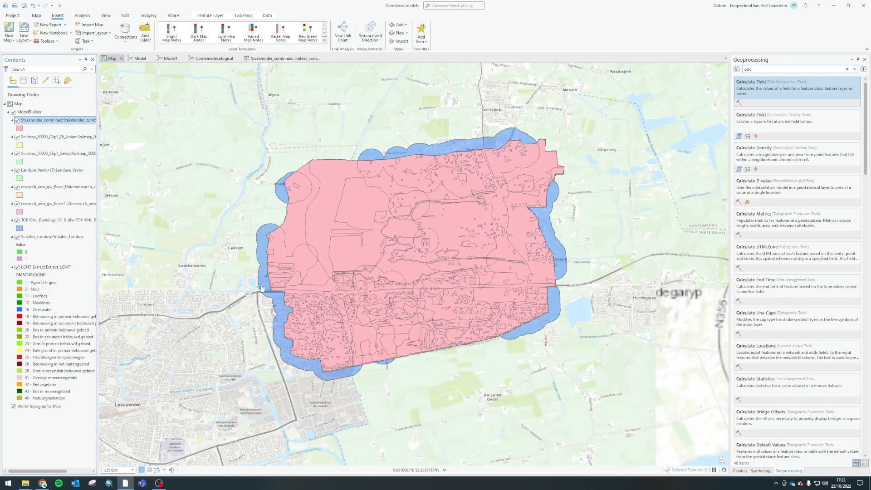
ctrl+click(17, 137)
click(17, 120)
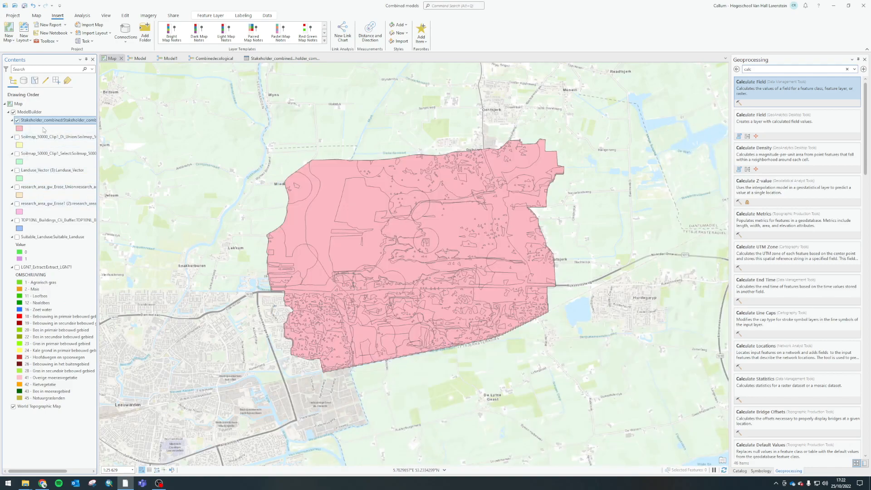
Symbolize the Stakeholder_combined layer with unique values based on the Stakeholder_suitability field
right_click(42, 120)
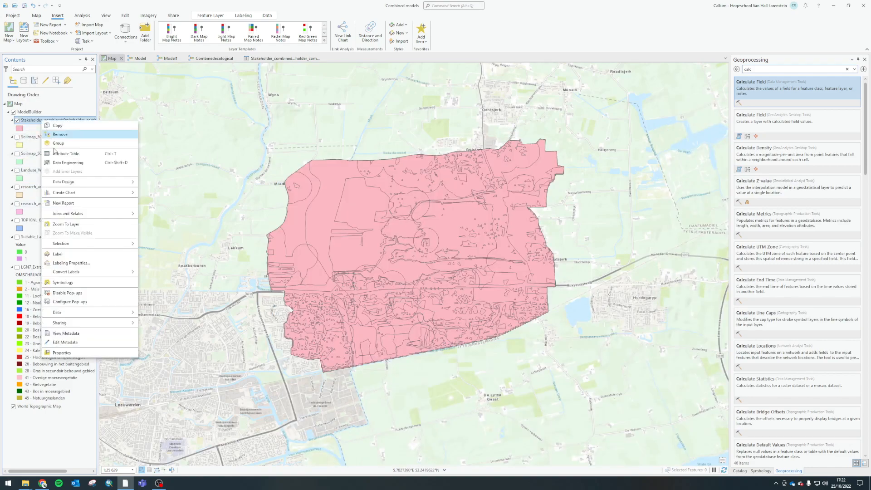
click(62, 282)
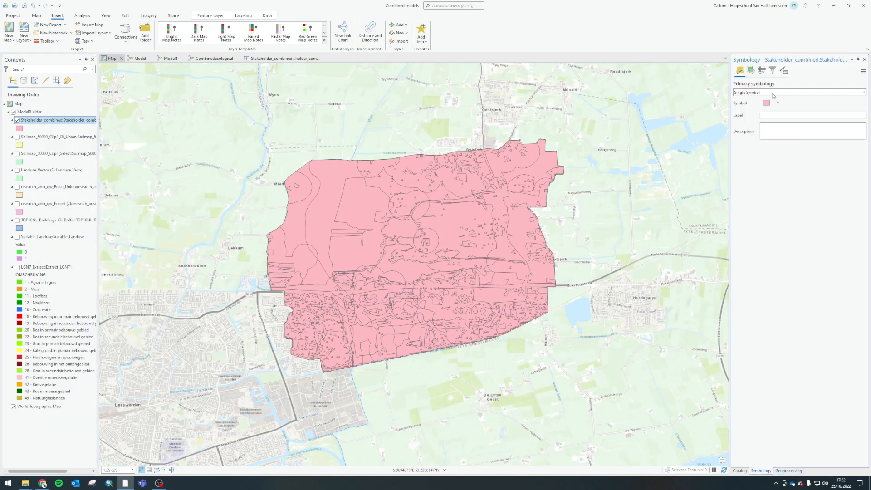
click(774, 92)
click(765, 135)
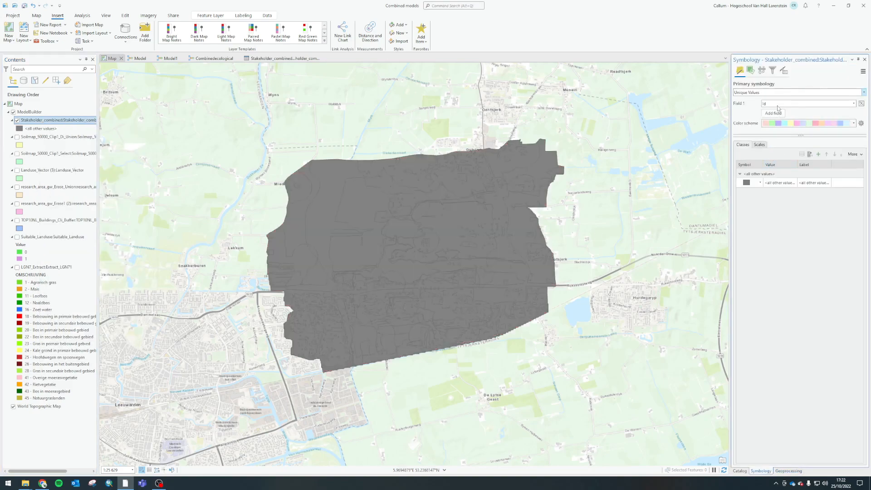
click(778, 104)
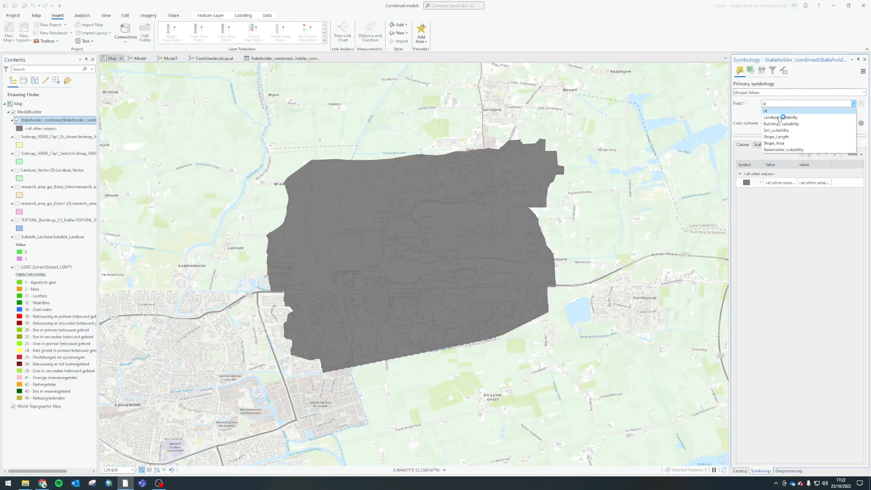
click(773, 150)
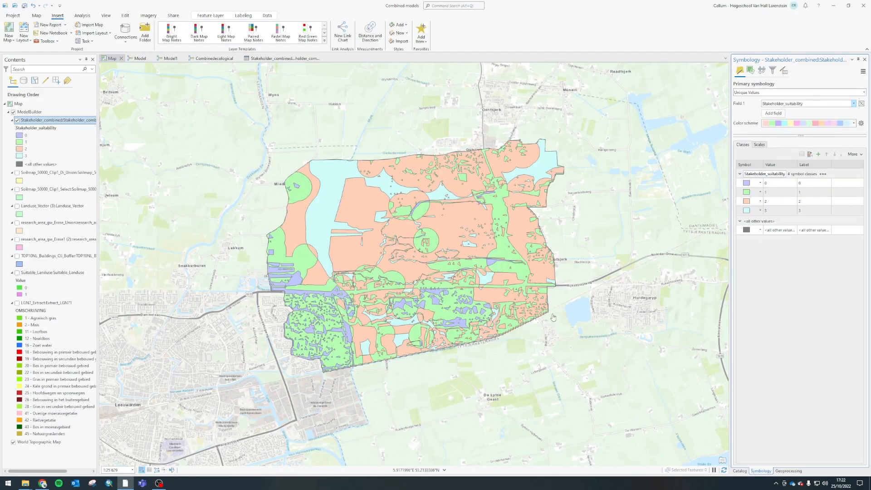
Set the fill colour of suitability class 0 in the Stakeholder_combined layer to red
click(802, 125)
click(801, 128)
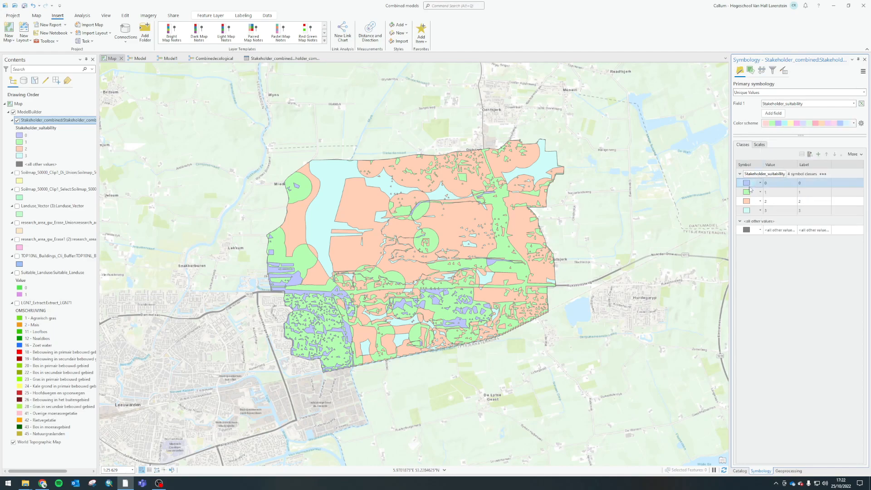
click(746, 184)
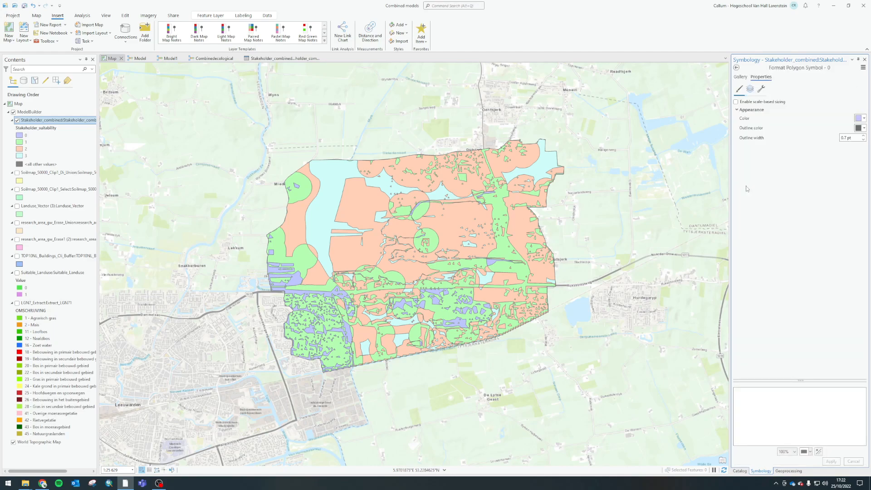
click(859, 118)
click(793, 149)
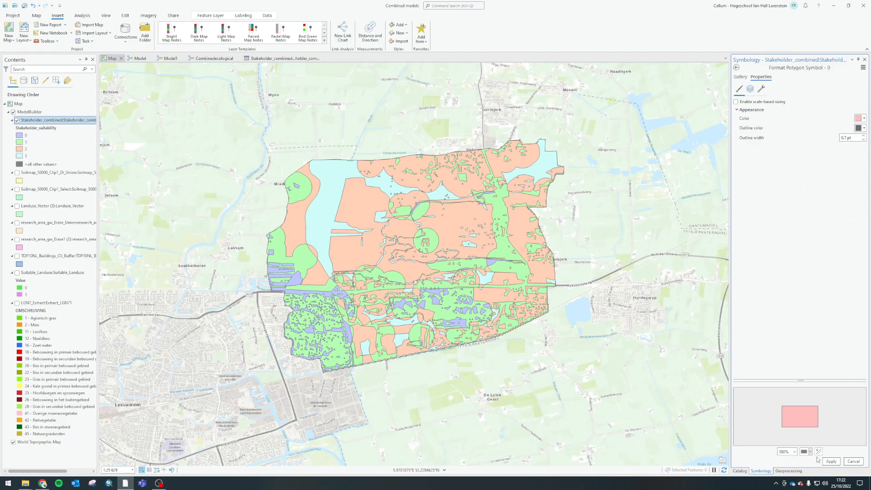
click(832, 462)
click(865, 118)
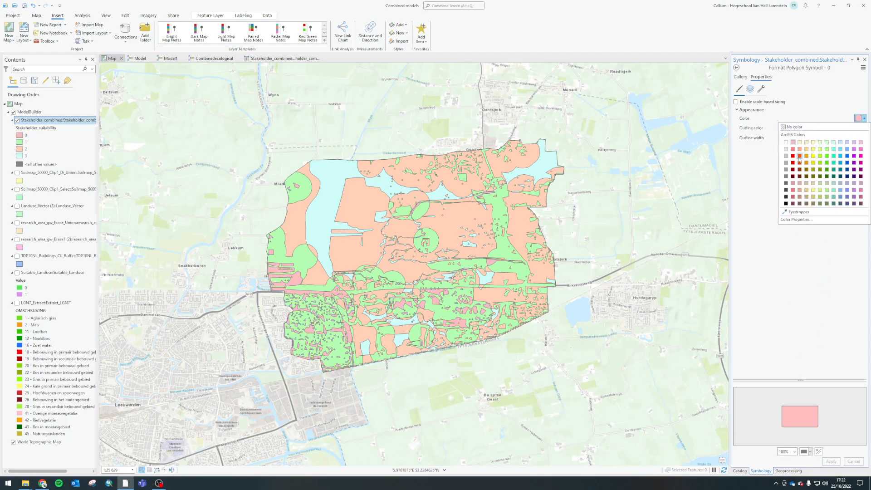
click(794, 159)
click(832, 460)
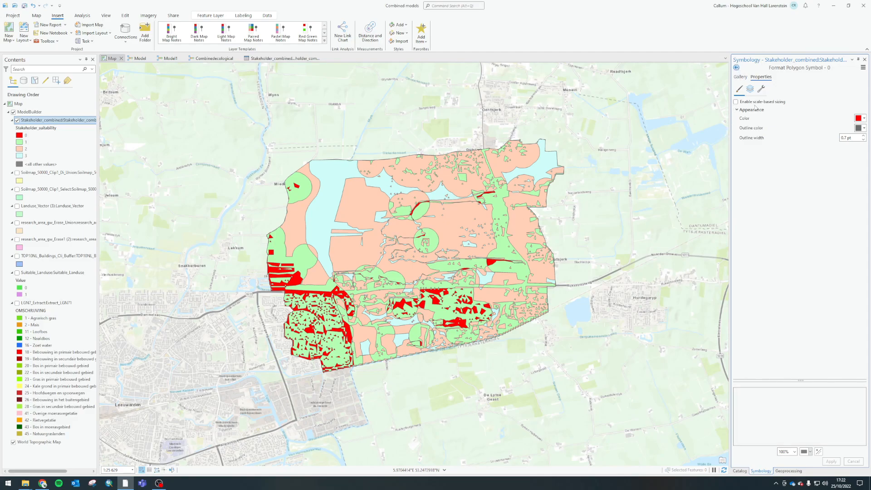
Set the fill colour of suitability class 1 in the Stakeholder_combined layer to orange
click(736, 67)
click(753, 203)
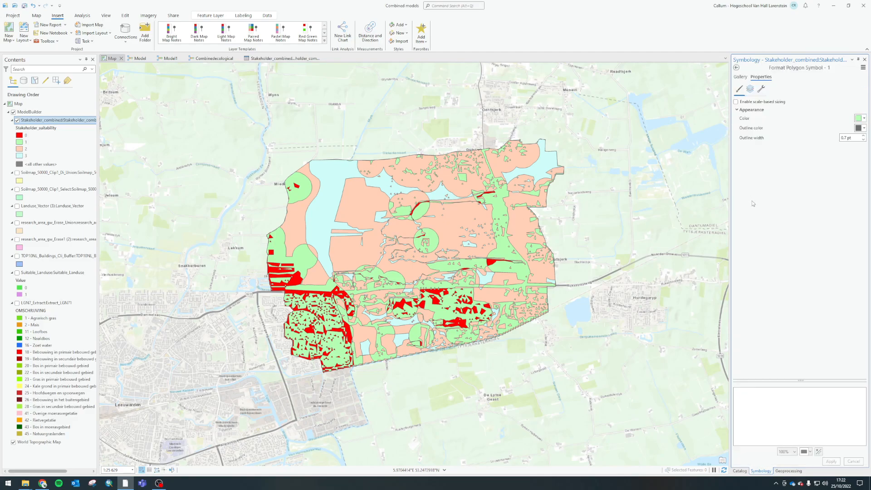
click(860, 122)
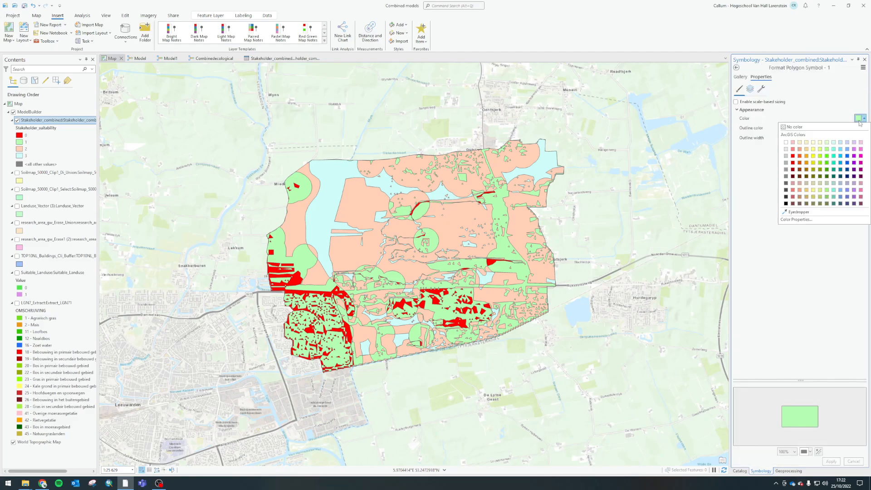
click(813, 156)
click(832, 461)
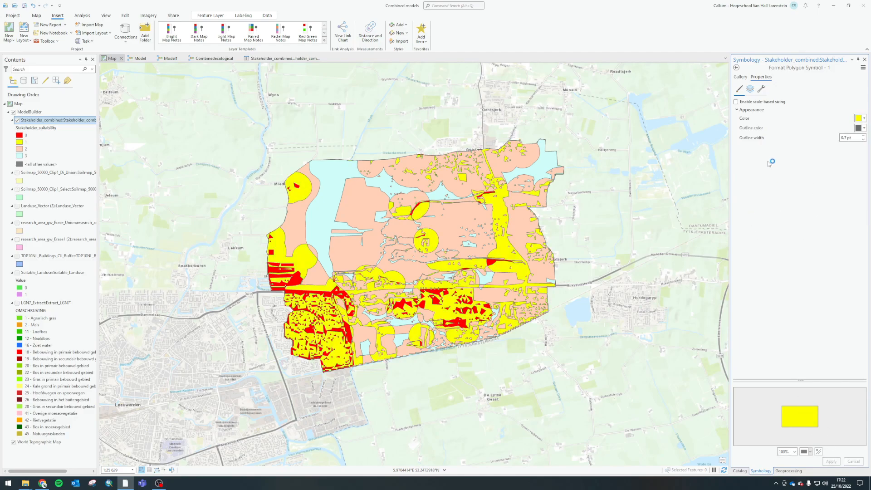
click(749, 194)
click(860, 118)
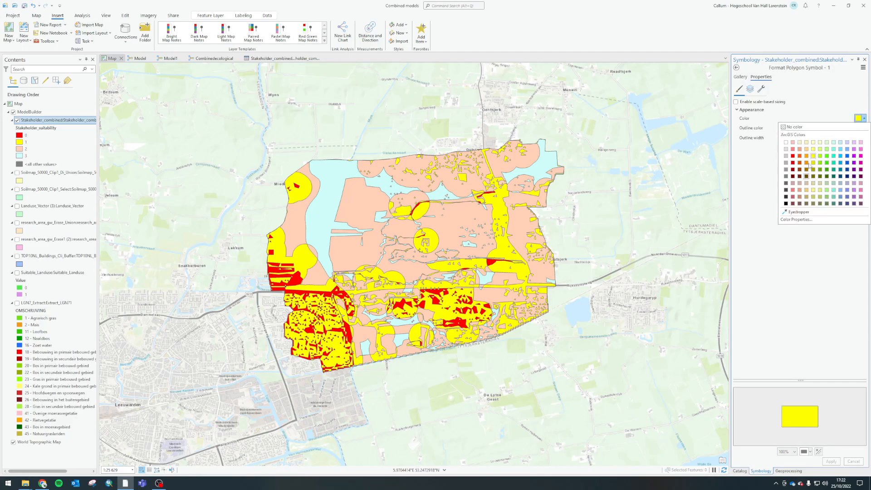
click(806, 156)
click(832, 461)
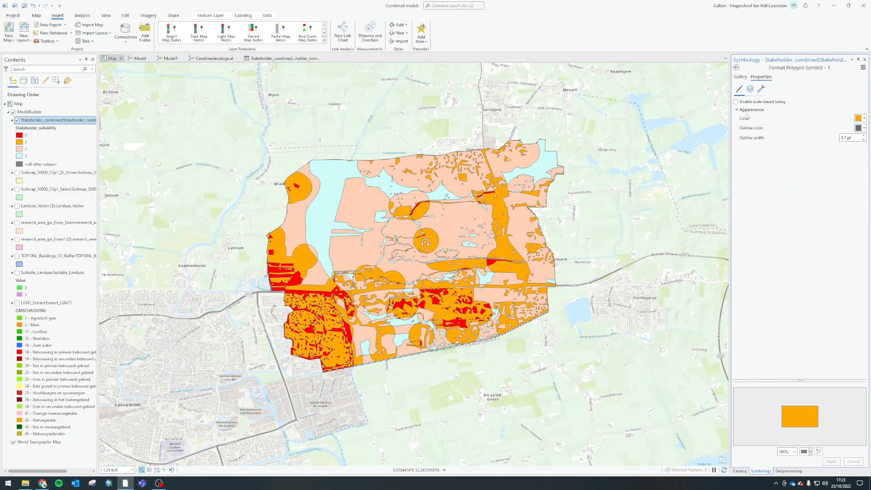
Set the fill colour of suitability class 2 to yellow and return to the class list
click(736, 67)
click(747, 204)
click(860, 118)
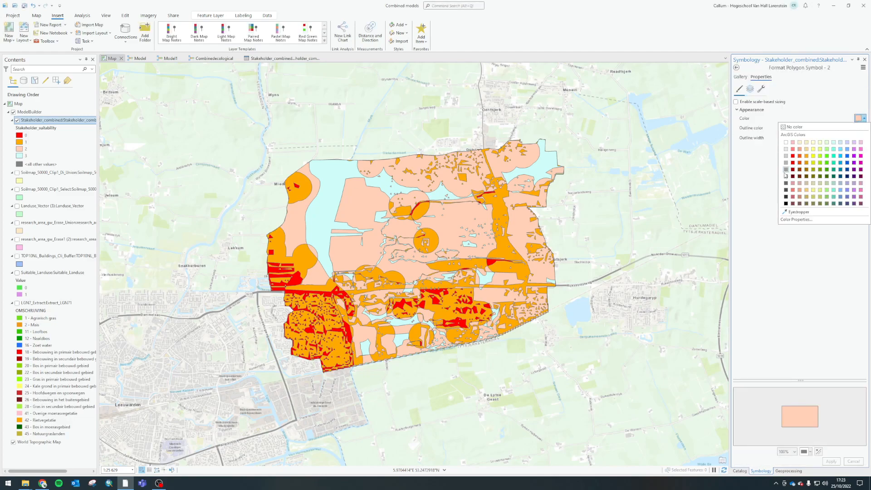
click(814, 162)
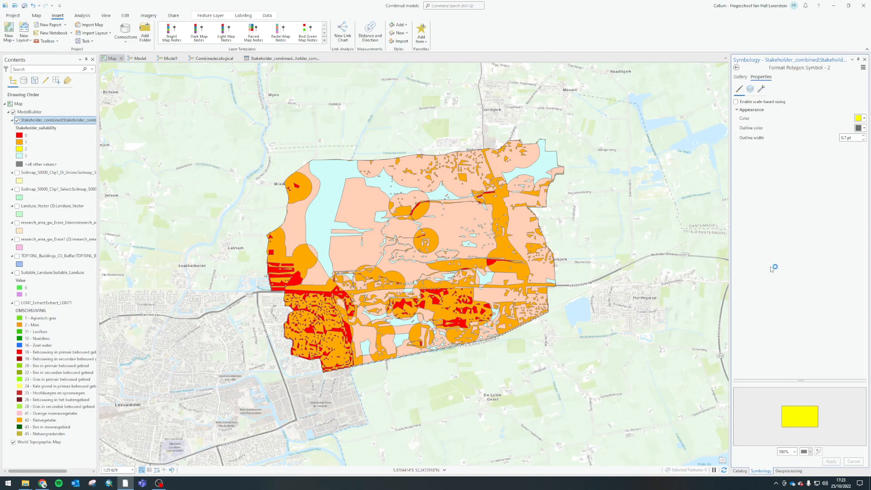
click(737, 67)
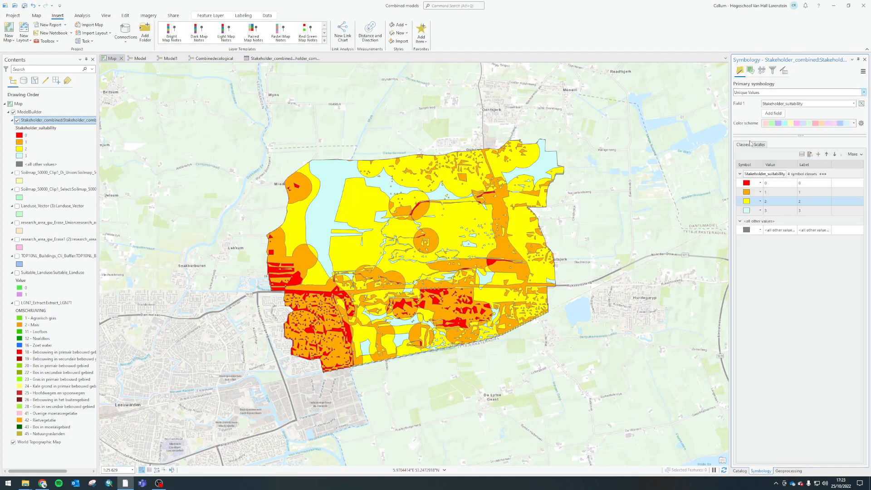
Set the fill colour of suitability class 3 in the Stakeholder_combined layer to bright green
click(746, 210)
click(858, 118)
click(826, 162)
click(830, 462)
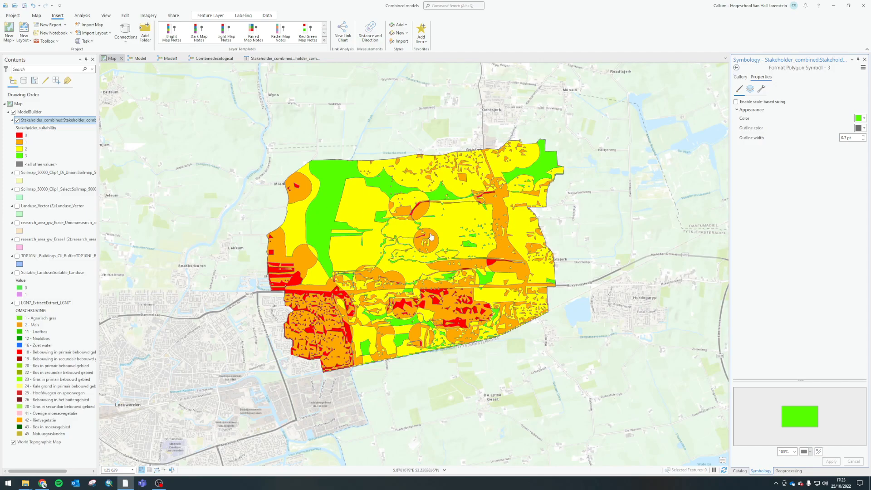
Inspect the attributes of several green class 3 polygons on the map to check which separate areas belong to the same feature
scroll(343, 317, up, 2)
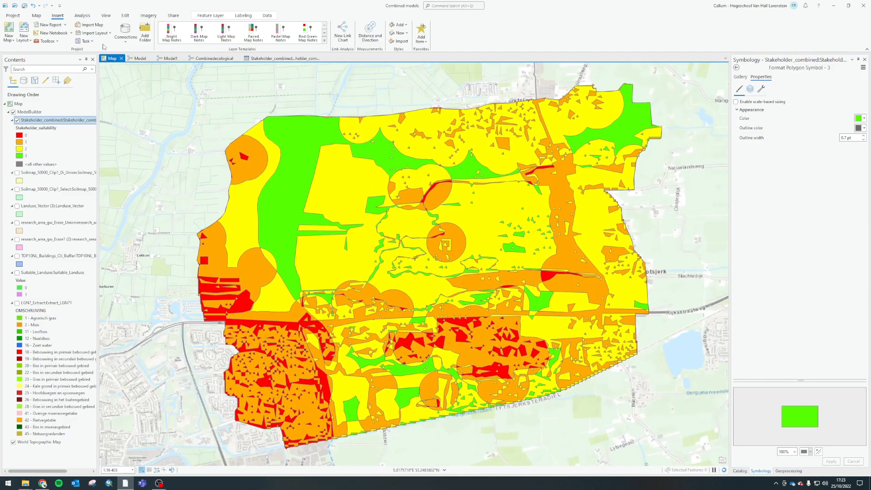
click(286, 190)
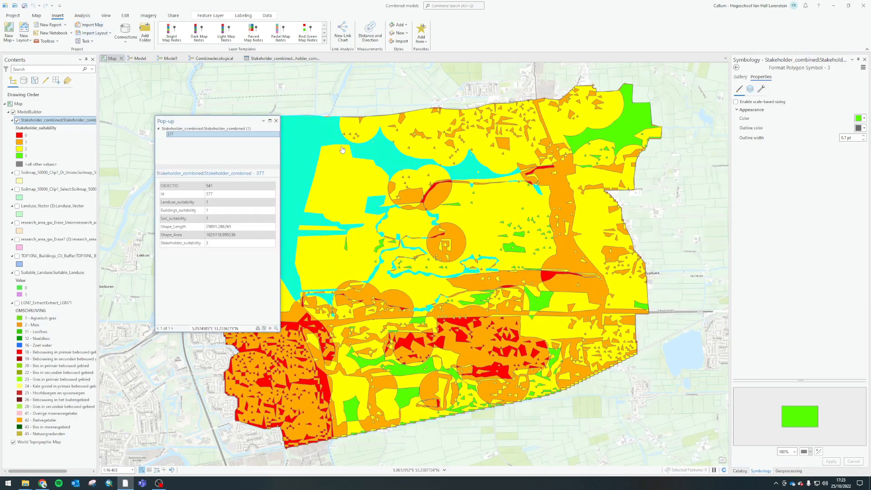
click(302, 181)
click(619, 132)
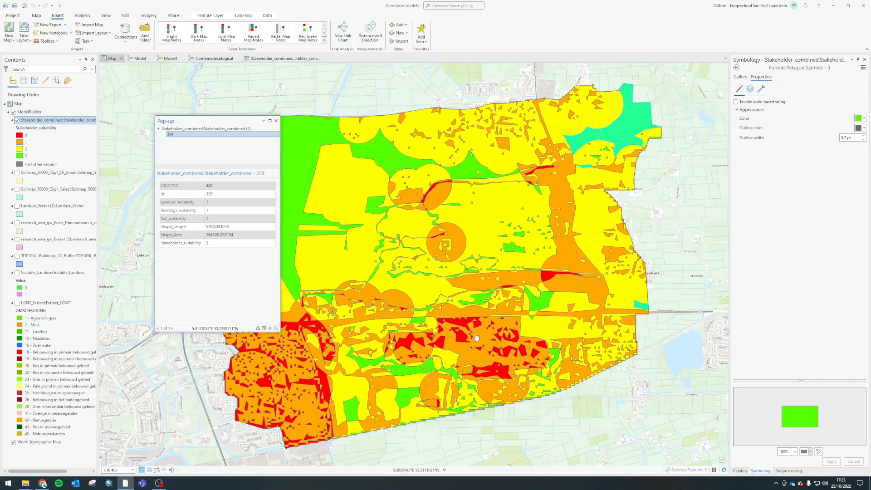
click(431, 366)
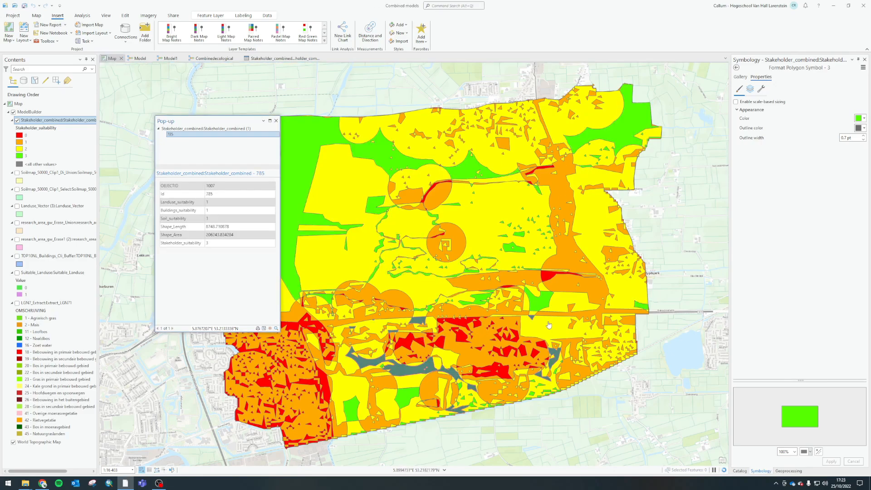
drag(373, 206, 438, 194)
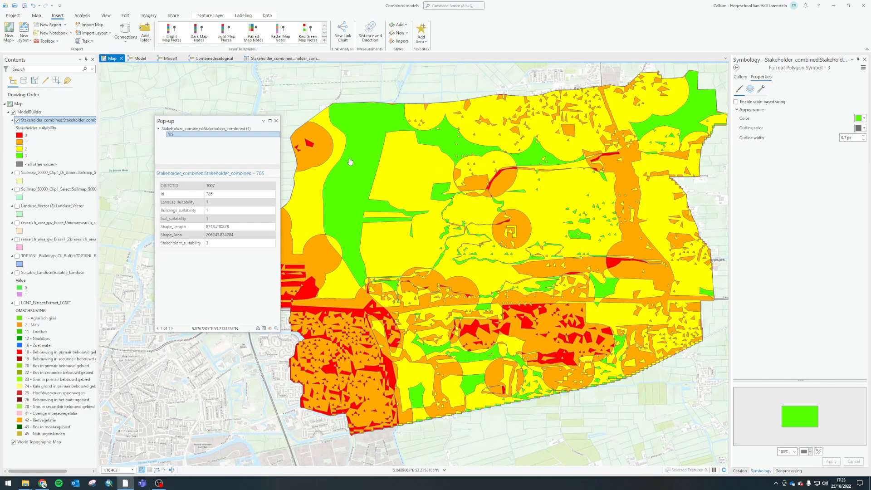
click(393, 175)
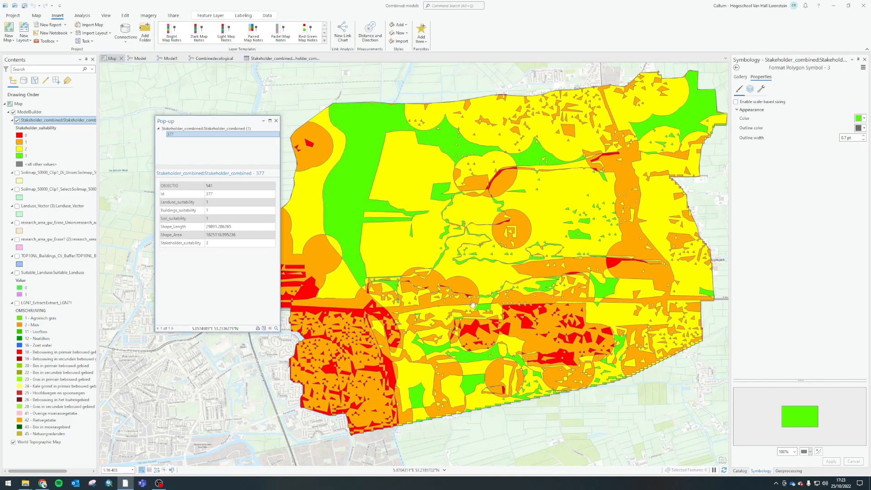
click(361, 173)
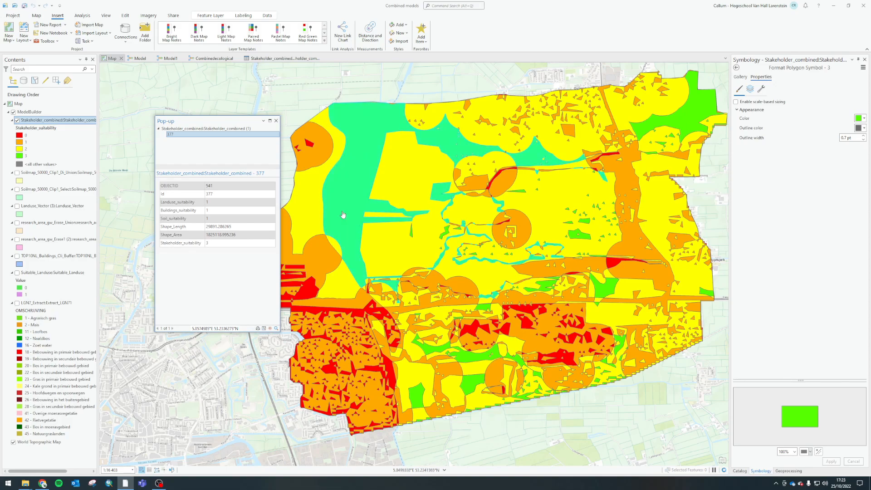
drag(361, 141, 361, 138)
click(372, 156)
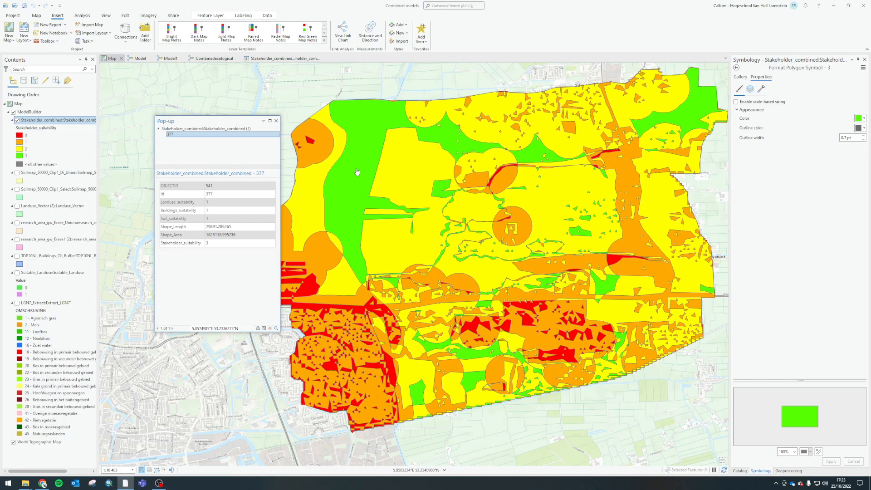
Bring up the geoprocessing tools, close the polygon pop-up and return to the Combinedecological model
click(789, 471)
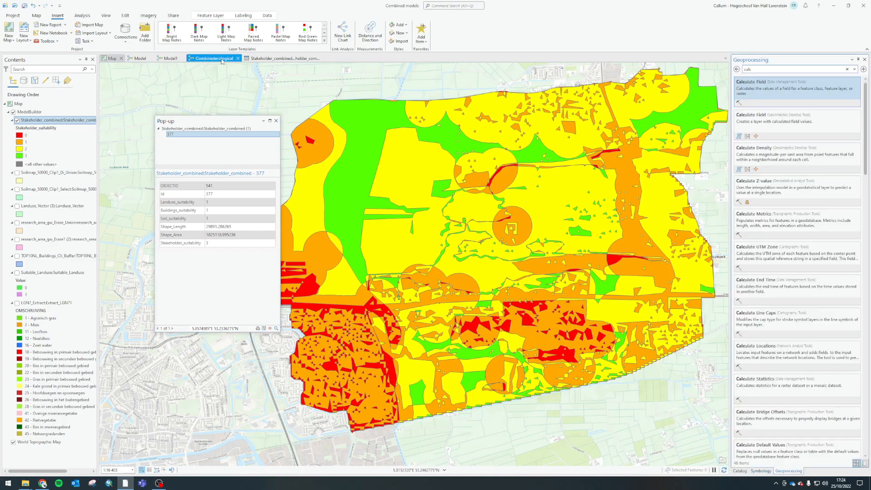
click(221, 59)
click(281, 58)
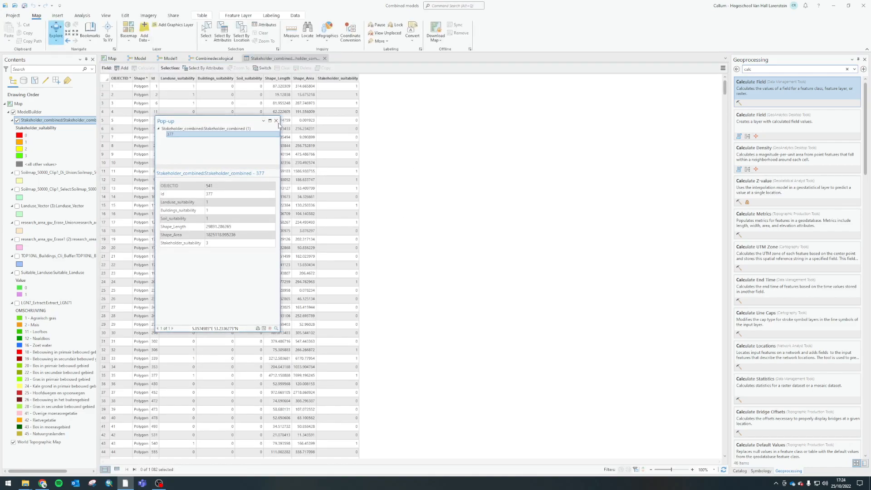
click(276, 120)
click(214, 58)
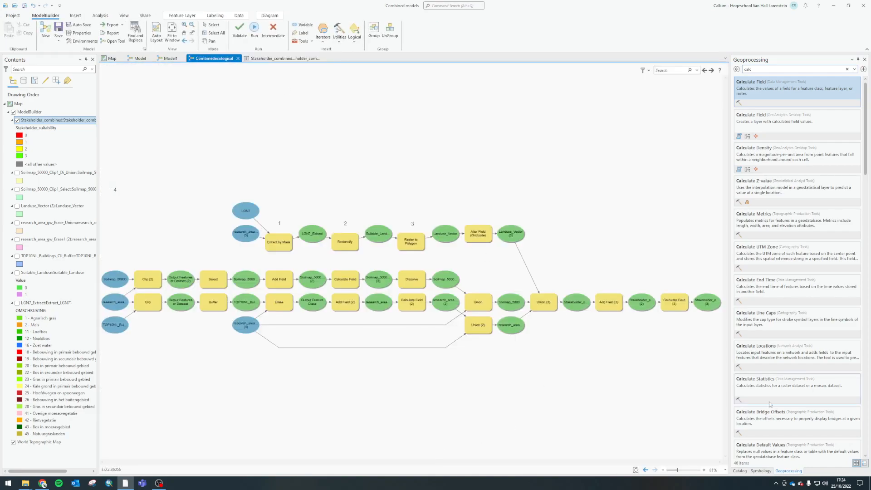
Add the Multipart To Singlepart tool with the final Stakeholder_combined output as its input, and run it
drag(764, 69, 713, 75)
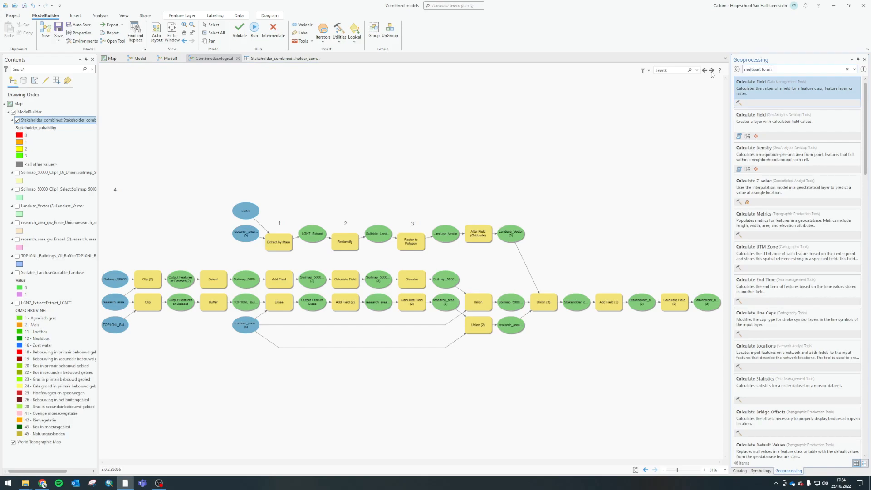
text(le pa)
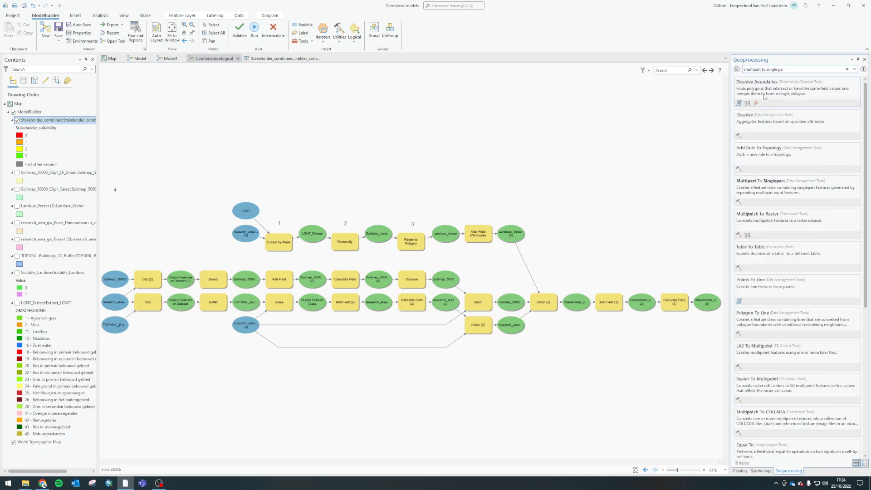
drag(776, 92, 683, 275)
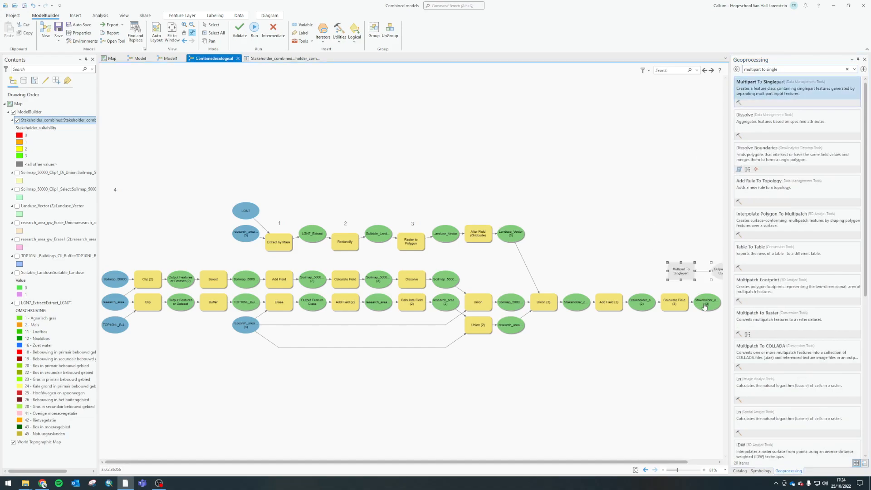
right_click(682, 271)
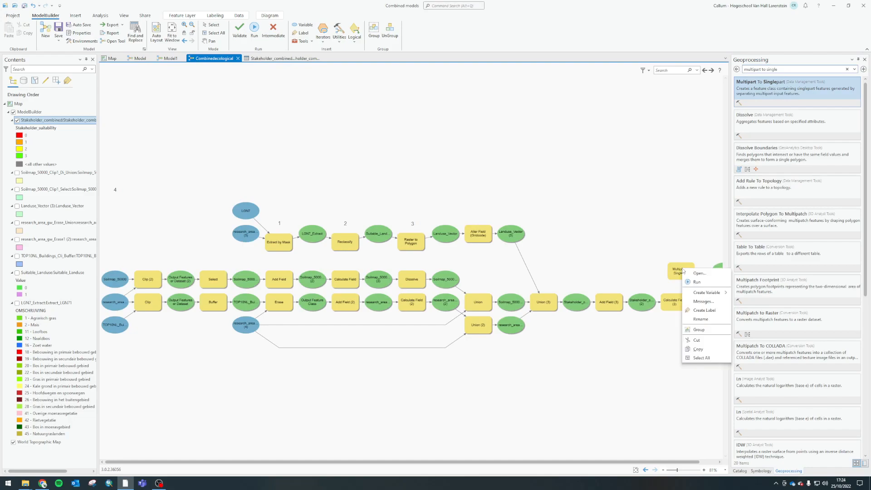
click(691, 282)
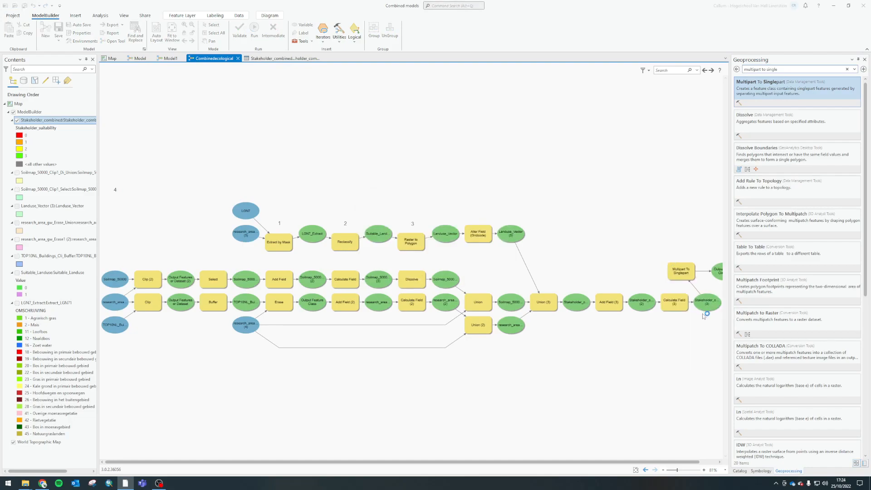
Add the Multipart To Singlepart output to the display, hide the Stakeholder_combined layer and switch to the map
drag(577, 462, 603, 461)
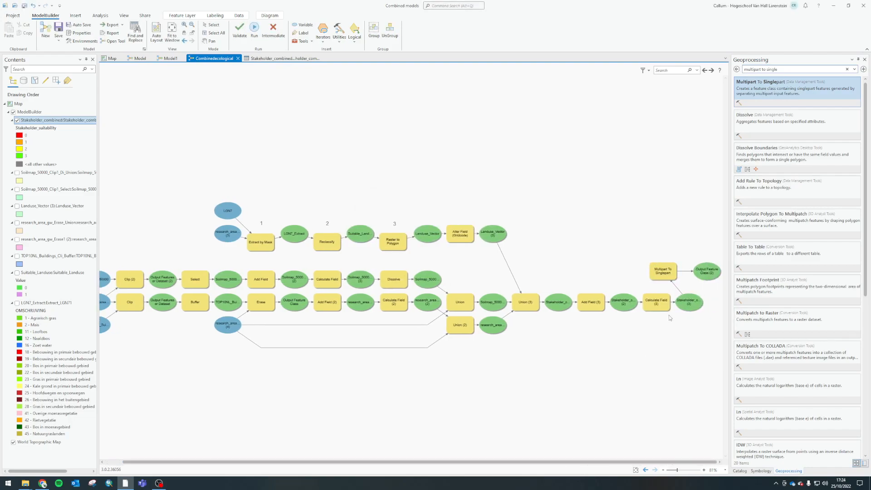
right_click(711, 274)
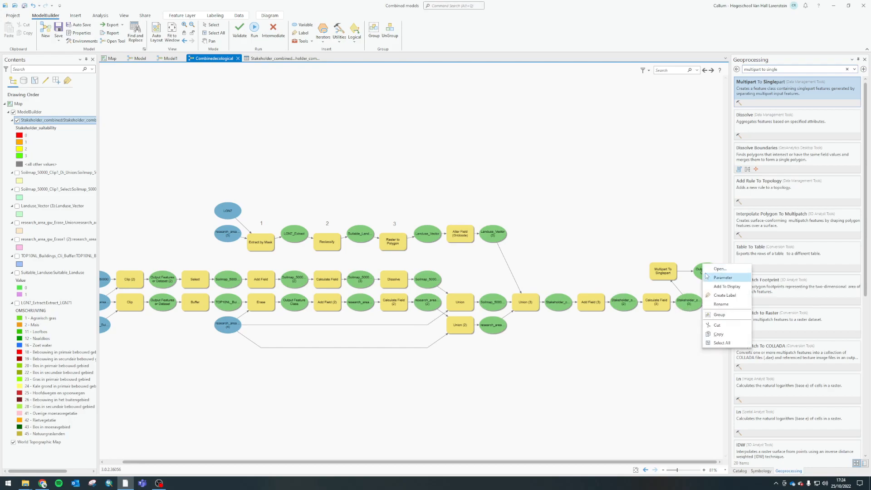
click(721, 291)
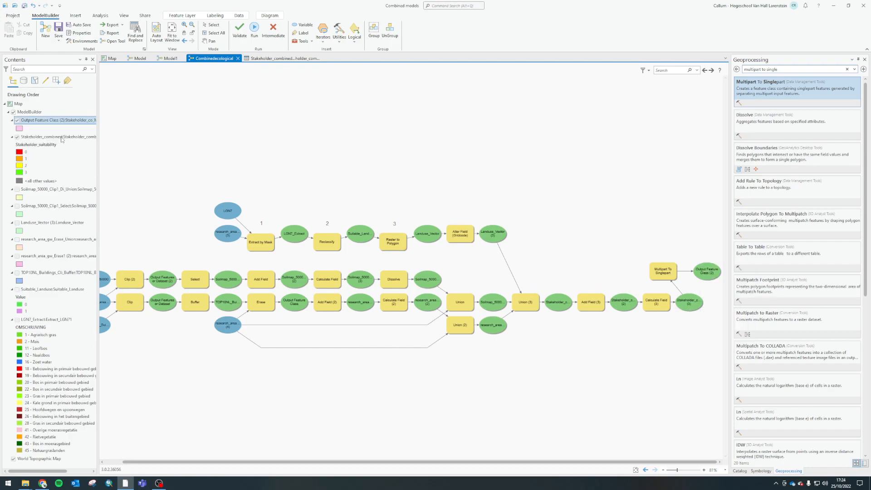
click(17, 137)
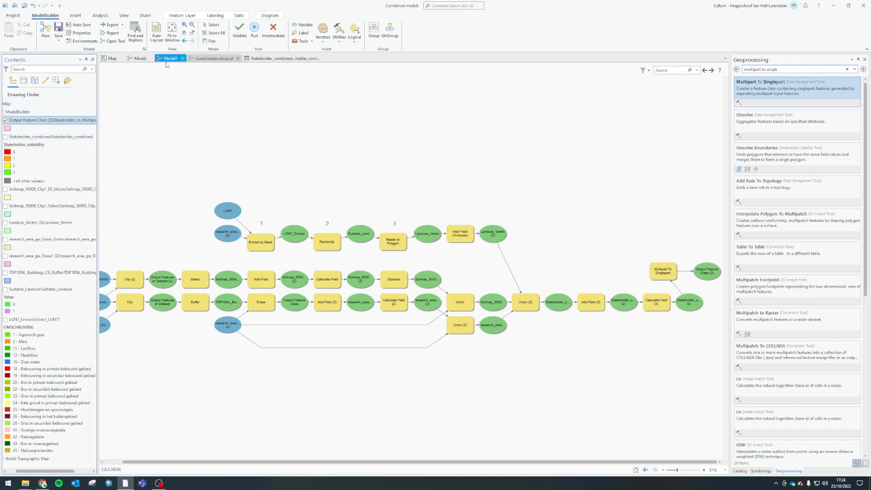
click(111, 59)
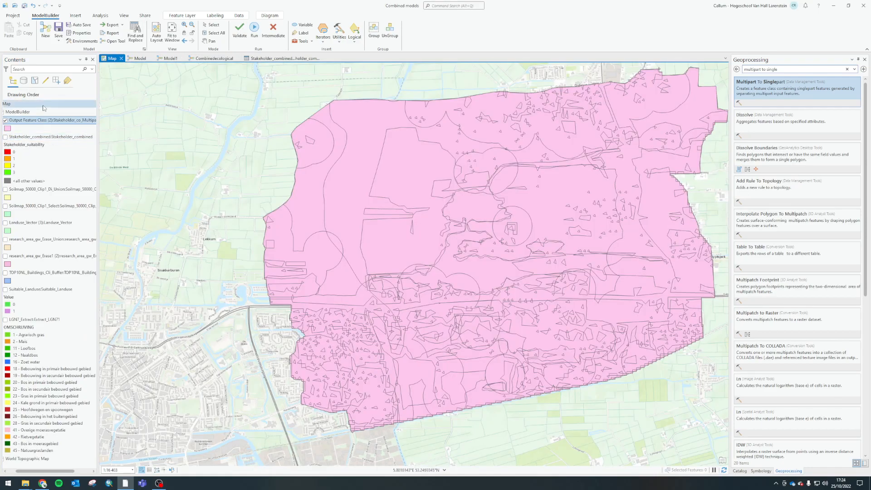
Symbolize the Multipart To Singlepart output layer with Unique Values based on the Stakeholder_suitability field
right_click(23, 122)
click(61, 281)
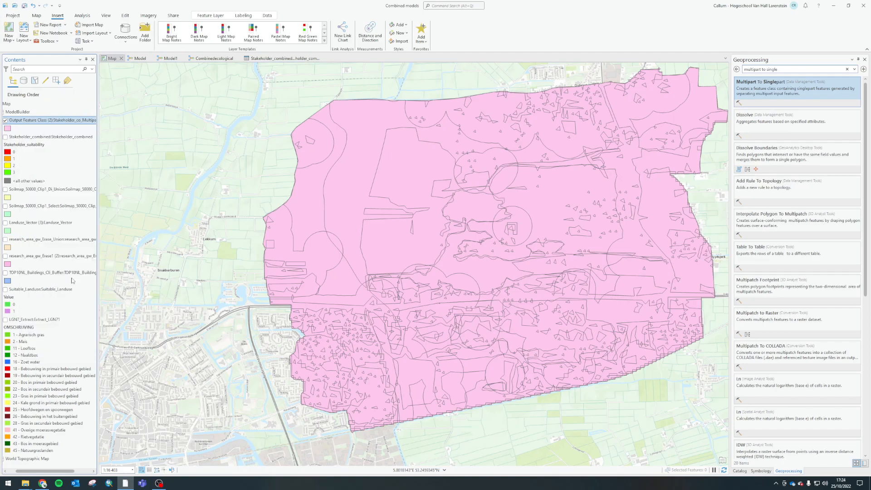
click(776, 92)
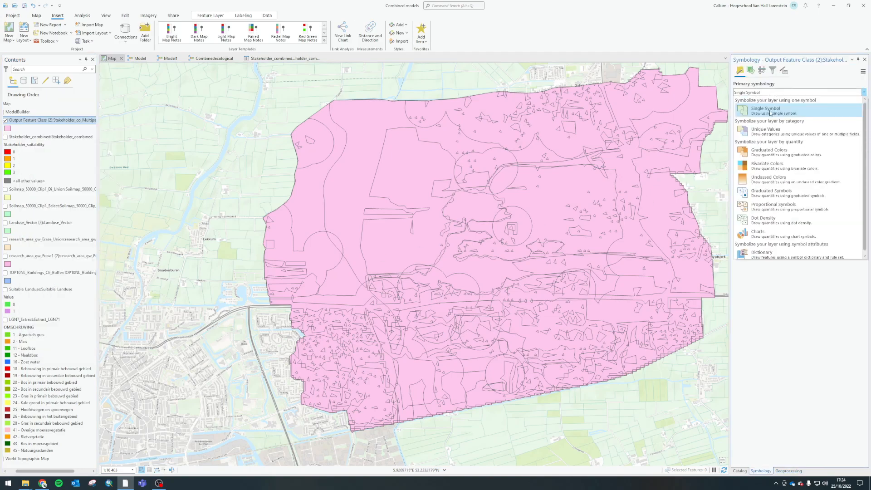
click(768, 132)
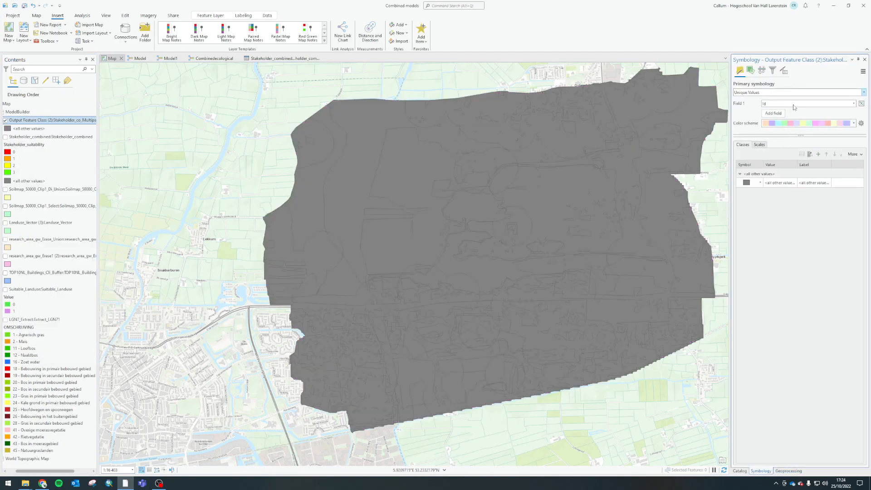
click(793, 104)
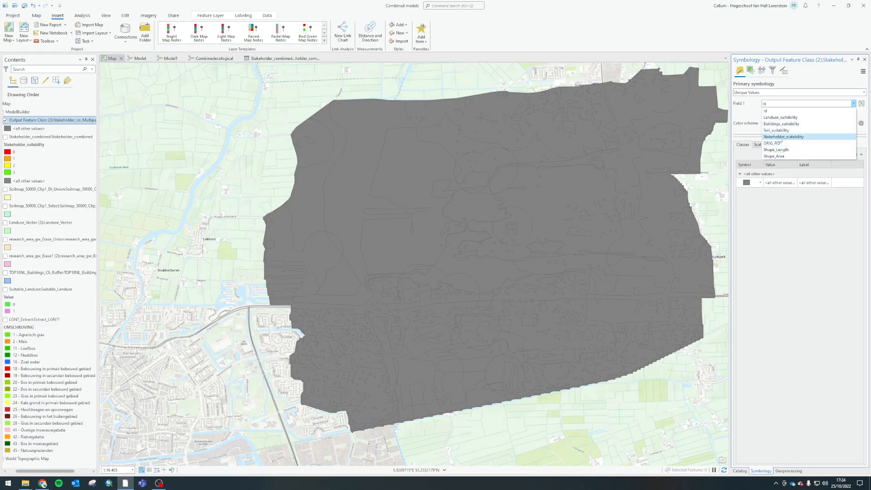
click(781, 137)
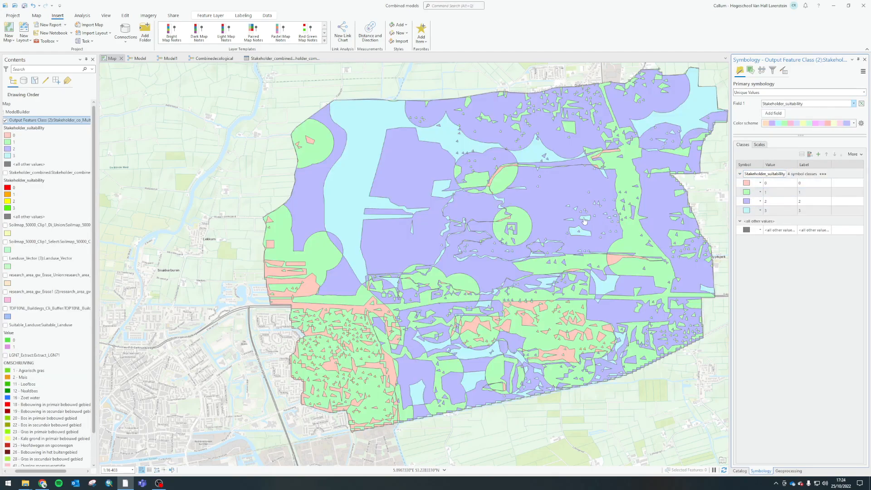
Inspect the attributes of the large class 3 polygon in the western part of the single-part layer
drag(590, 221, 545, 224)
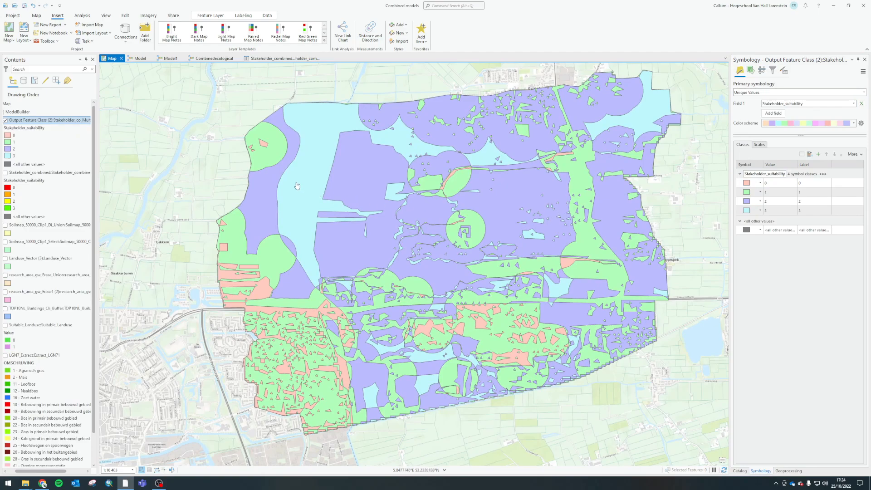
click(298, 186)
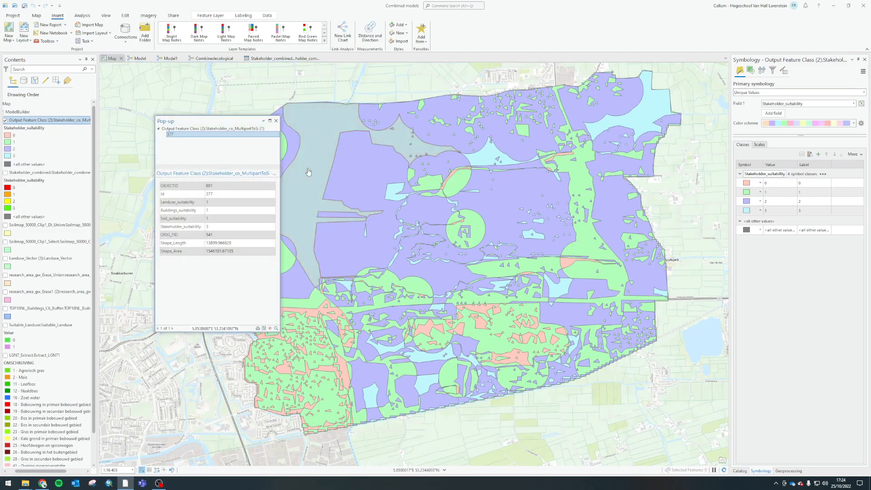
click(308, 171)
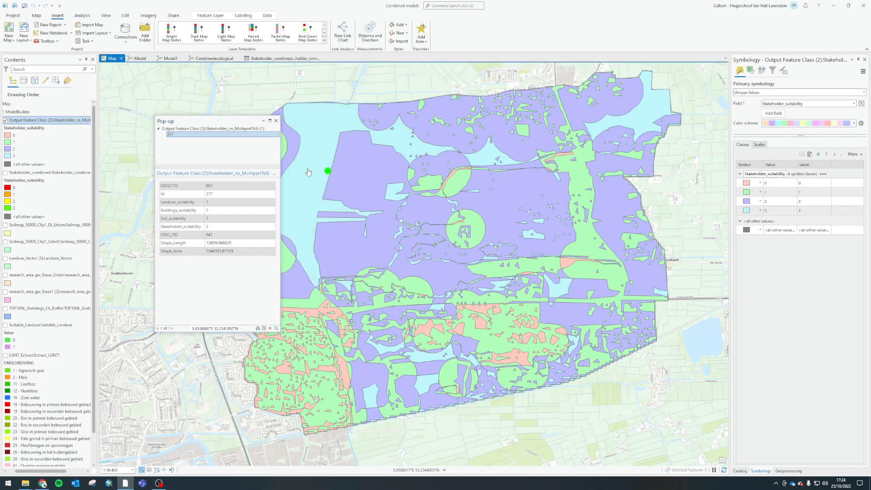
Show the Stakeholder_combined layer instead of the single-part layer and inspect the same large class 3 polygon for comparison
click(5, 172)
click(6, 120)
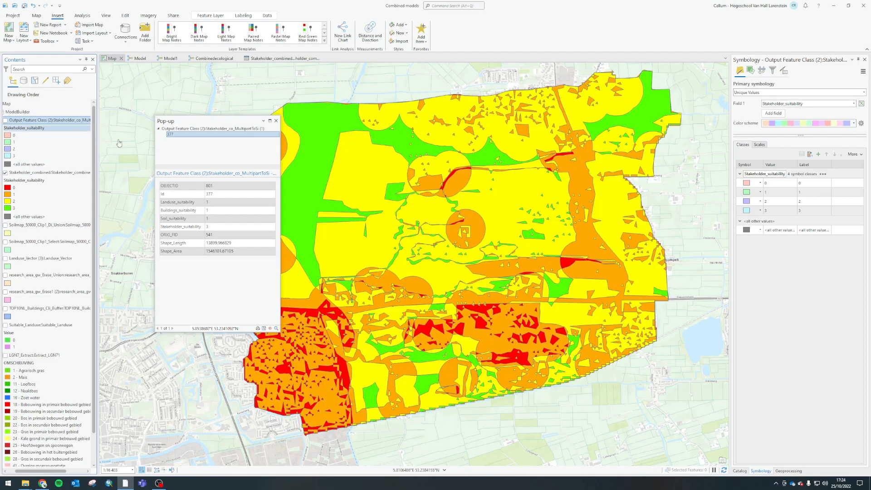
click(307, 162)
click(312, 168)
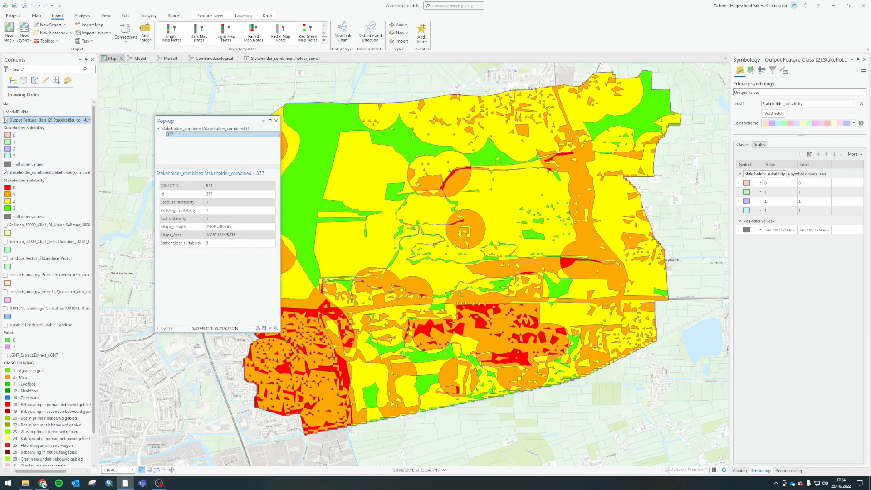
Switch back to the single-part layer and examine the extent and Shape_Area of its large class 3 polygon
click(6, 120)
click(5, 173)
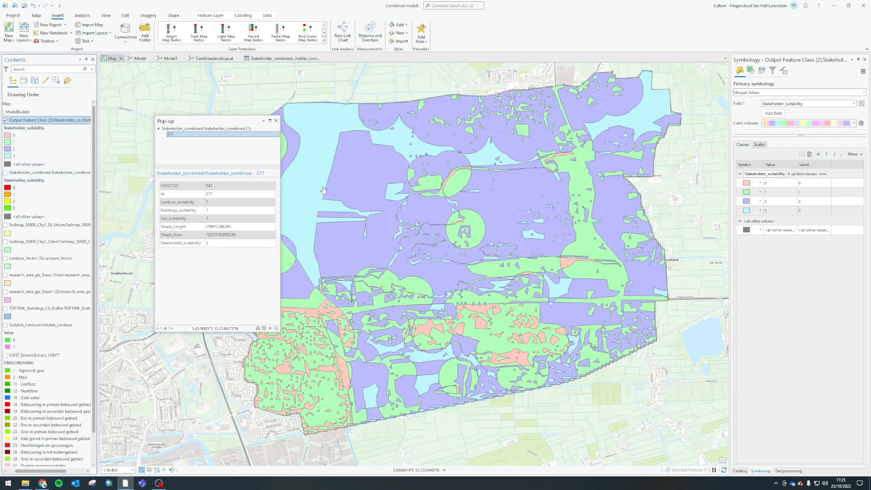
click(298, 172)
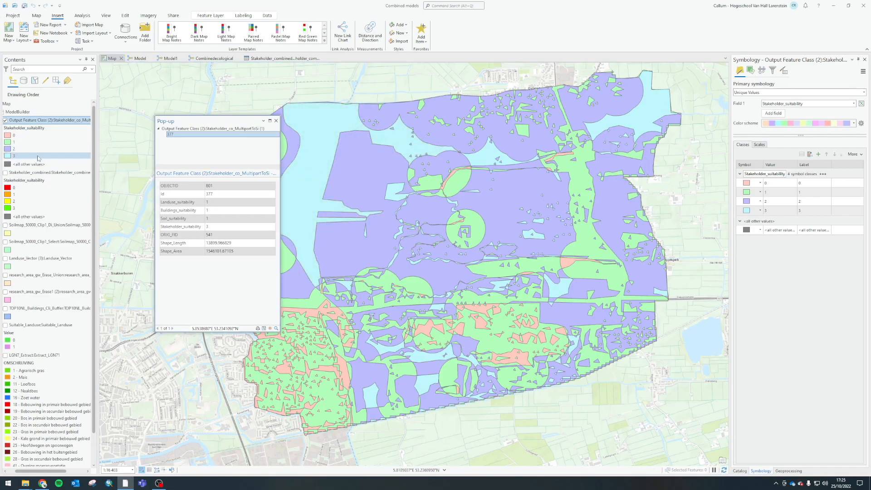
click(316, 166)
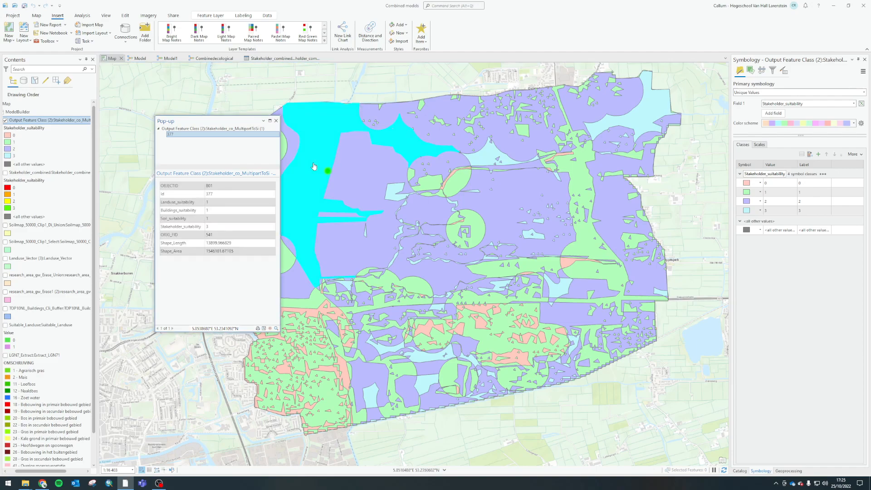
click(323, 169)
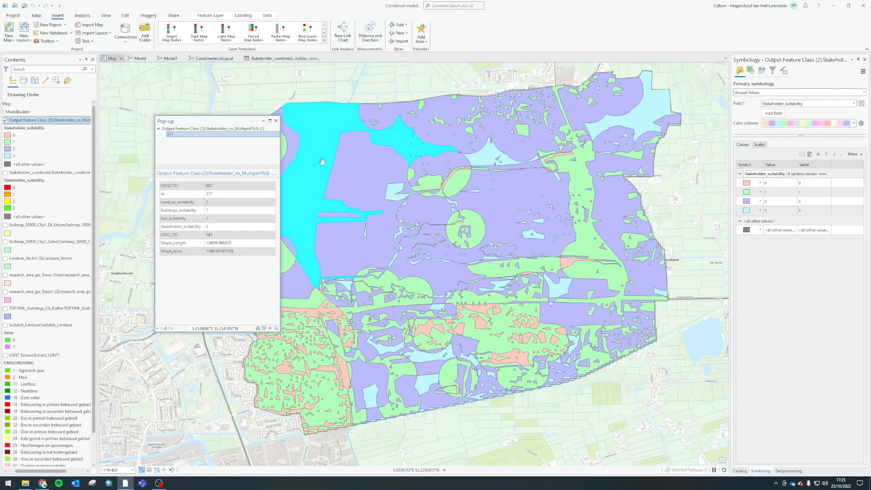
click(323, 161)
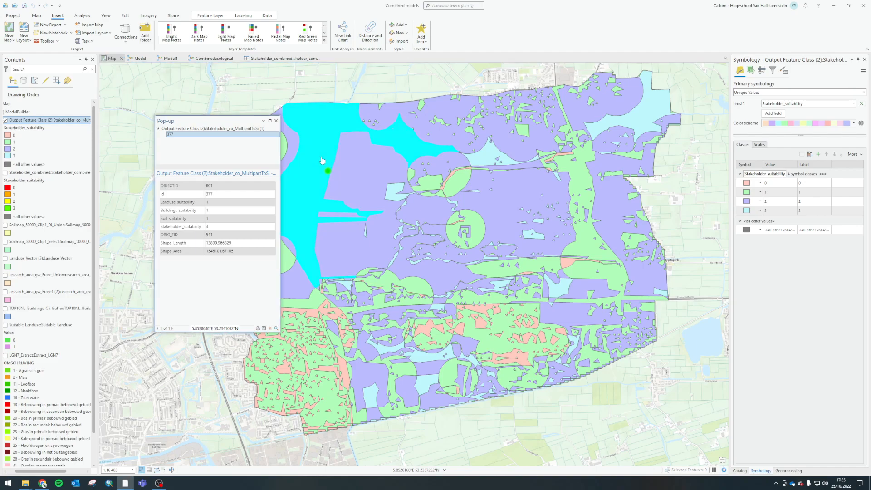
drag(207, 252, 227, 252)
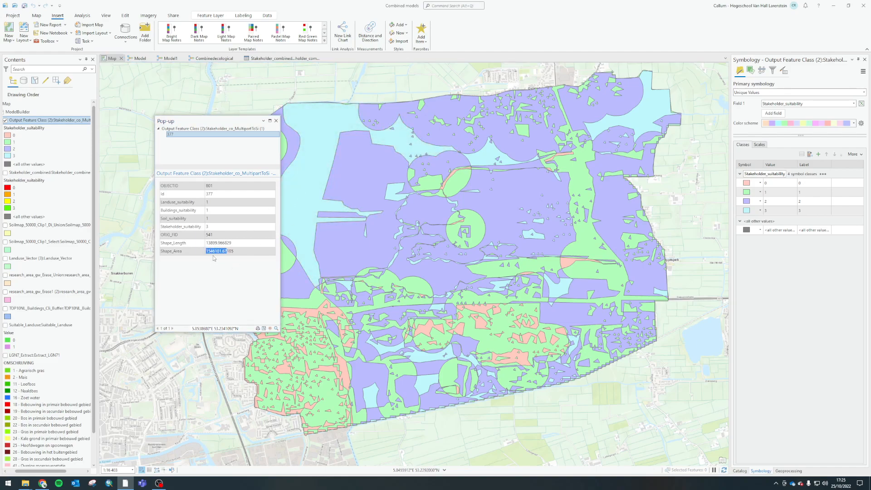
click(312, 170)
Close the polygon pop-up, return to the Combinedecological model and bring up the project catalog
click(276, 120)
click(214, 58)
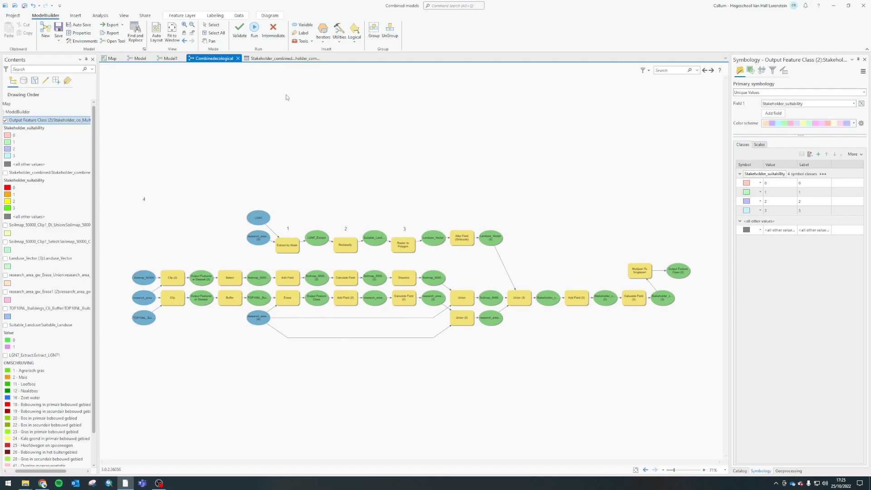
click(739, 471)
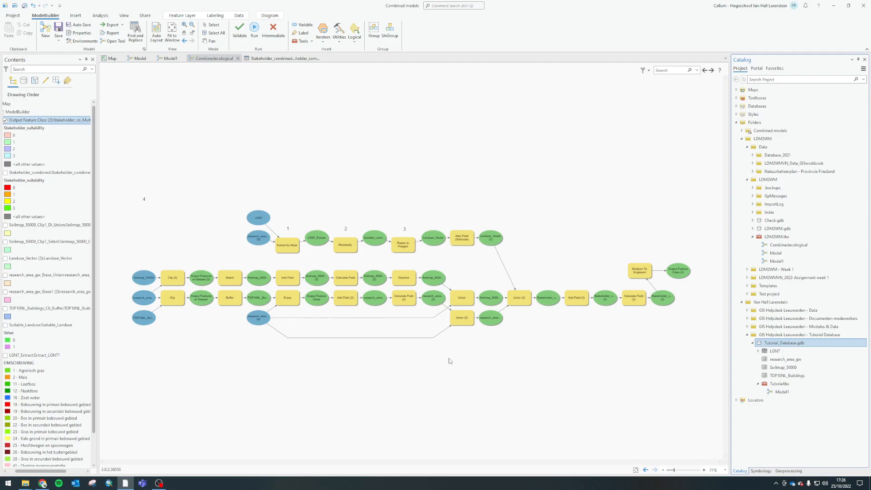
Review the model's final chain from Union to the Multipart To Singlepart output, and close the Stakeholder_combined attribute table
click(522, 300)
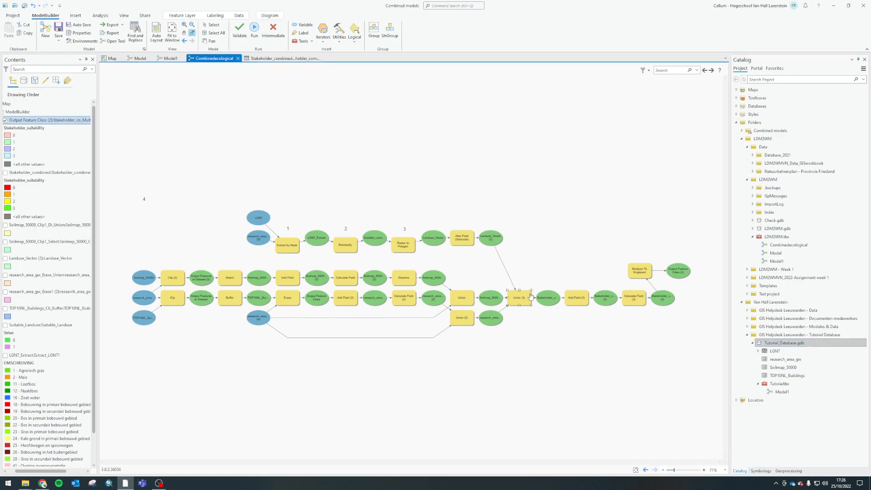
click(580, 297)
click(625, 307)
click(675, 272)
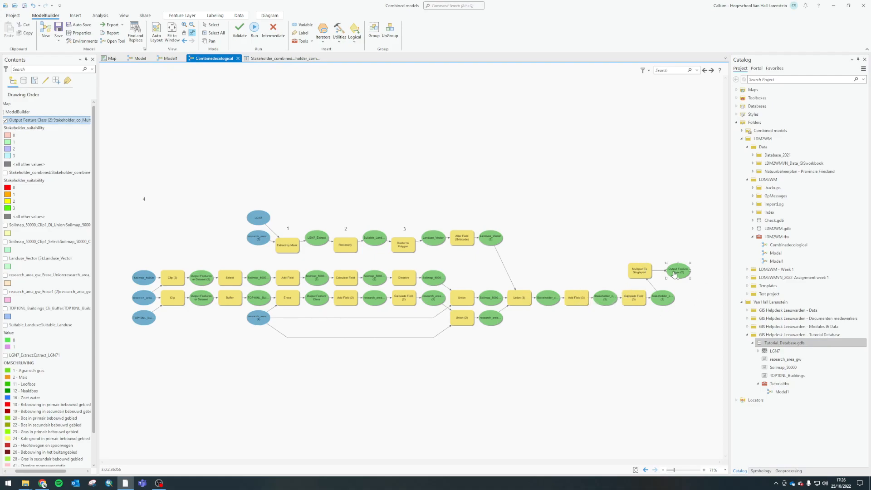
click(656, 340)
click(299, 59)
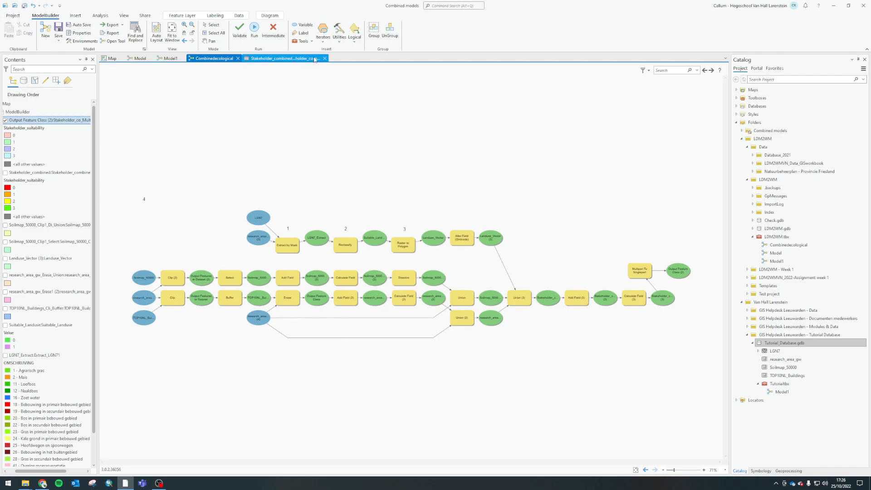
click(326, 58)
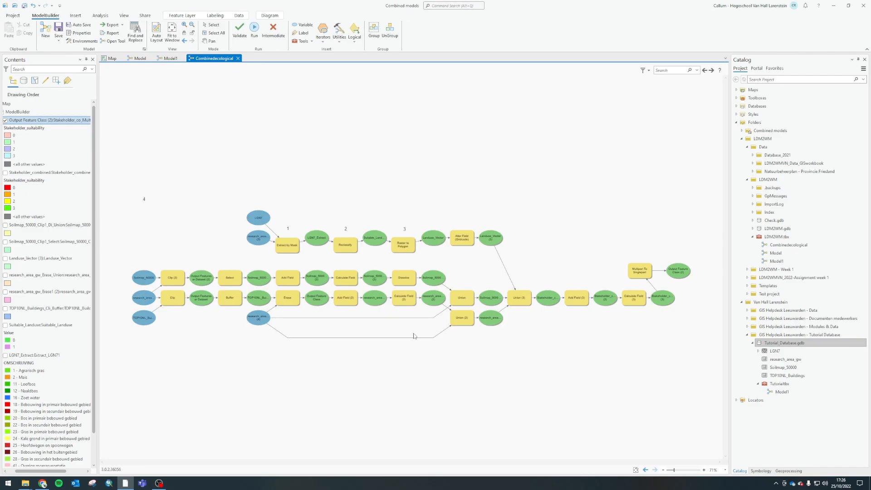